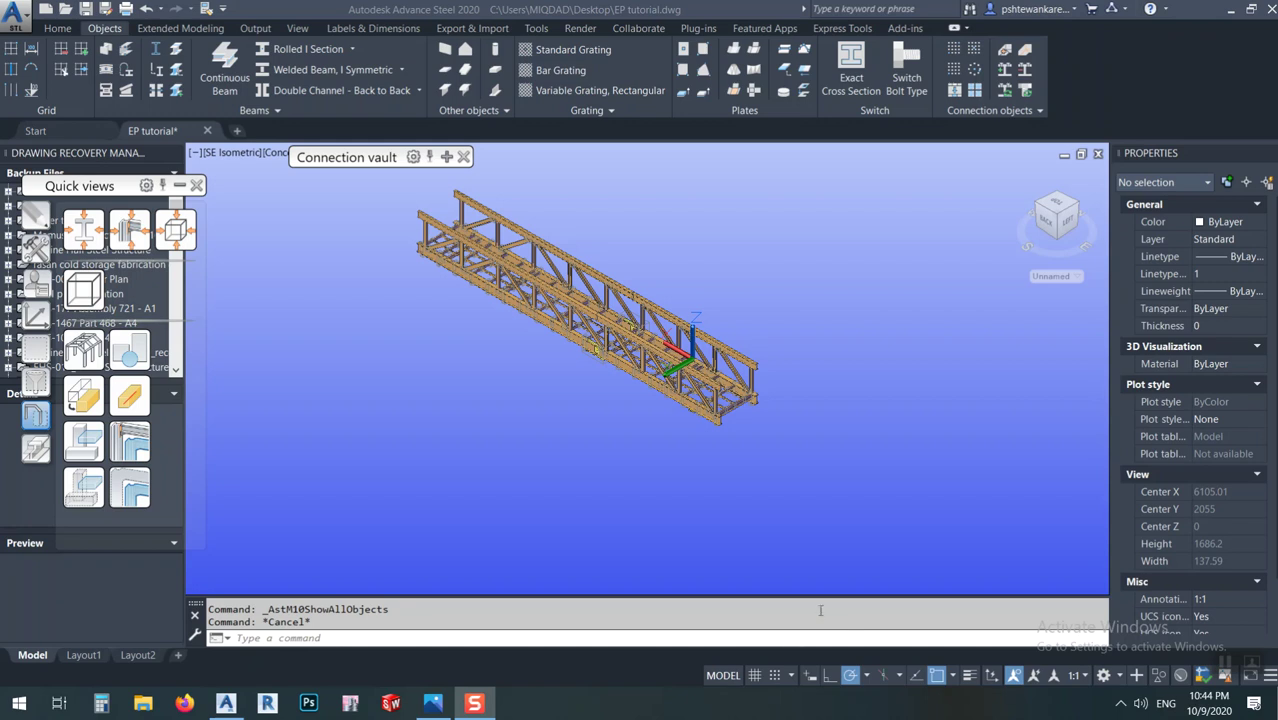
Examine the truss bridge model and the plated splices joining its lower chord beams
{"action": "left_click", "coordinate": [565, 365]}
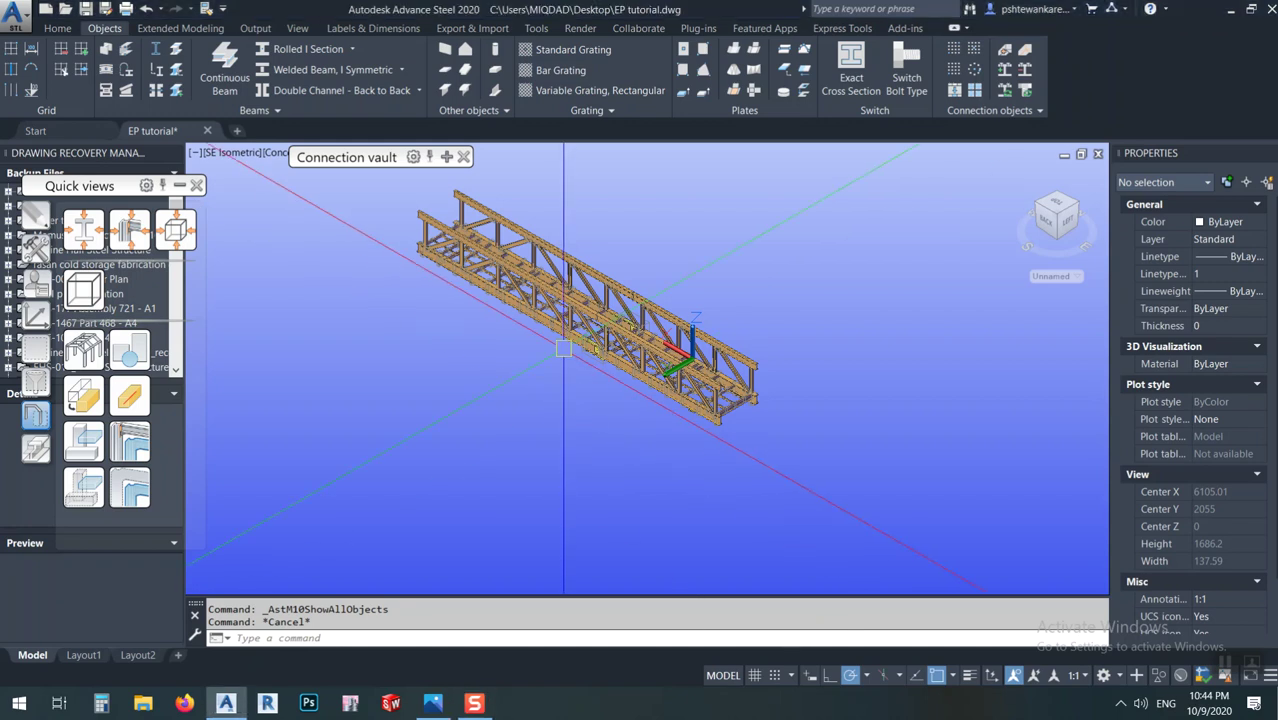
{"action": "scroll", "coordinate": [600, 251], "scroll_direction": "up", "scroll_amount": 6}
{"action": "middle_click_drag", "start_coordinate": [634, 368], "coordinate": [727, 268]}
{"action": "key", "text": "Escape"}
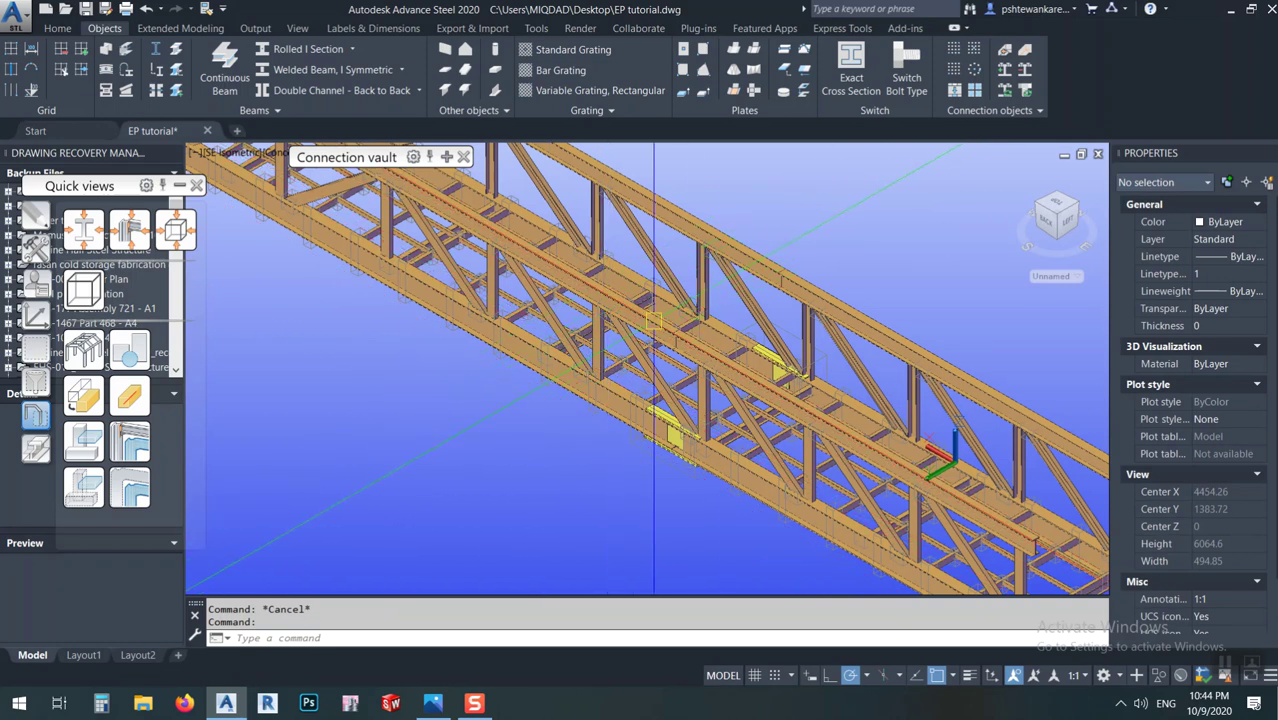
{"action": "scroll", "coordinate": [639, 373], "scroll_direction": "down", "scroll_amount": 4}
{"action": "scroll", "coordinate": [603, 368], "scroll_direction": "up", "scroll_amount": 5}
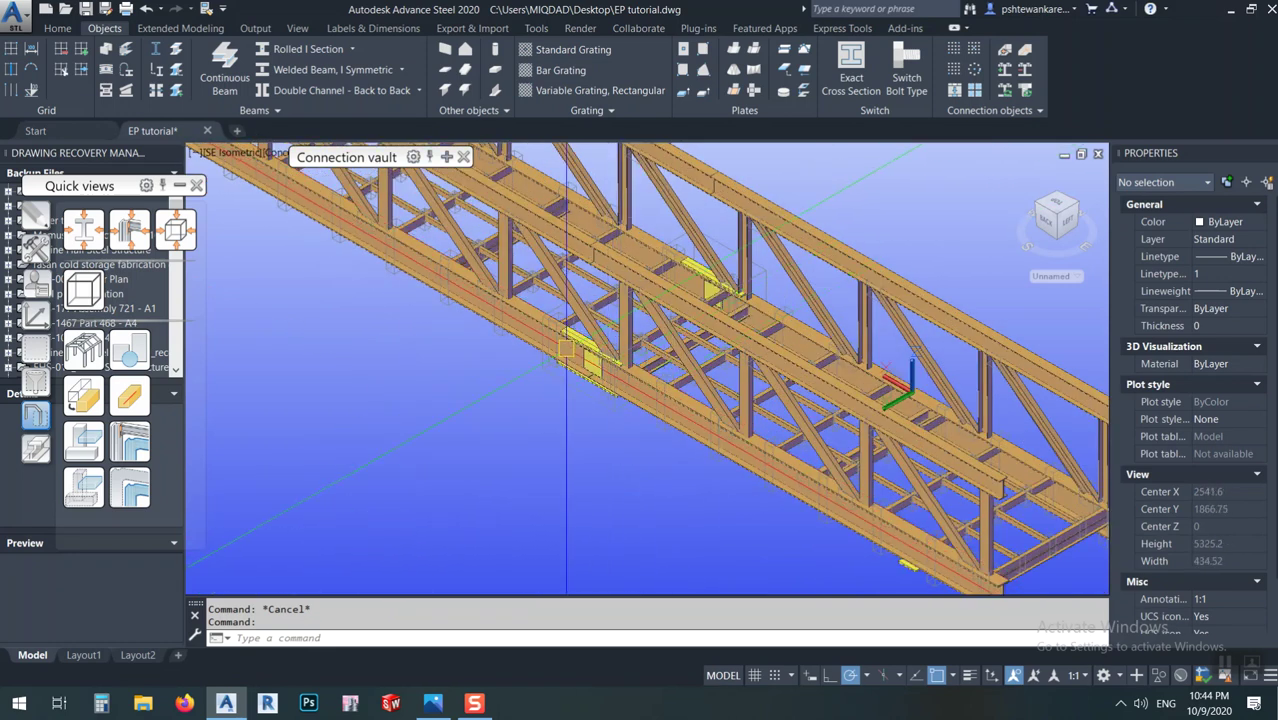
{"action": "scroll", "coordinate": [566, 350], "scroll_direction": "up", "scroll_amount": 2}
{"action": "scroll", "coordinate": [590, 372], "scroll_direction": "down", "scroll_amount": 2}
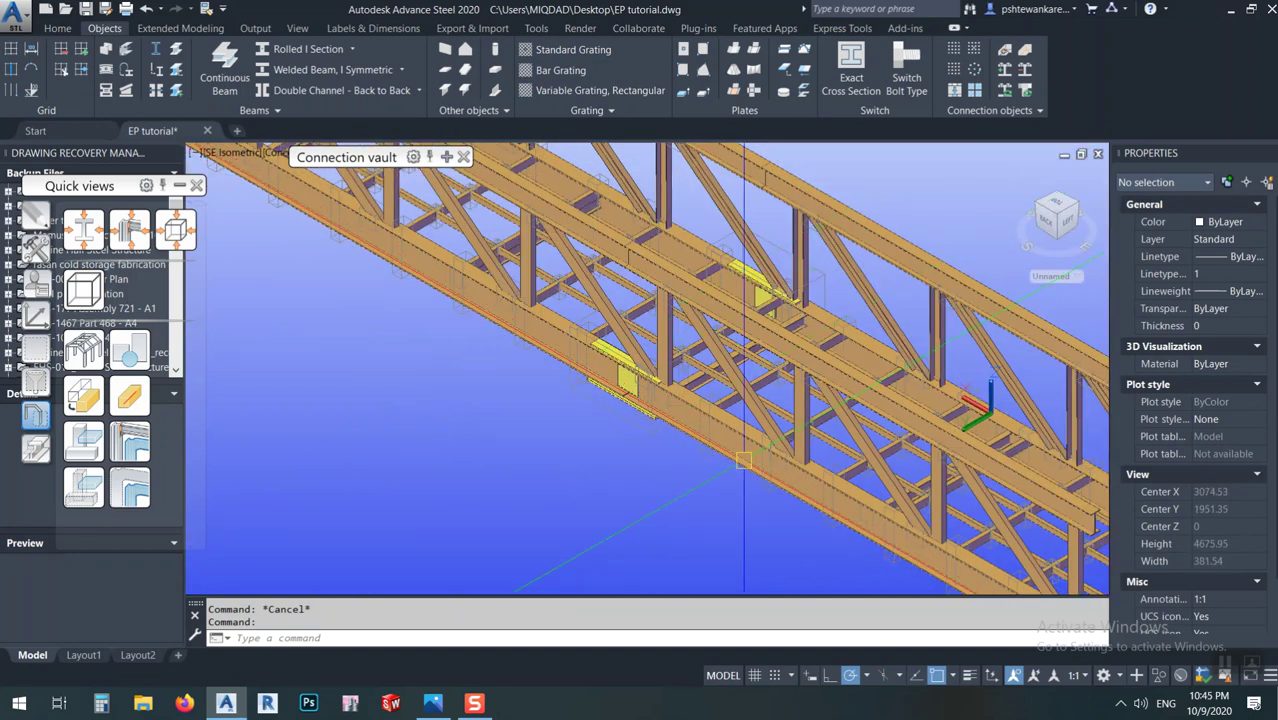
{"action": "scroll", "coordinate": [739, 457], "scroll_direction": "down", "scroll_amount": 4}
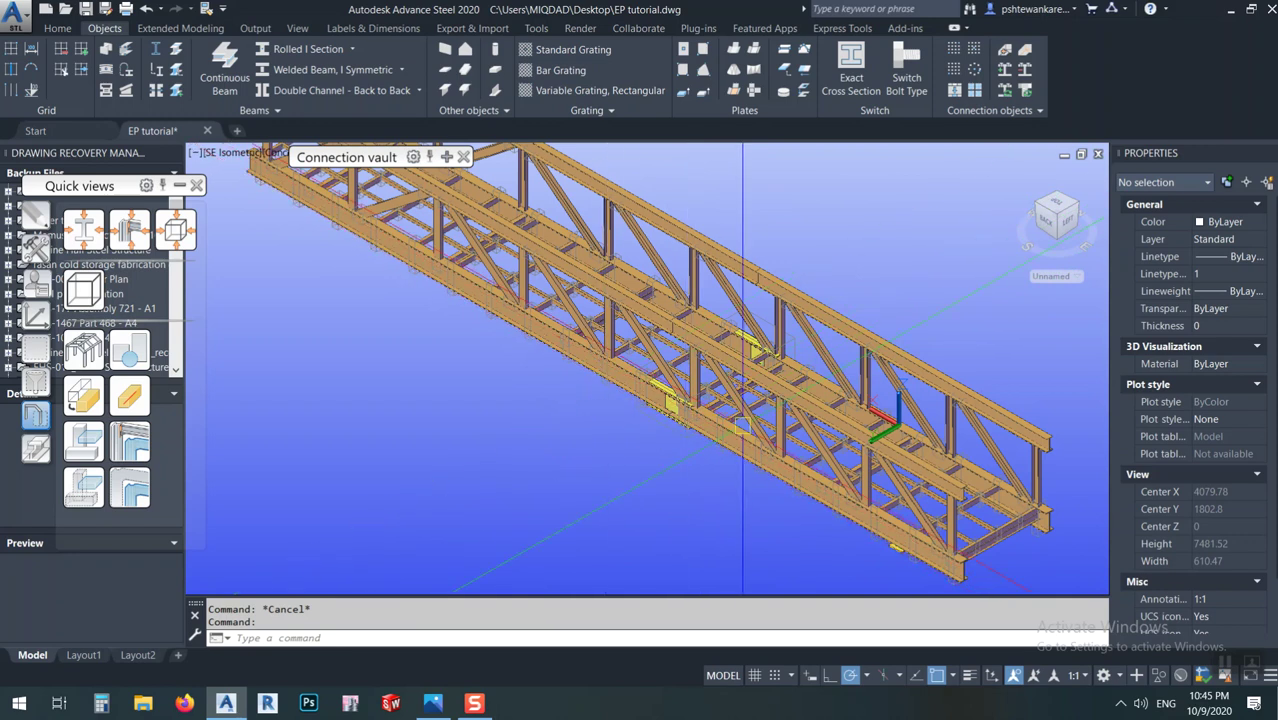
{"action": "scroll", "coordinate": [676, 405], "scroll_direction": "up", "scroll_amount": 8}
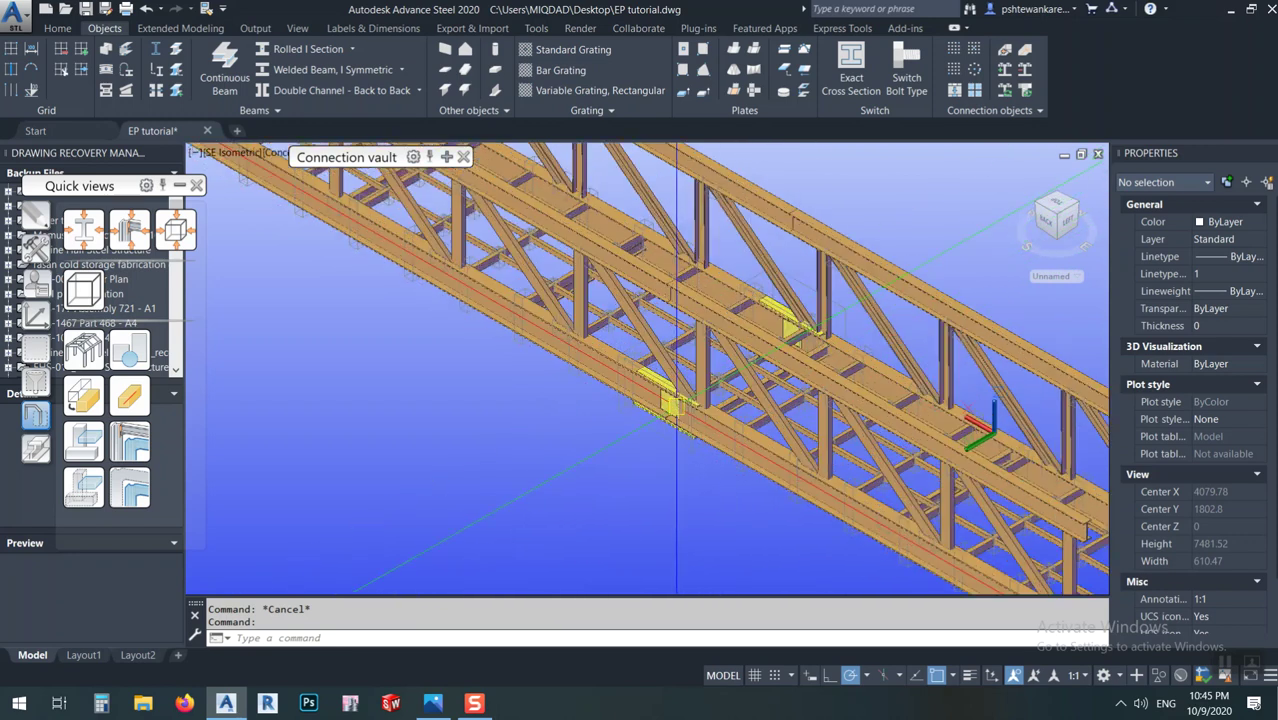
{"action": "scroll", "coordinate": [656, 404], "scroll_direction": "up", "scroll_amount": 8}
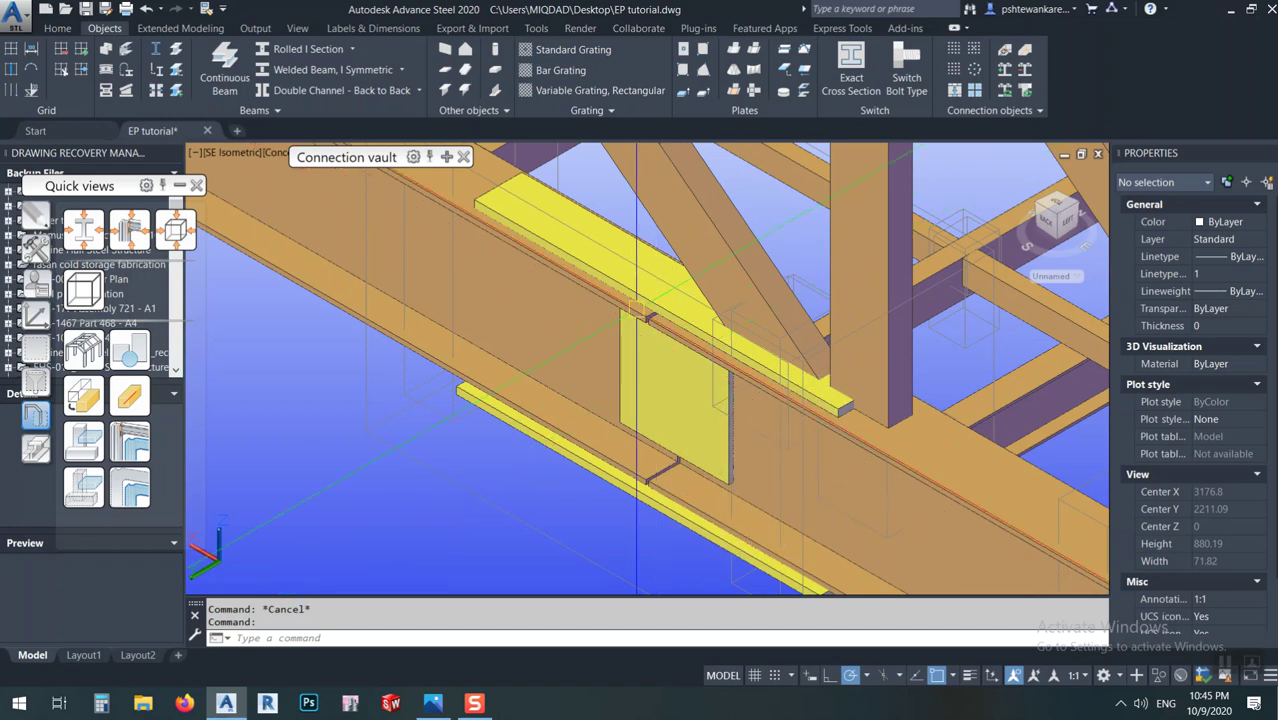
{"action": "mouse_move", "coordinate": [634, 307]}
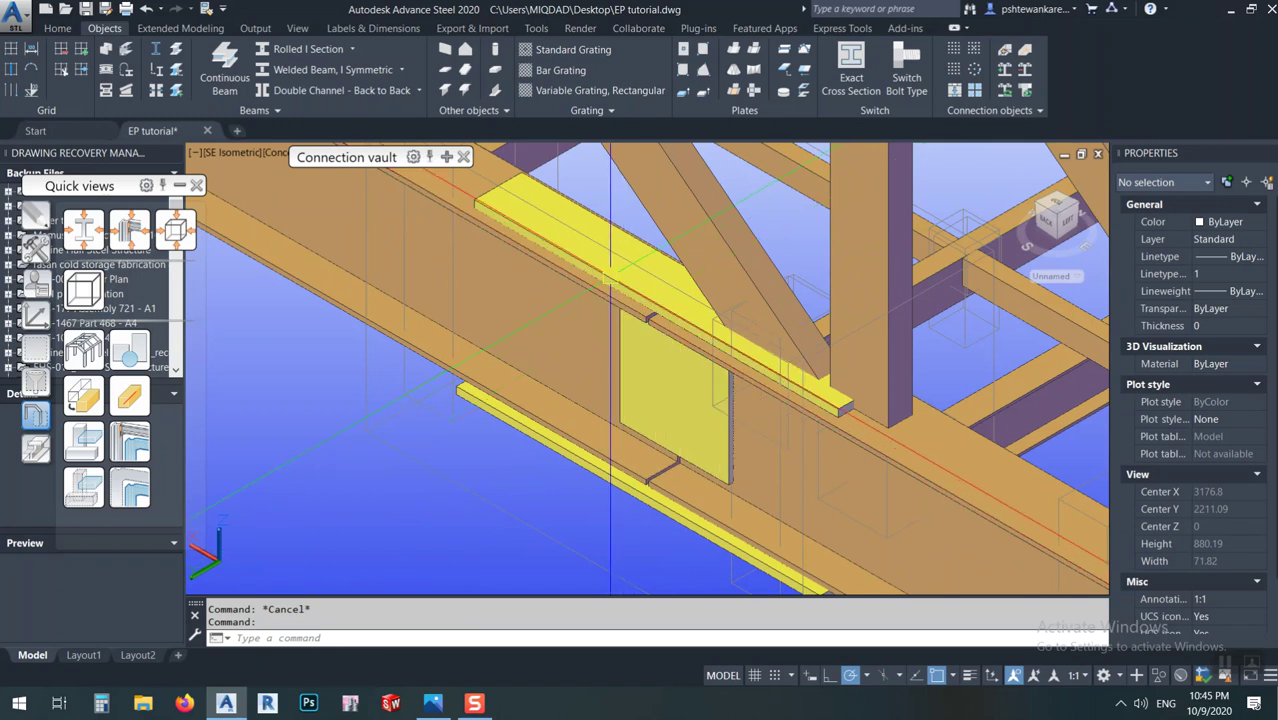
{"action": "mouse_move", "coordinate": [670, 393]}
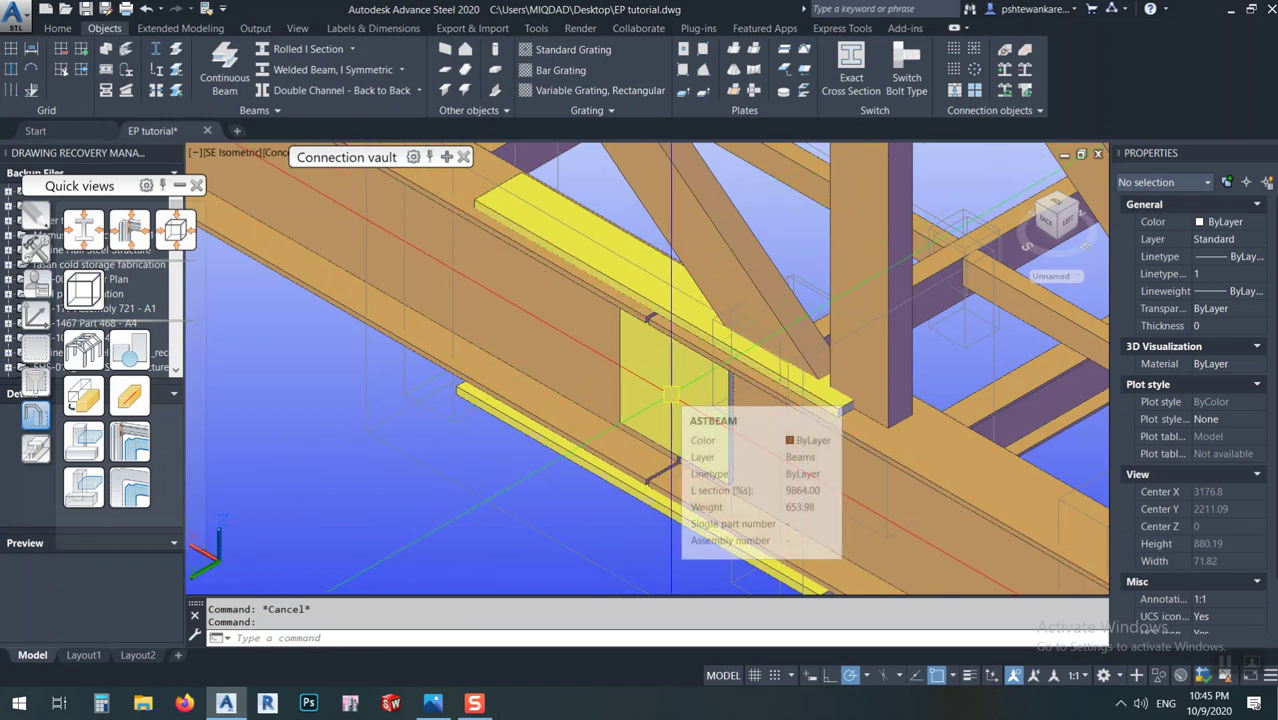
{"action": "scroll", "coordinate": [670, 393], "scroll_direction": "down", "scroll_amount": 5}
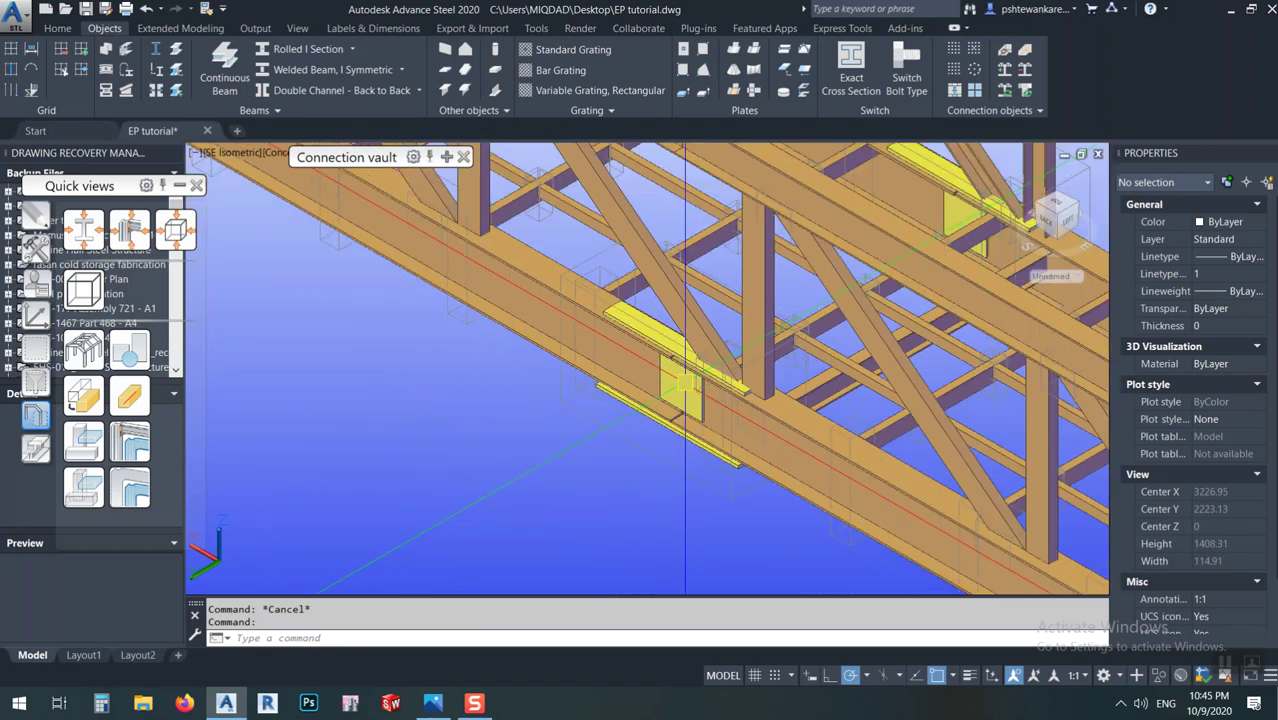
{"action": "scroll", "coordinate": [486, 368], "scroll_direction": "up", "scroll_amount": 3}
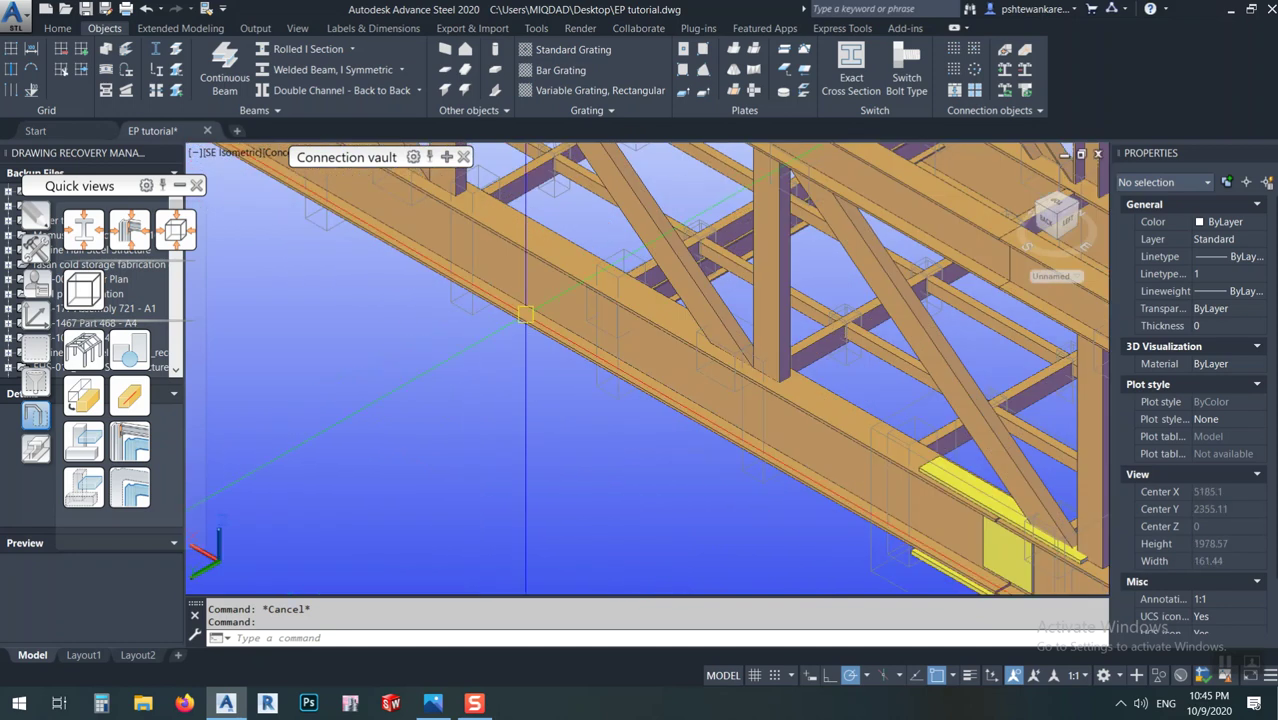
Display only the assembly of the lower chord beam ending at the splice, inspect it, and restore all model objects
{"action": "left_click", "coordinate": [515, 298]}
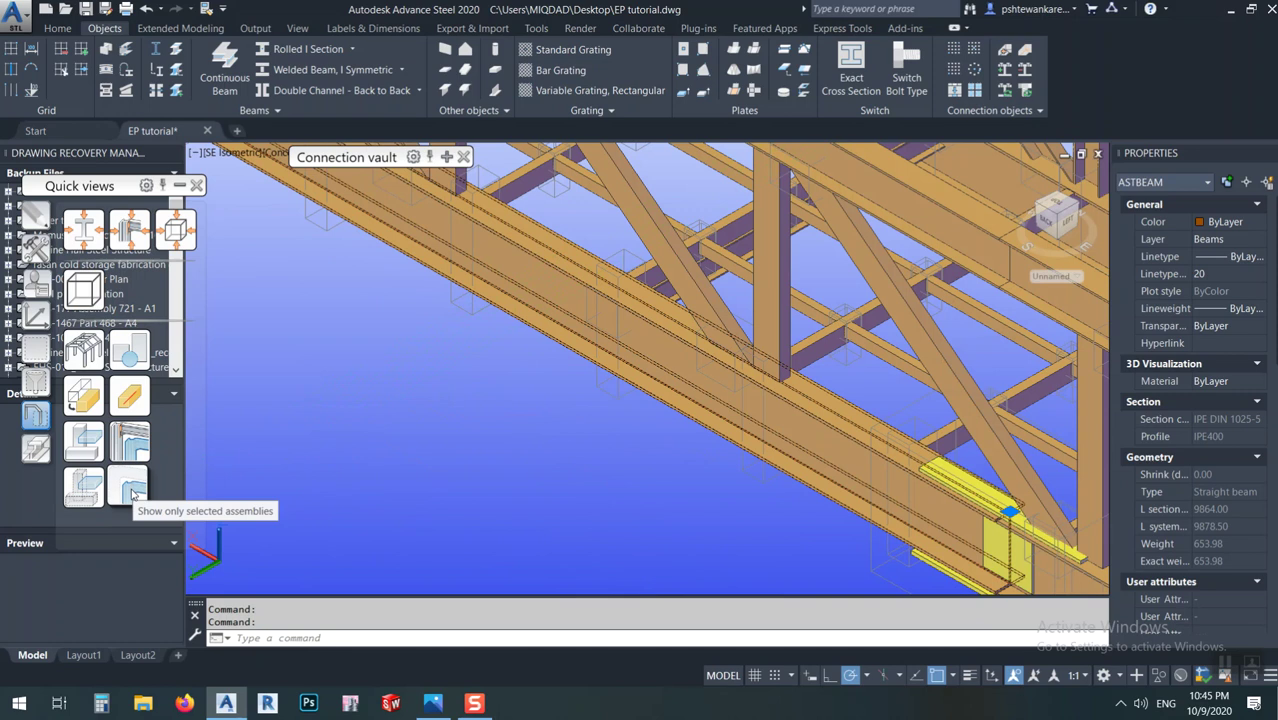
{"action": "left_click", "coordinate": [133, 492]}
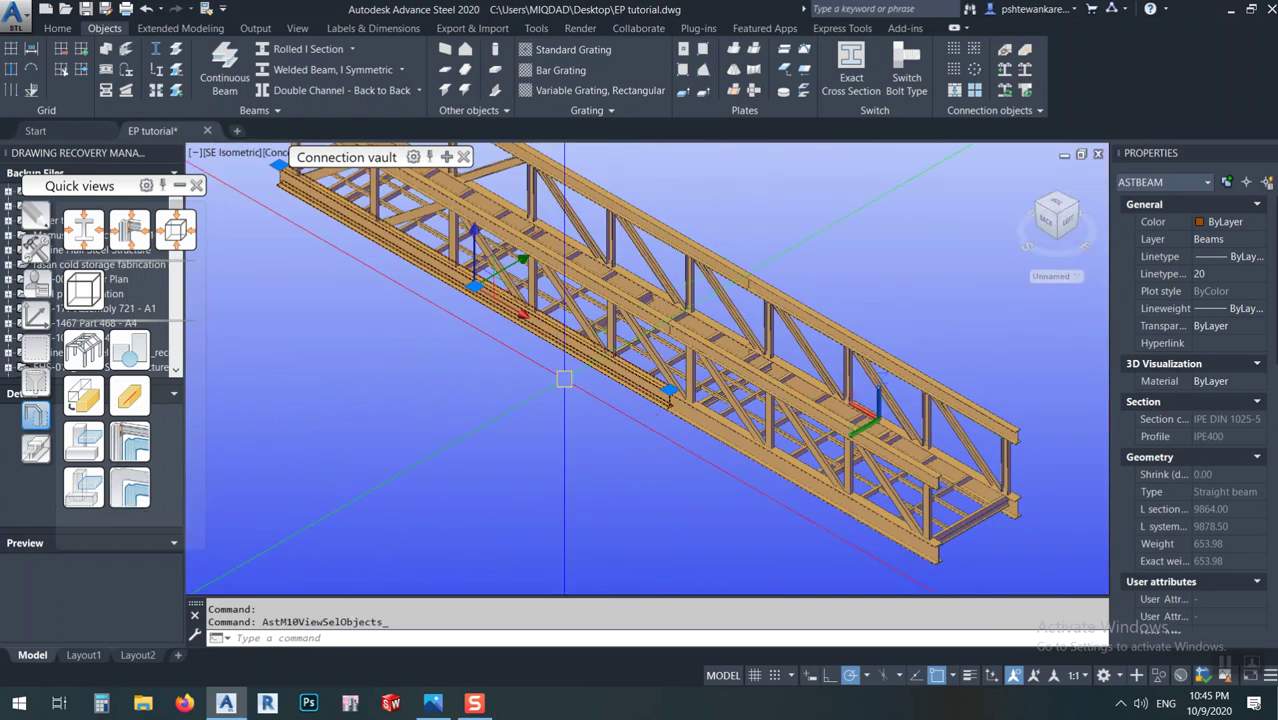
{"action": "scroll", "coordinate": [652, 376], "scroll_direction": "up", "scroll_amount": 5}
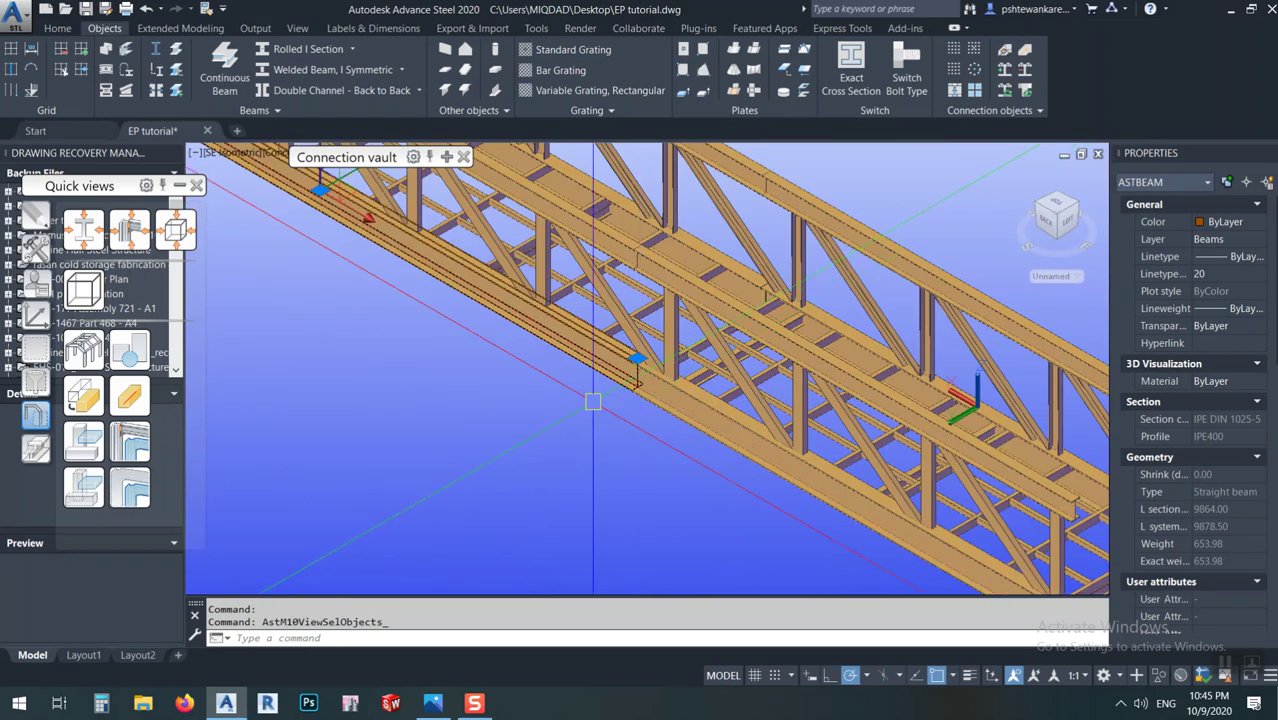
{"action": "scroll", "coordinate": [653, 343], "scroll_direction": "up", "scroll_amount": 4}
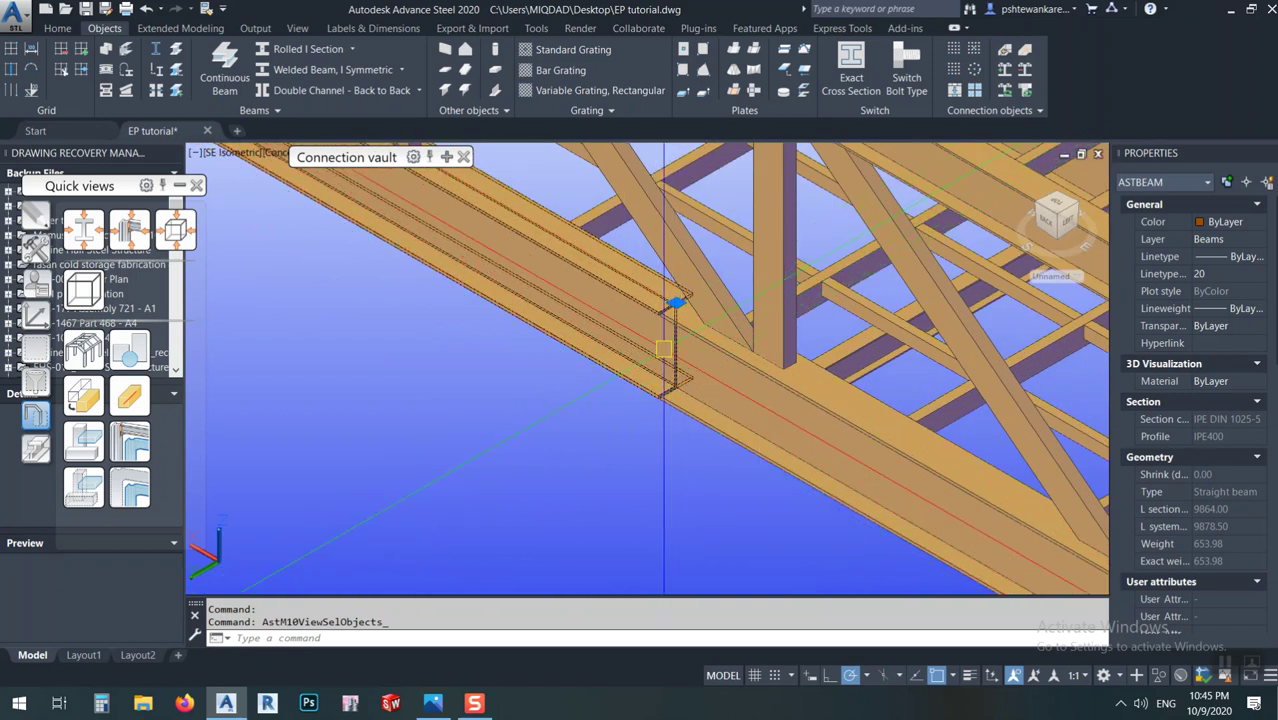
{"action": "scroll", "coordinate": [614, 343], "scroll_direction": "down", "scroll_amount": 4}
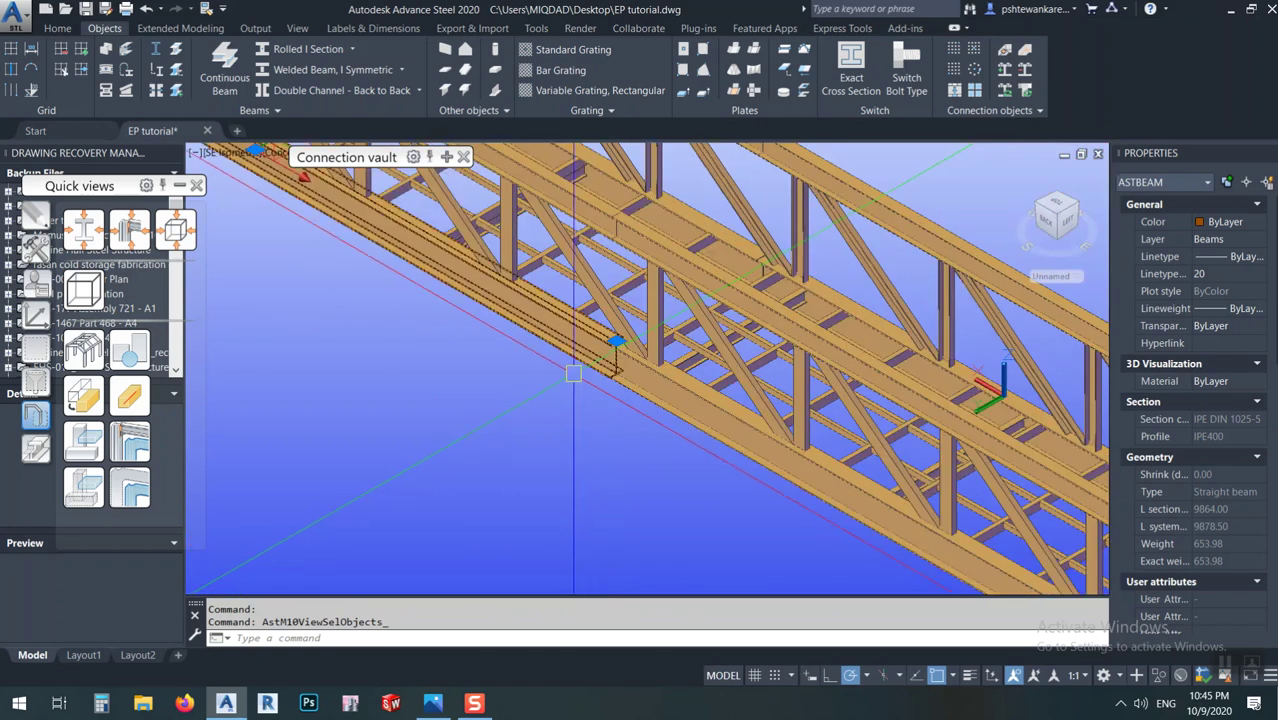
{"action": "scroll", "coordinate": [668, 360], "scroll_direction": "down", "scroll_amount": 3}
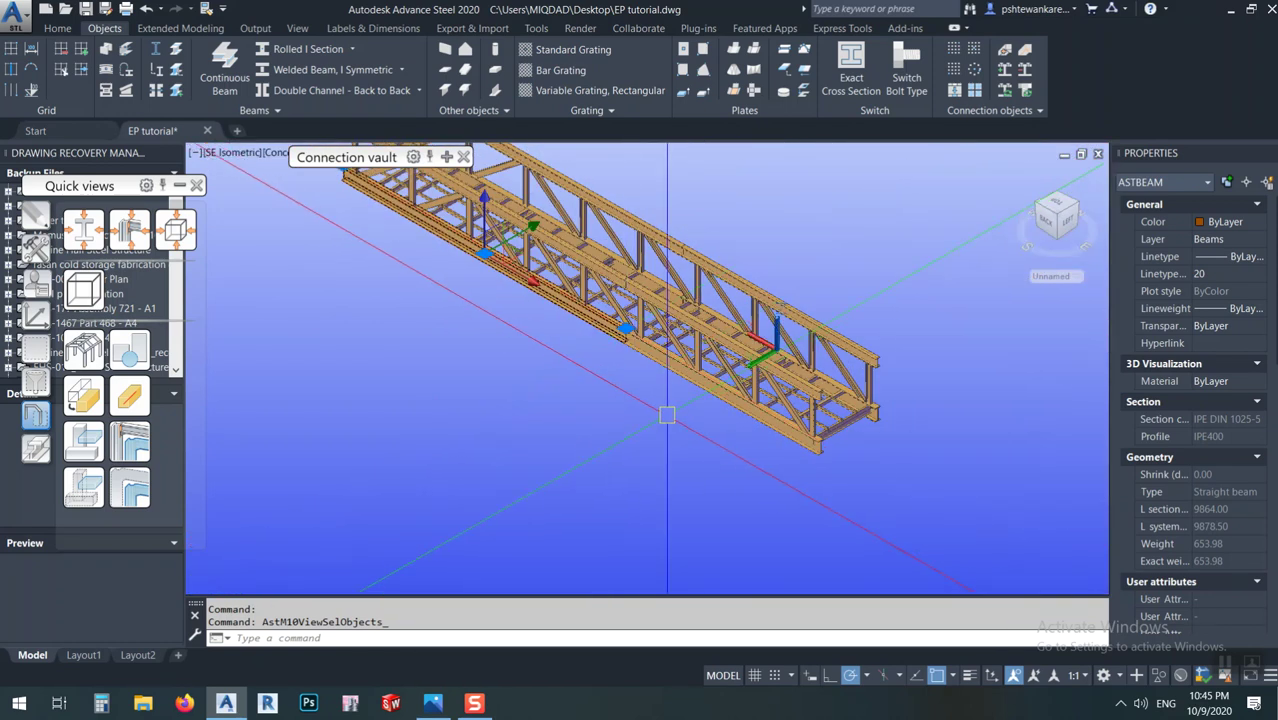
{"action": "scroll", "coordinate": [545, 420], "scroll_direction": "up", "scroll_amount": 3}
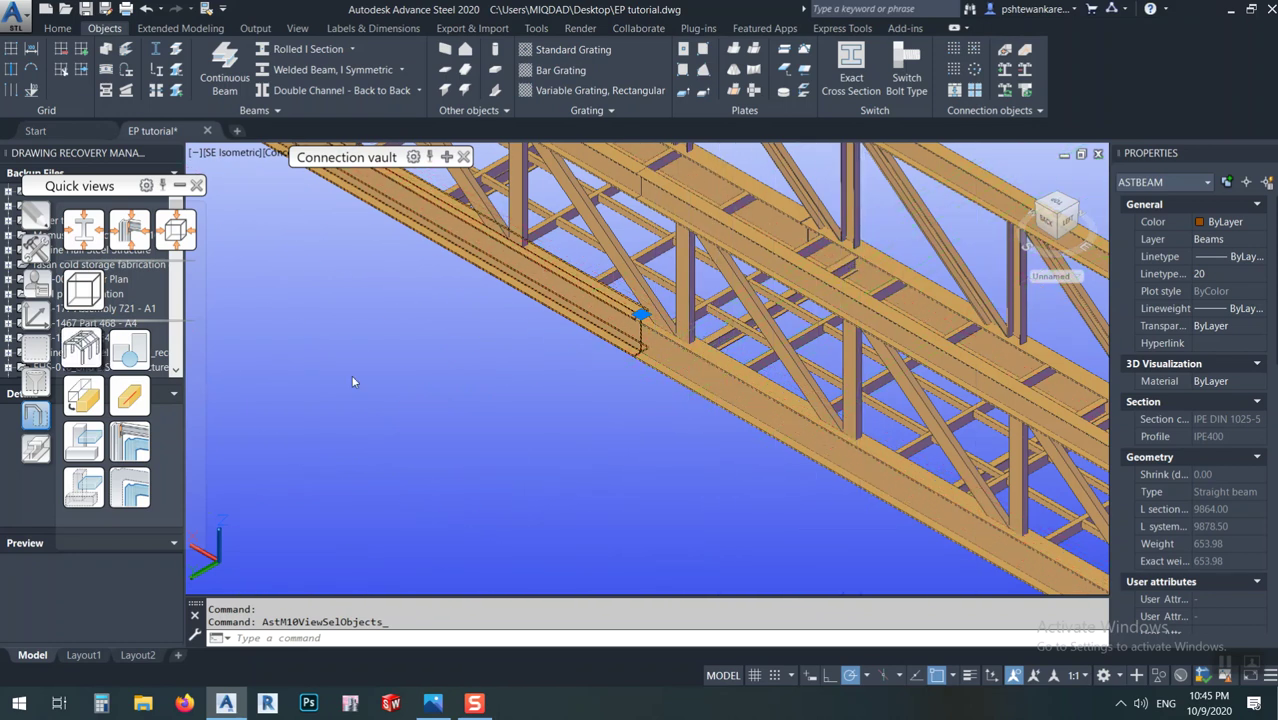
{"action": "left_click", "coordinate": [122, 364]}
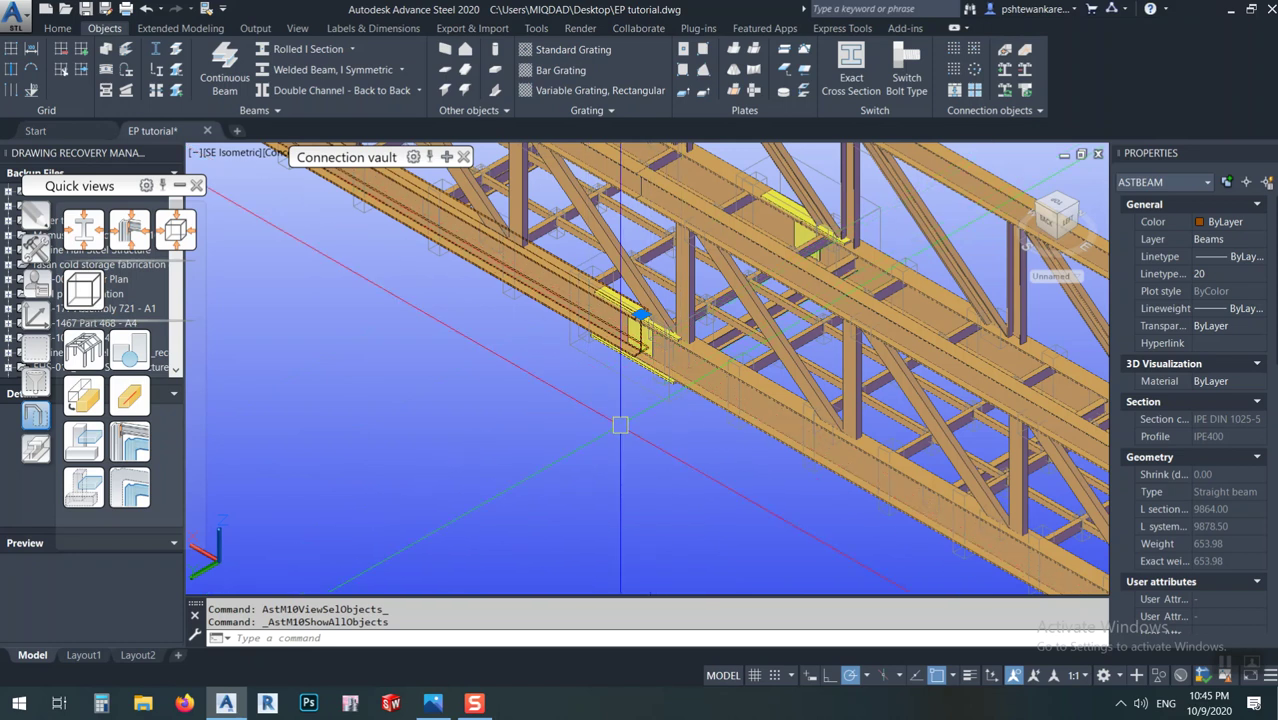
{"action": "key", "text": "Escape"}
Open the joint properties of the near lower chord splice from its web plate
{"action": "scroll", "coordinate": [622, 332], "scroll_direction": "up", "scroll_amount": 5}
{"action": "left_click", "coordinate": [655, 342]}
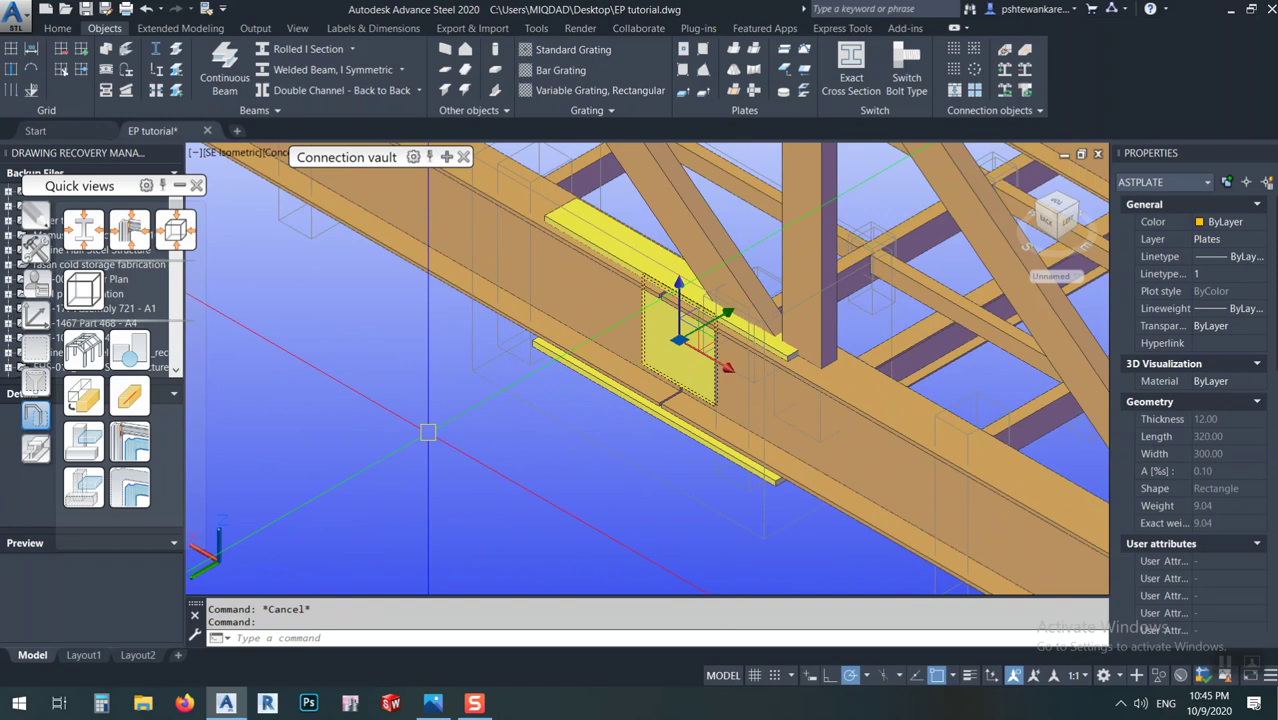
{"action": "scroll", "coordinate": [598, 394], "scroll_direction": "down", "scroll_amount": 4}
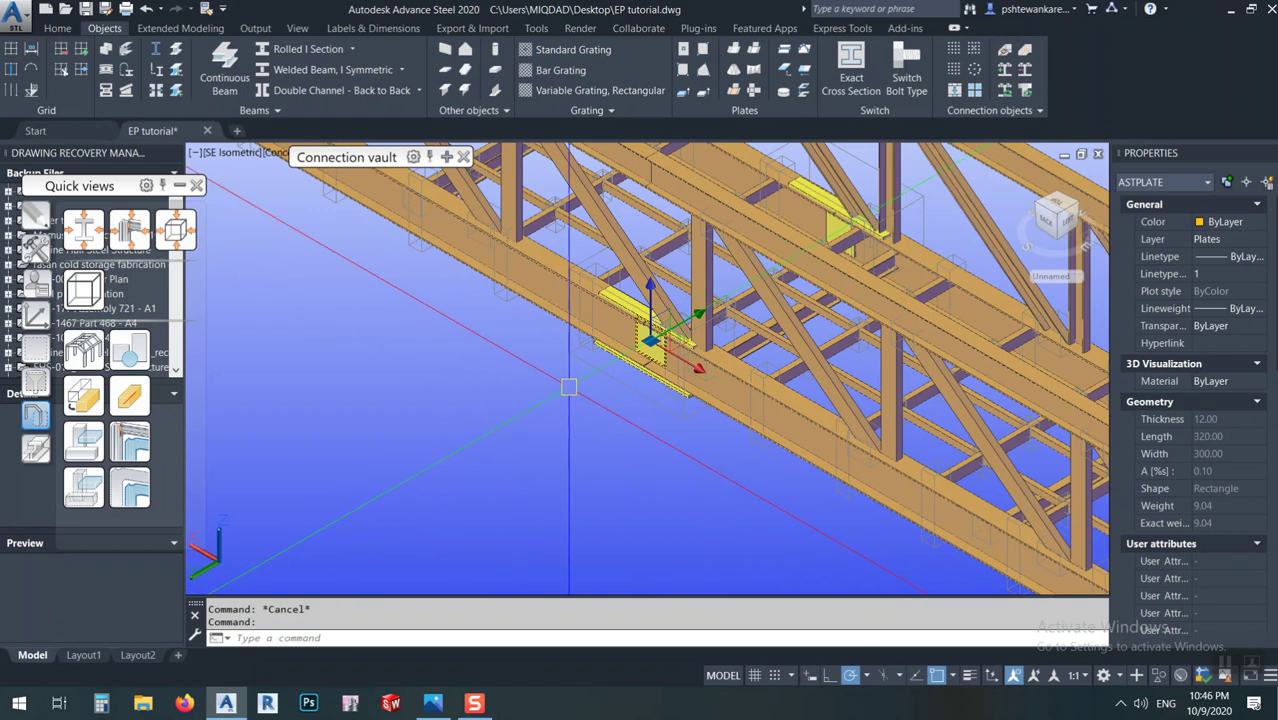
{"action": "right_click", "coordinate": [473, 380]}
{"action": "left_click", "coordinate": [522, 450]}
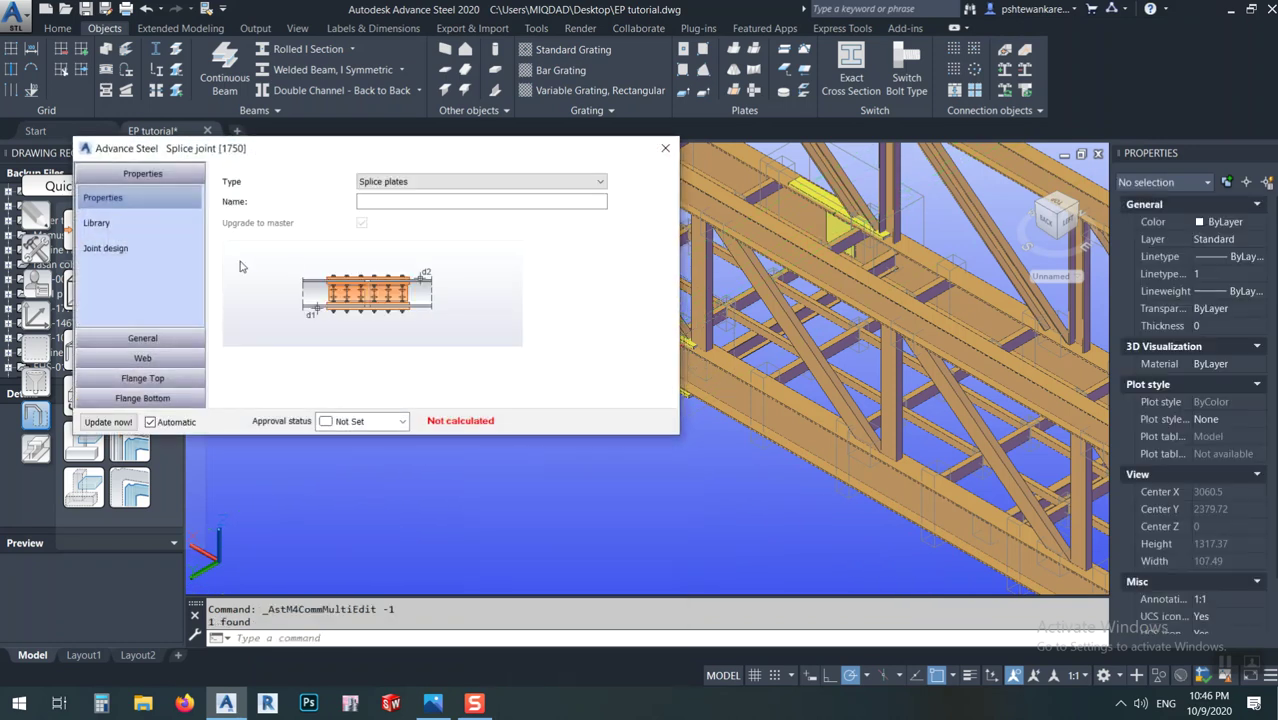
Review the near splice joint's web plate, general and weld settings, and close its properties
{"action": "left_click", "coordinate": [140, 357]}
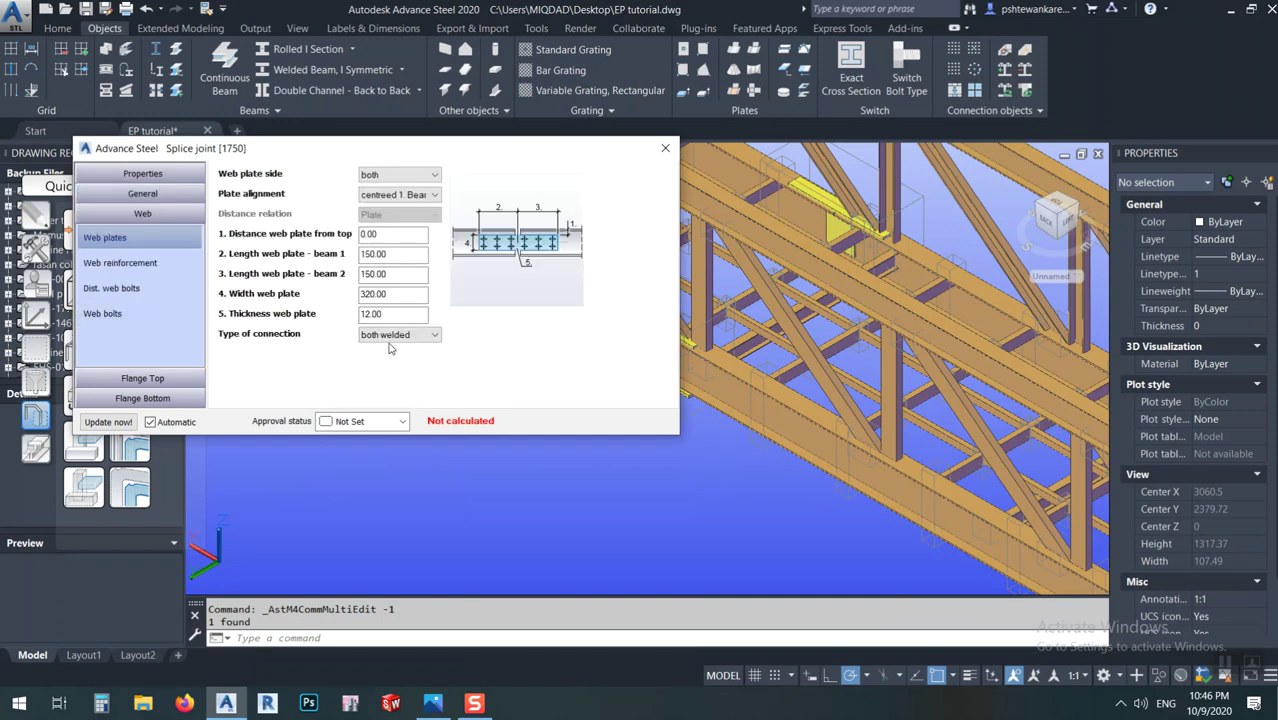
{"action": "left_click", "coordinate": [142, 194]}
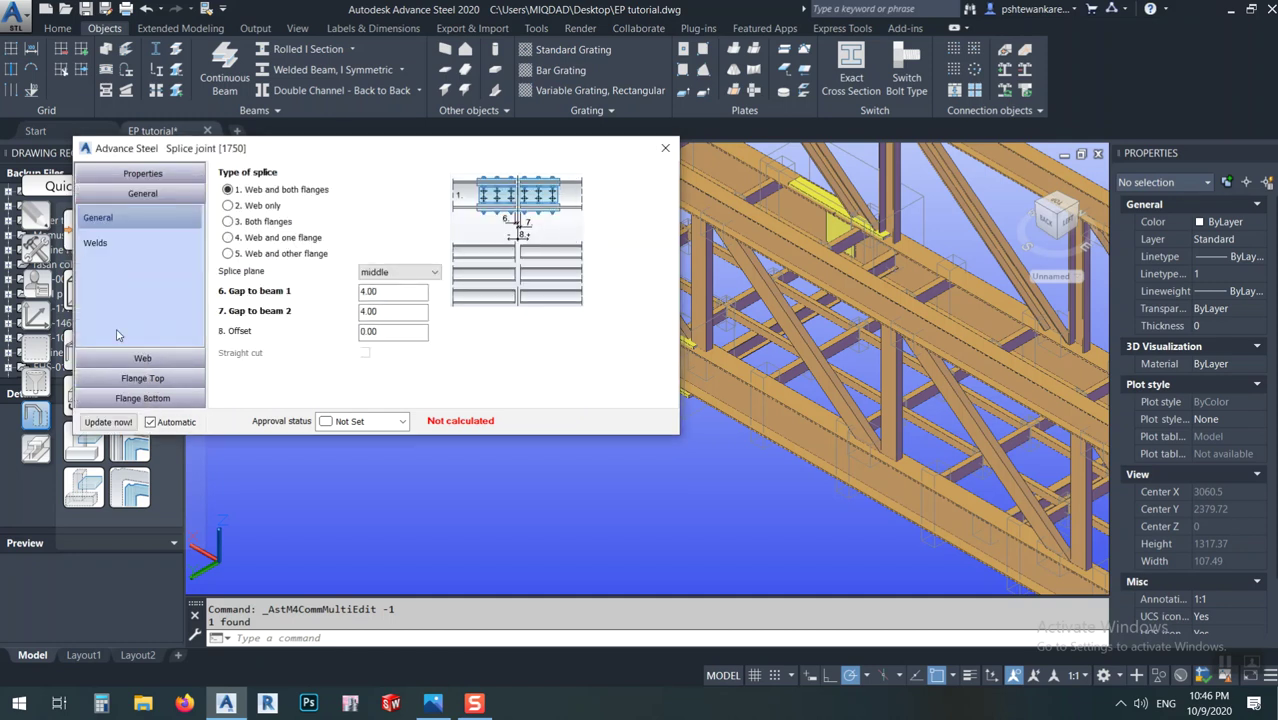
{"action": "left_click", "coordinate": [138, 359]}
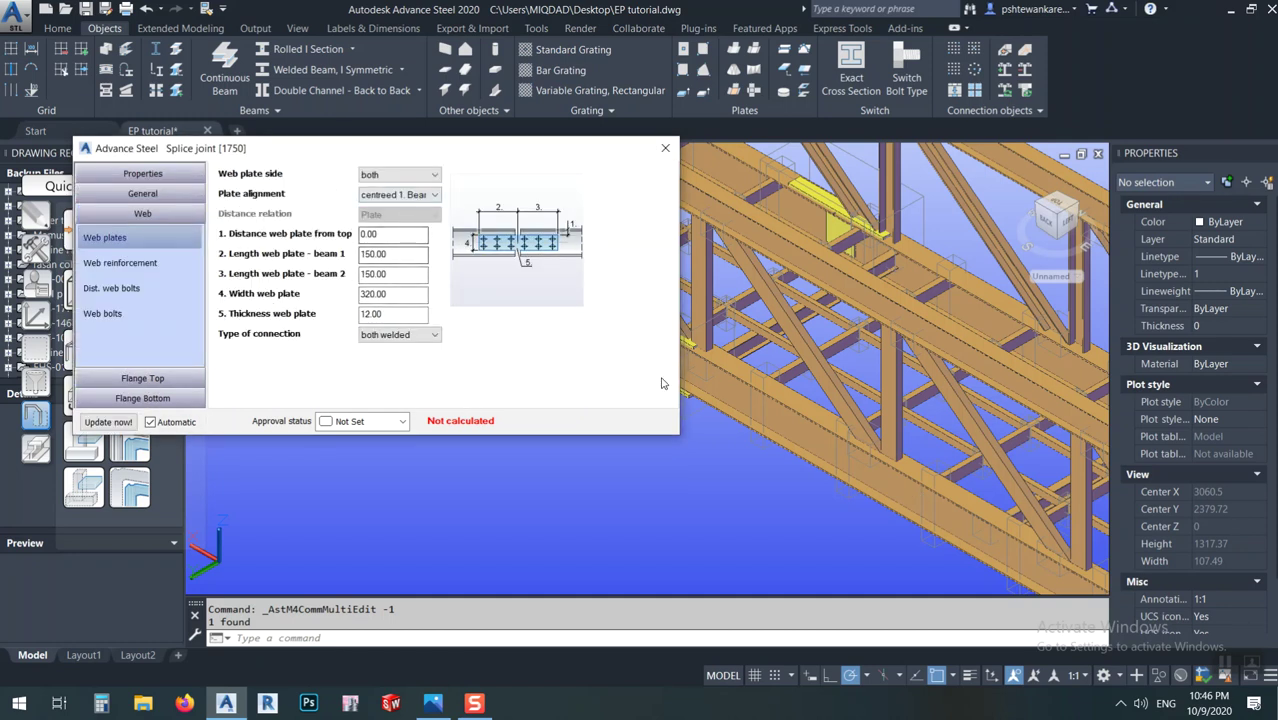
{"action": "left_click", "coordinate": [150, 194]}
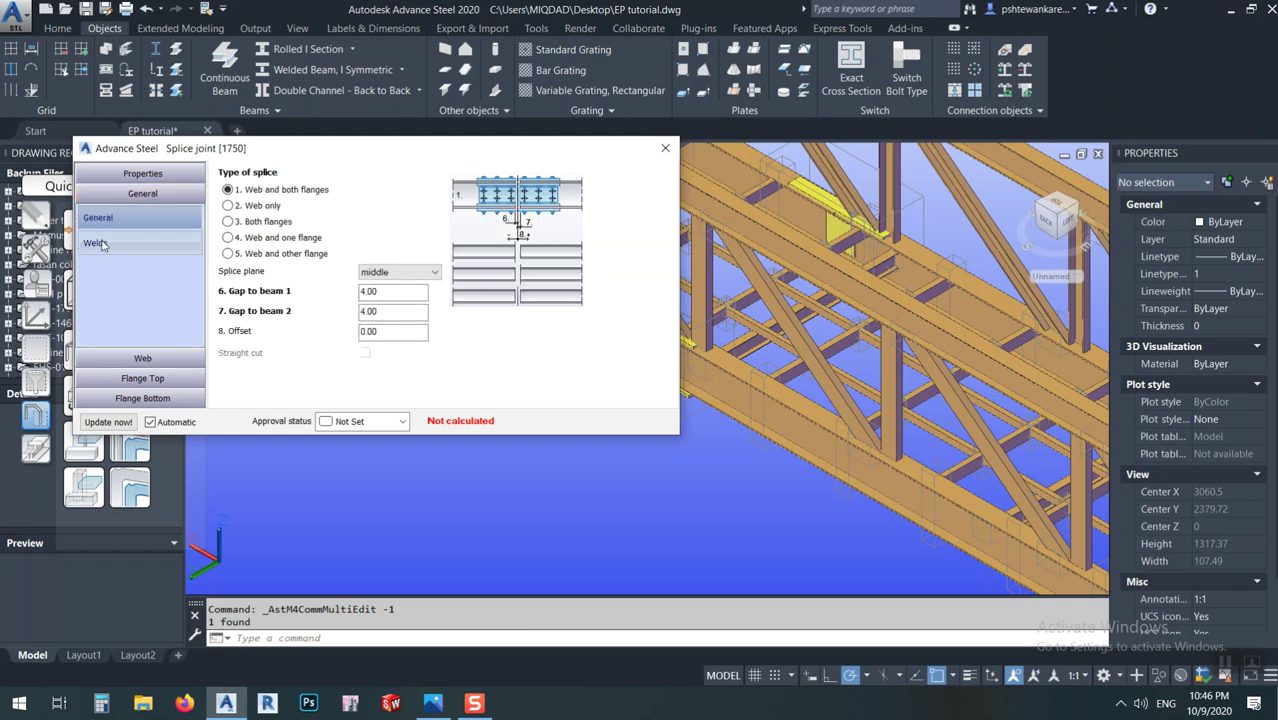
{"action": "left_click", "coordinate": [99, 244]}
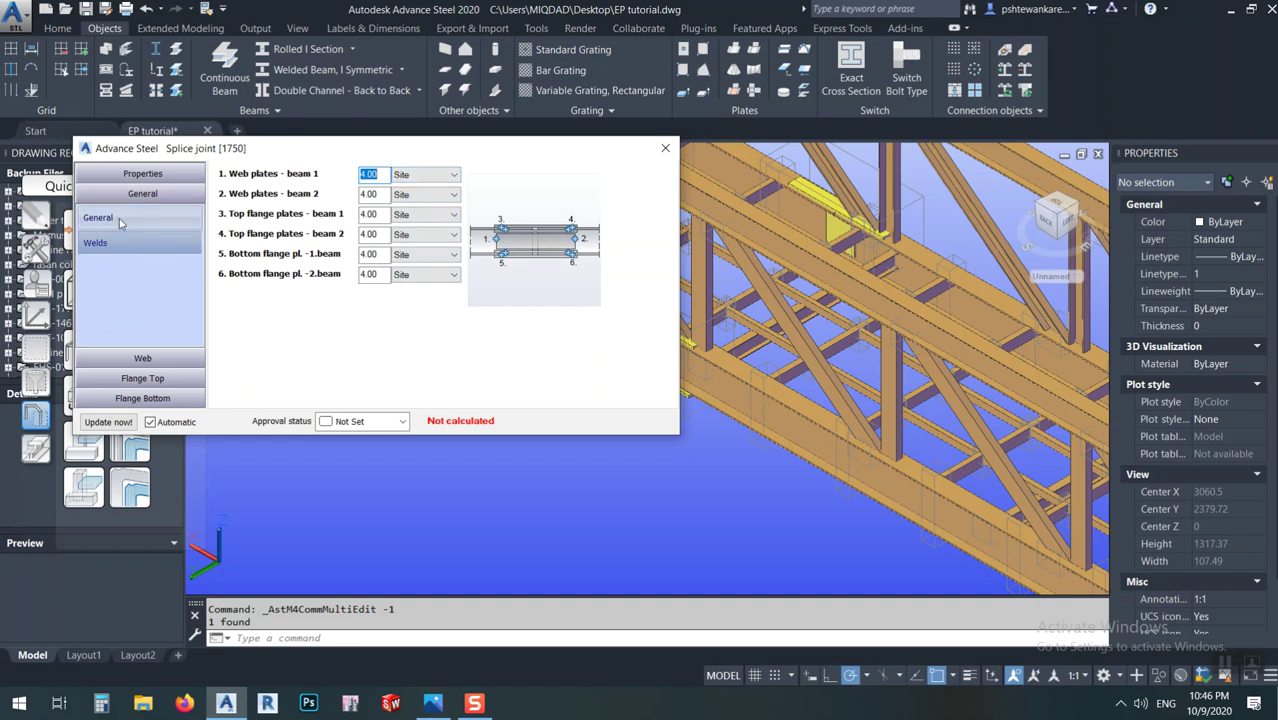
{"action": "left_click", "coordinate": [665, 148]}
Open the joint properties of the matching splice on the far lower chord from its web plate
{"action": "scroll", "coordinate": [590, 395], "scroll_direction": "up", "scroll_amount": 4}
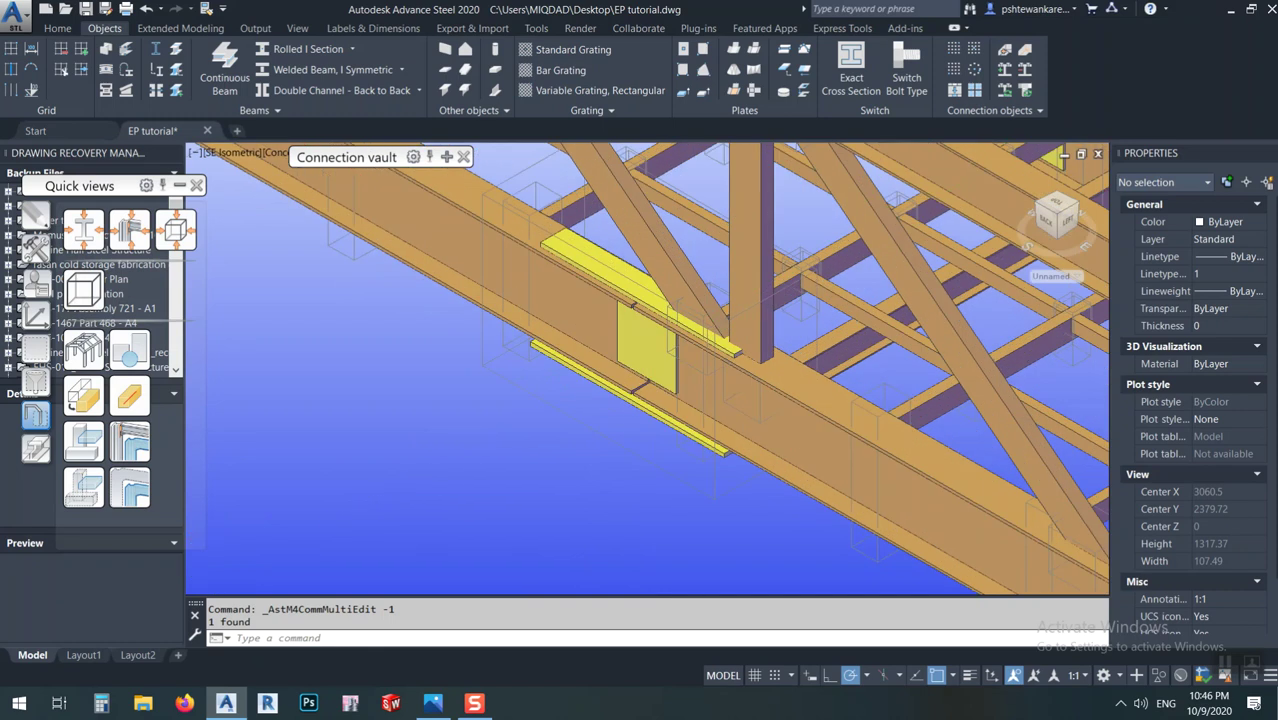
{"action": "scroll", "coordinate": [527, 420], "scroll_direction": "down", "scroll_amount": 3}
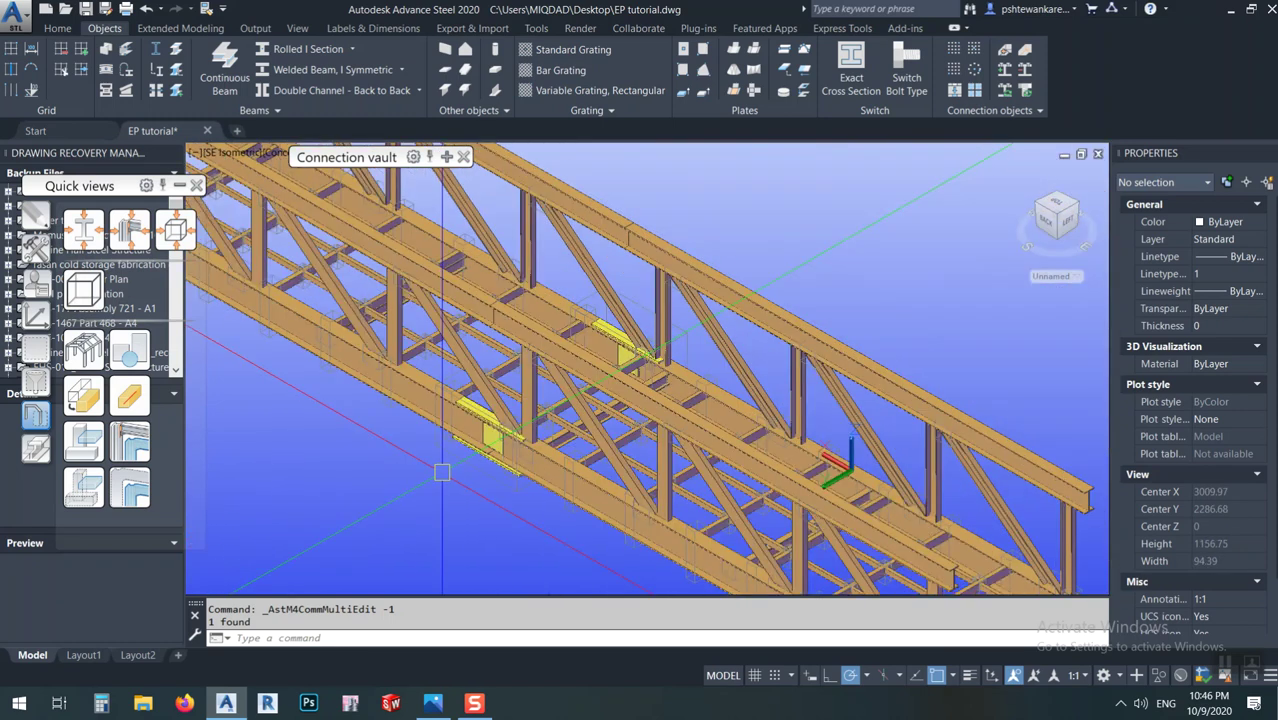
{"action": "scroll", "coordinate": [625, 390], "scroll_direction": "up", "scroll_amount": 3}
{"action": "left_click", "coordinate": [620, 400]}
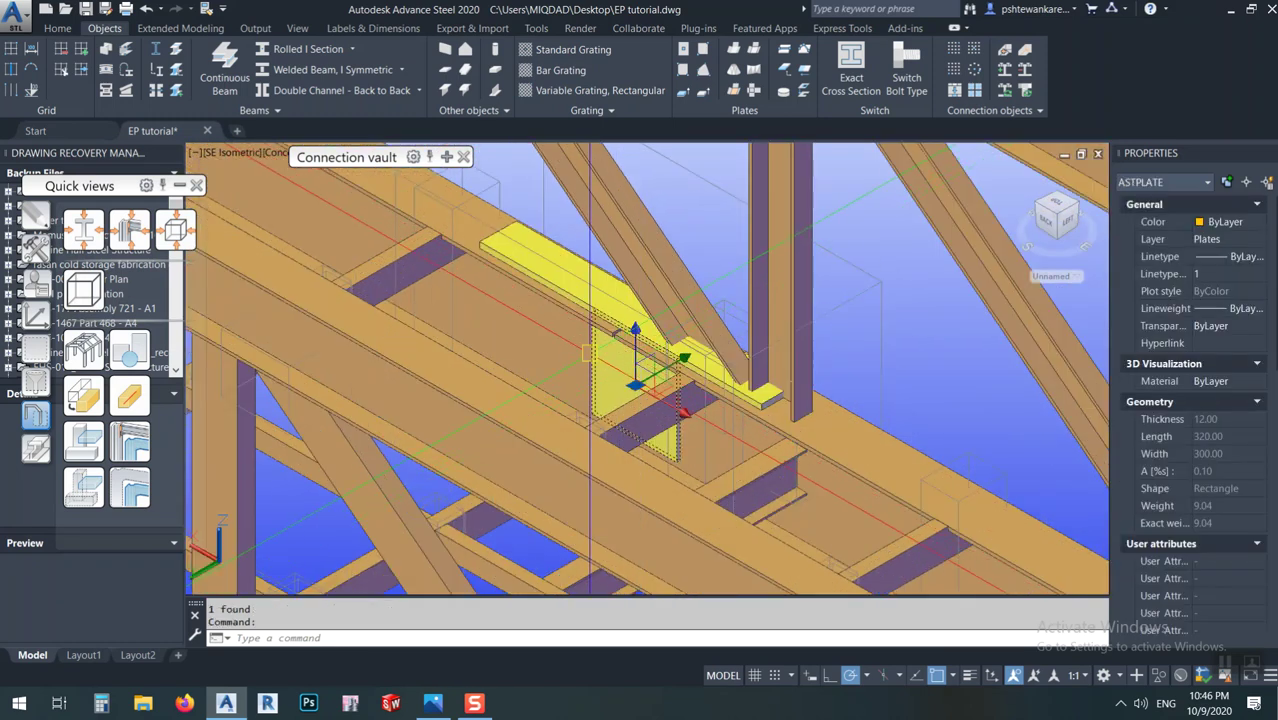
{"action": "scroll", "coordinate": [620, 390], "scroll_direction": "down", "scroll_amount": 3}
{"action": "right_click", "coordinate": [783, 177]}
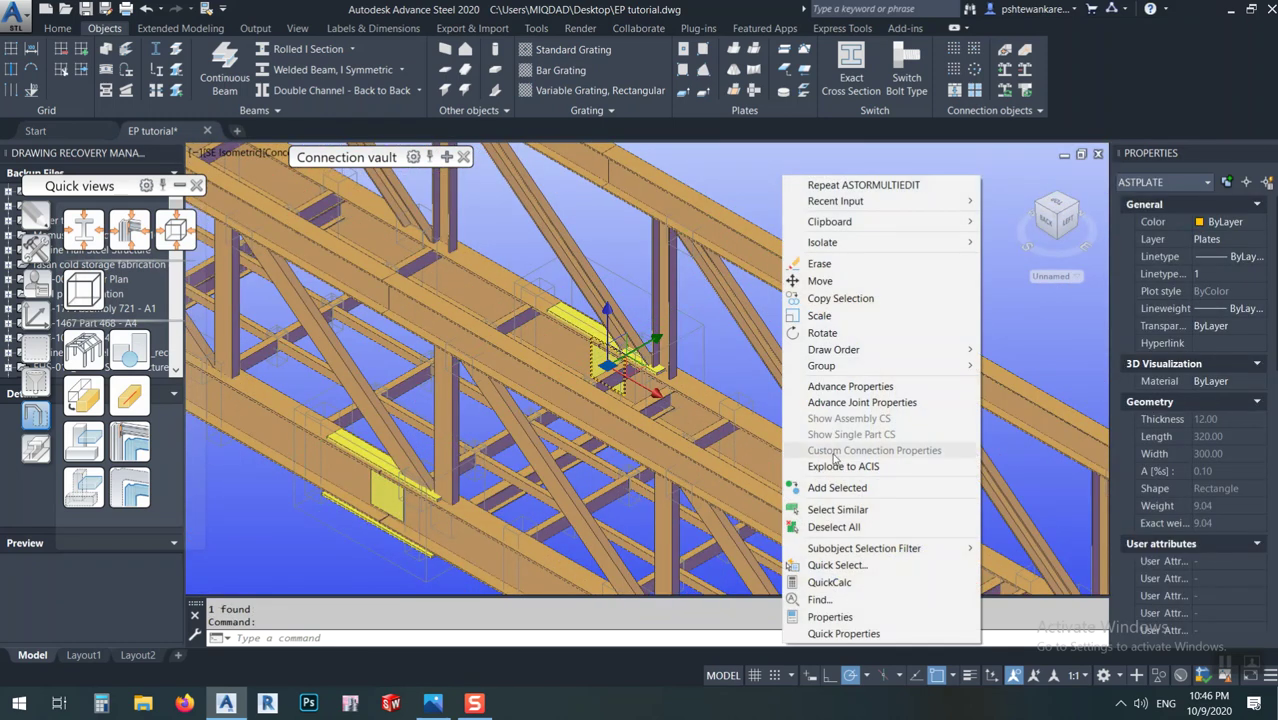
{"action": "left_click", "coordinate": [836, 402]}
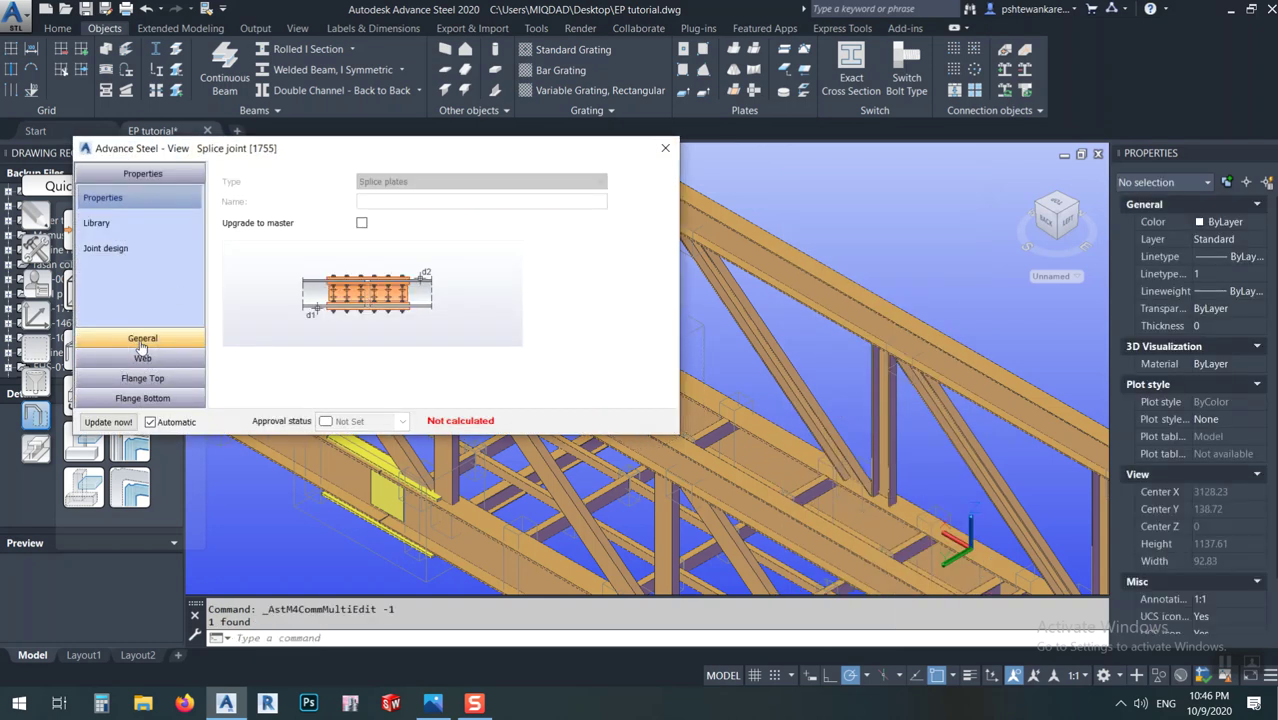
Review the far splice joint's web, general and weld settings, with its properties window moved clear of the splice plates
{"action": "left_click_drag", "start_coordinate": [600, 150], "coordinate": [569, 38]}
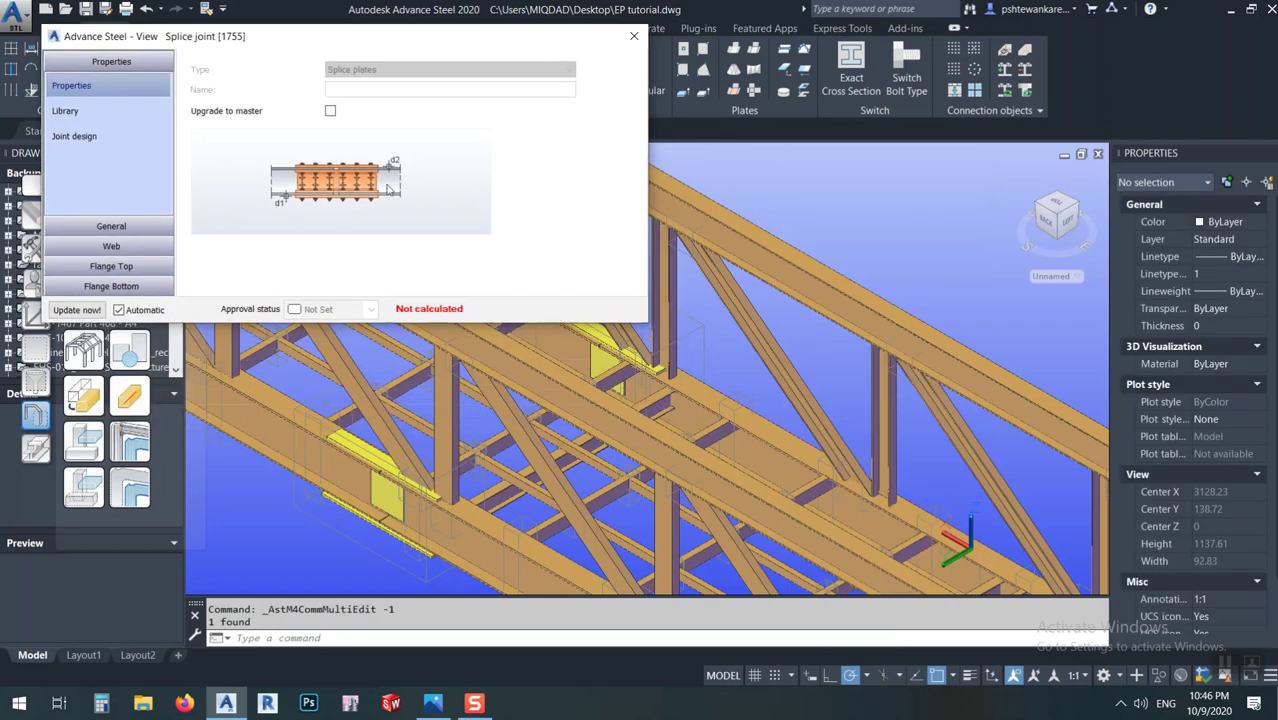
{"action": "left_click", "coordinate": [111, 247]}
{"action": "left_click", "coordinate": [111, 81]}
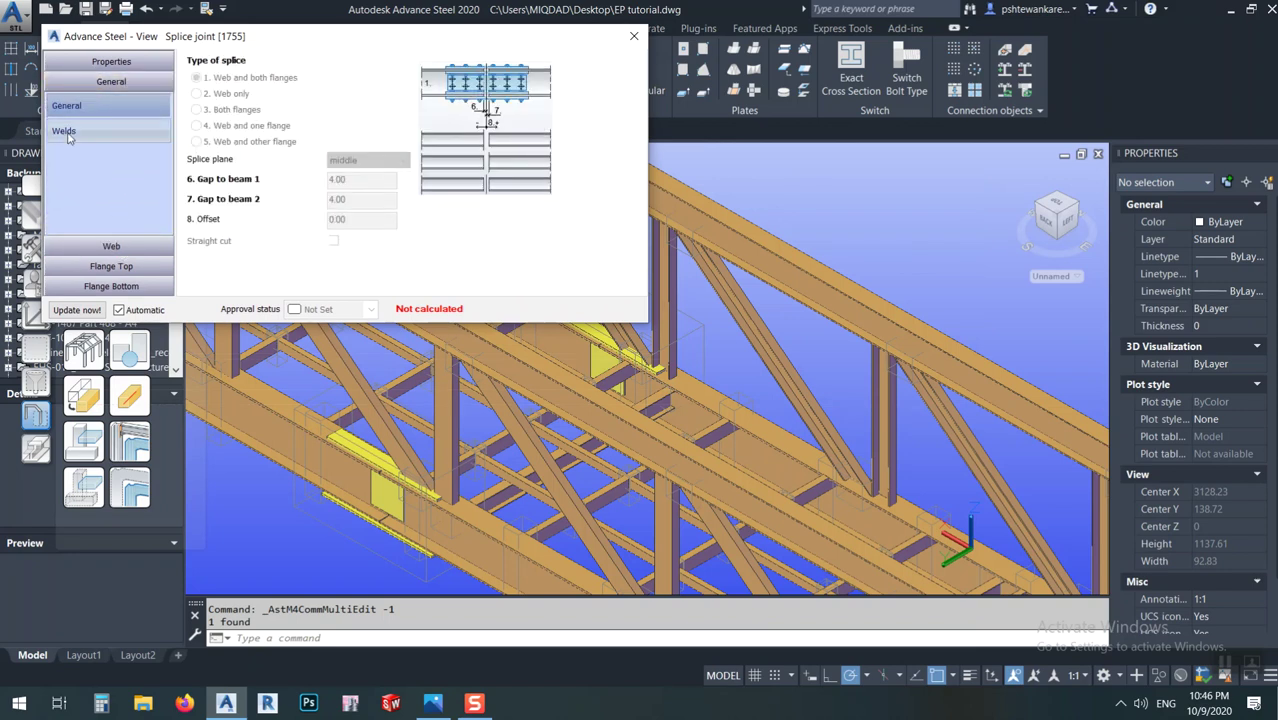
{"action": "left_click", "coordinate": [64, 131]}
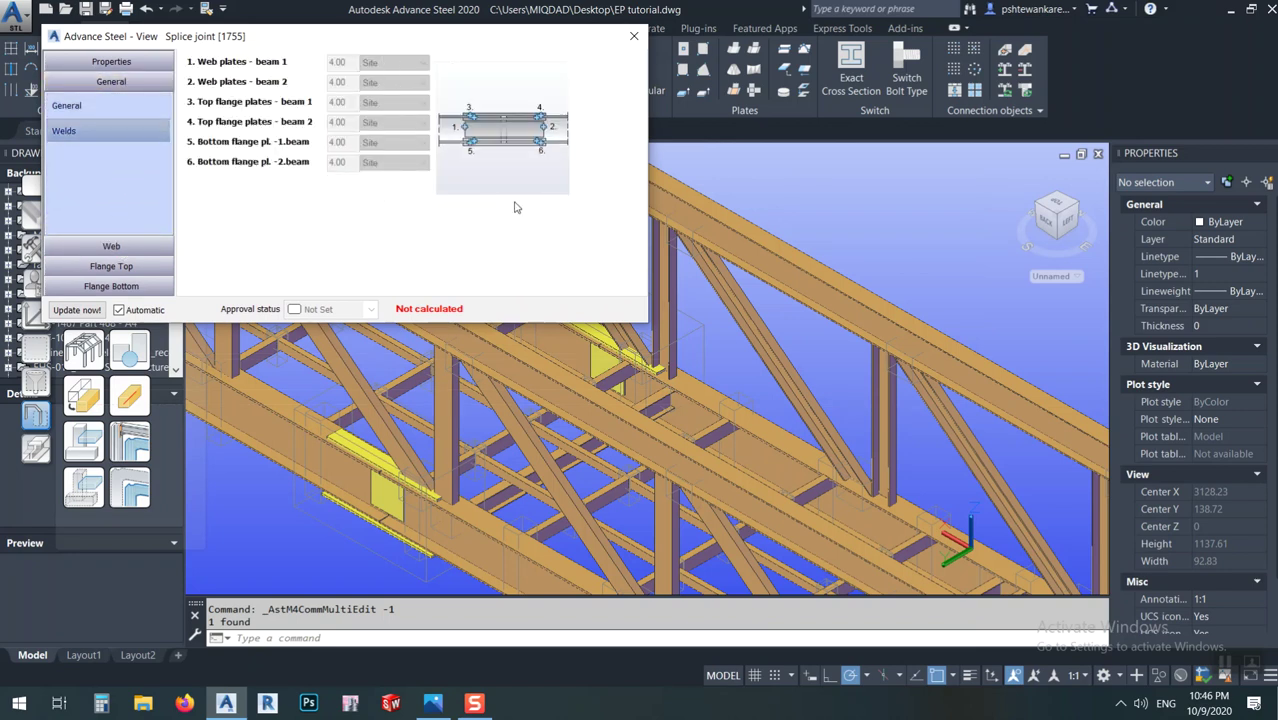
Close the far splice joint's properties and view the lower chord splices from the opposite side of the bridge
{"action": "left_click", "coordinate": [632, 37]}
{"action": "scroll", "coordinate": [600, 390], "scroll_direction": "down", "scroll_amount": 5}
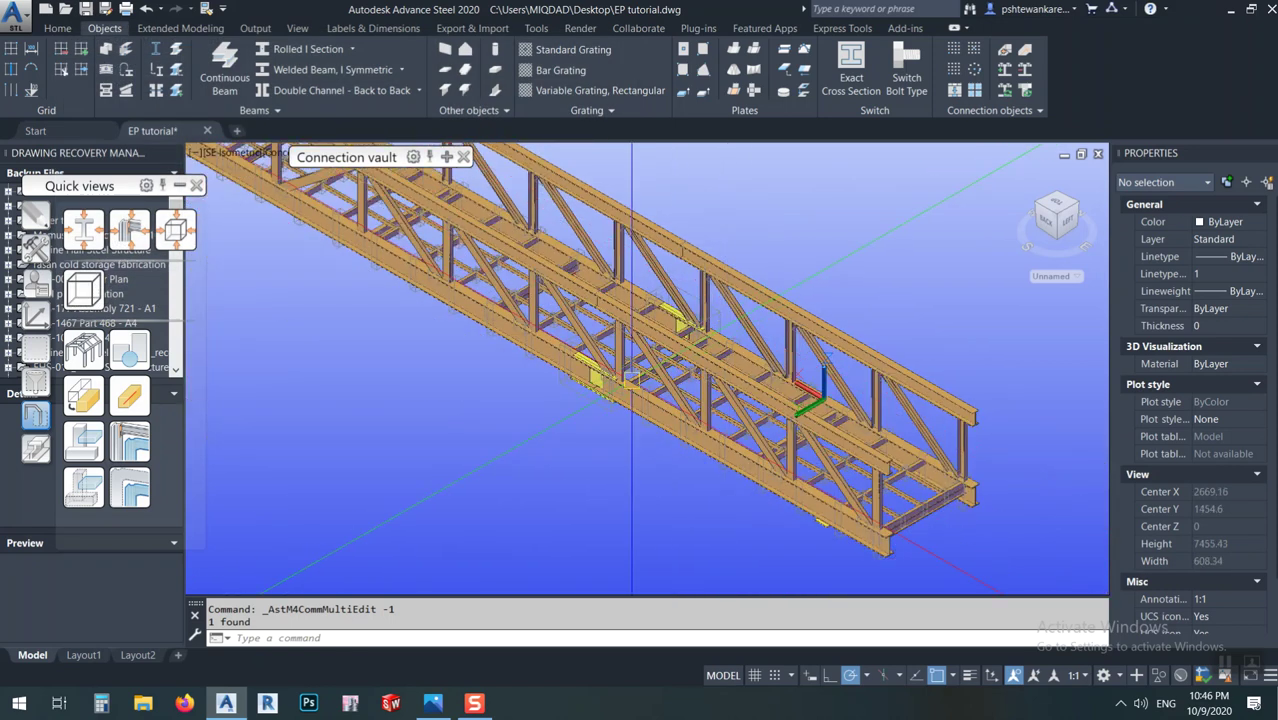
{"action": "scroll", "coordinate": [602, 390], "scroll_direction": "up", "scroll_amount": 2}
{"action": "scroll", "coordinate": [602, 390], "scroll_direction": "up", "scroll_amount": 5}
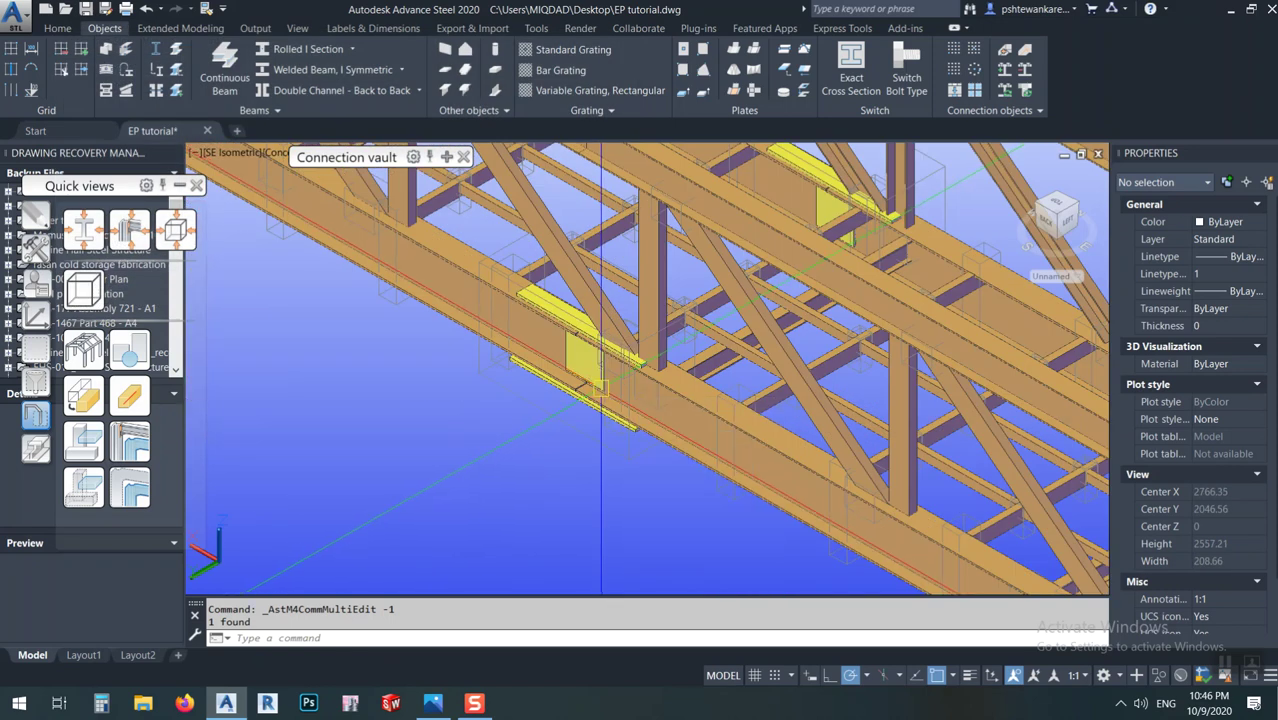
{"action": "middle_click_drag", "start_coordinate": [596, 390], "coordinate": [787, 417], "text": "shift"}
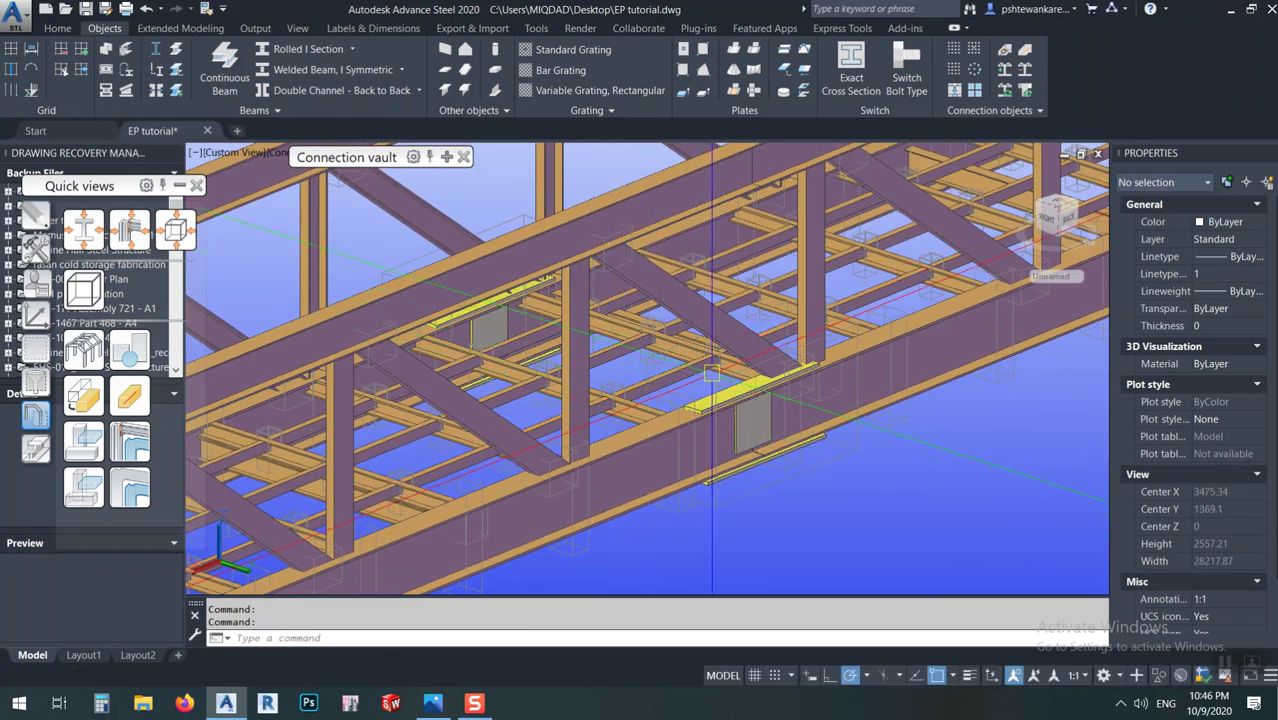
Open the joint properties of a floor beam fitting near the lower chord splice, review its weld settings, and close them
{"action": "scroll", "coordinate": [711, 374], "scroll_direction": "up", "scroll_amount": 10}
{"action": "scroll", "coordinate": [719, 367], "scroll_direction": "up", "scroll_amount": 2}
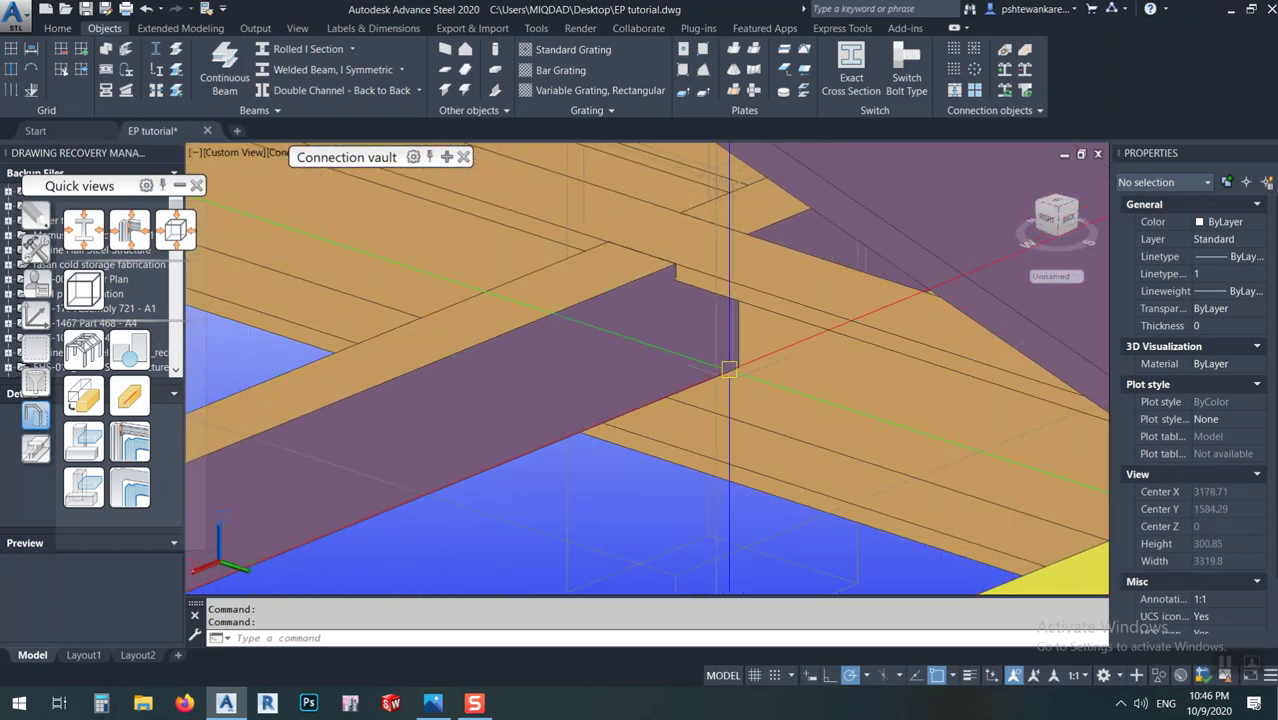
{"action": "left_click", "coordinate": [745, 373]}
{"action": "mouse_move", "coordinate": [743, 372]}
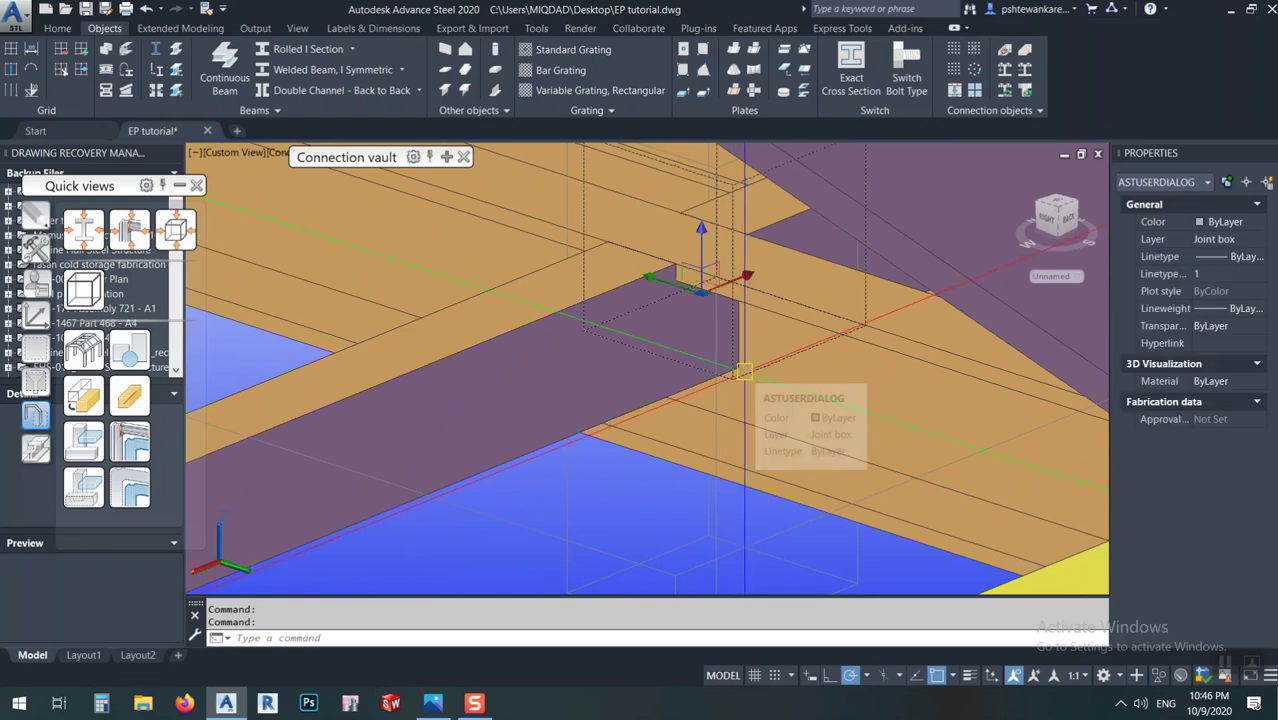
{"action": "scroll", "coordinate": [743, 372], "scroll_direction": "down", "scroll_amount": 2}
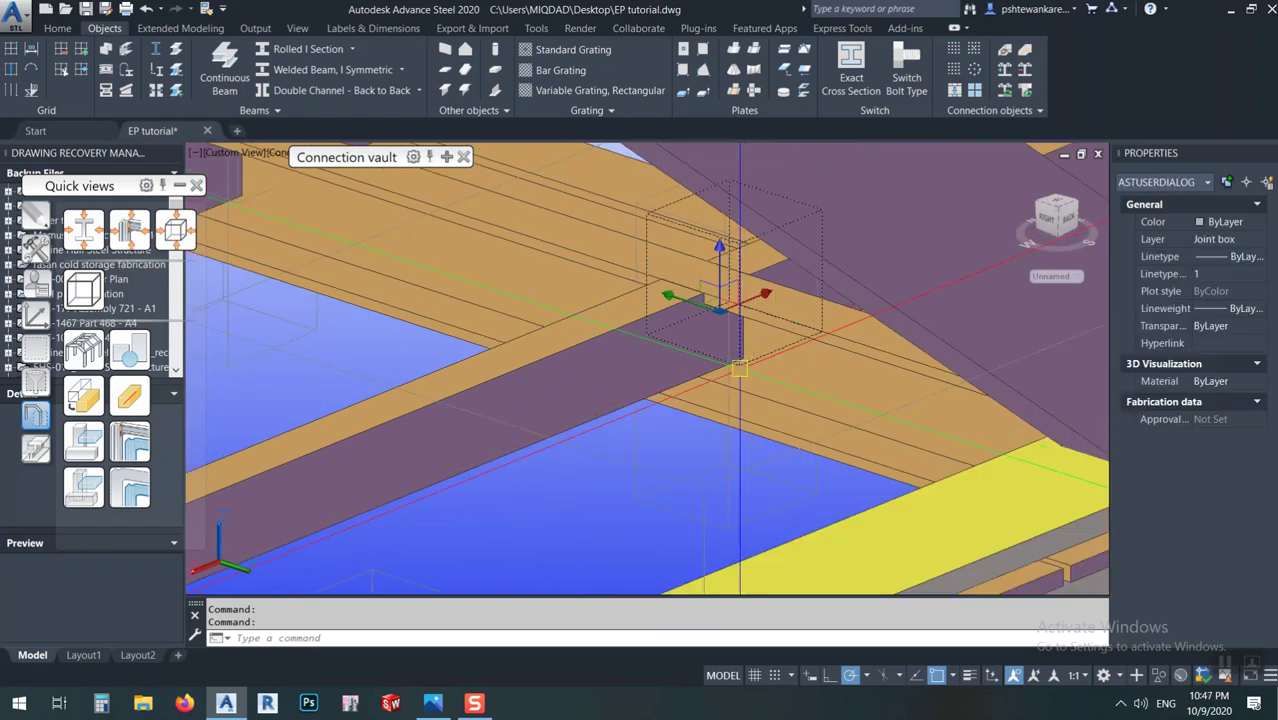
{"action": "right_click", "coordinate": [646, 515]}
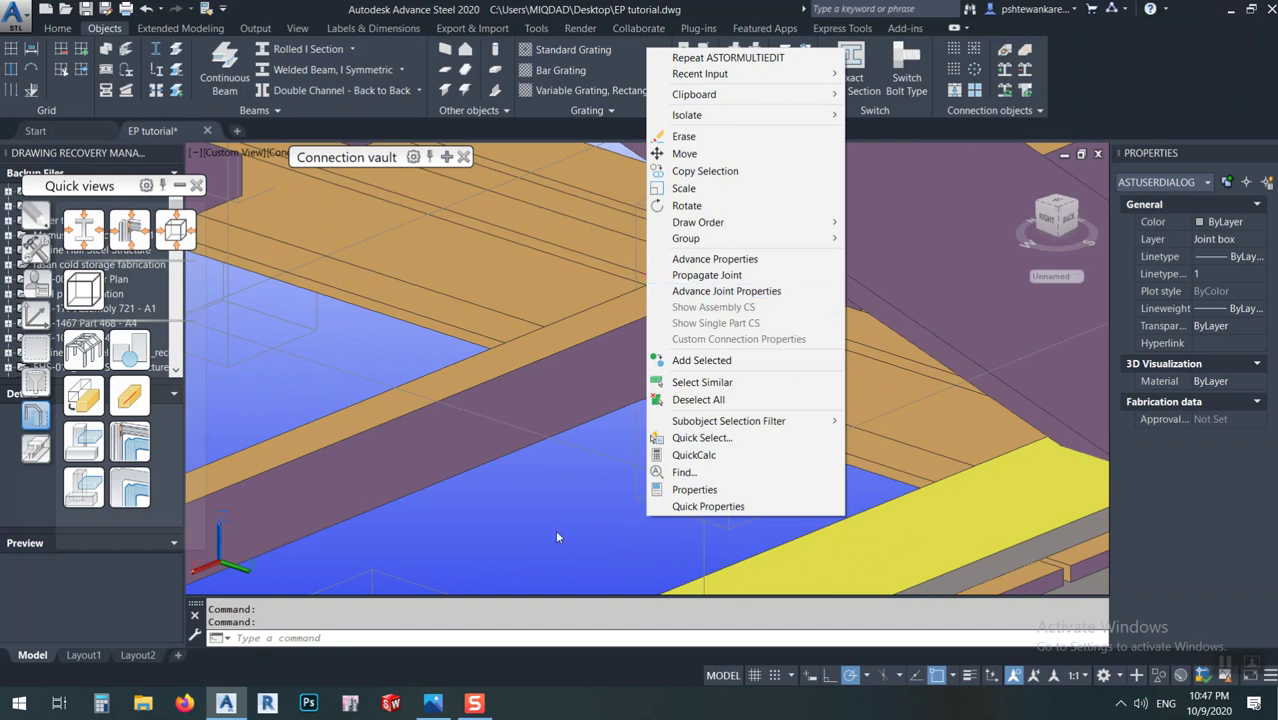
{"action": "key", "text": "Escape"}
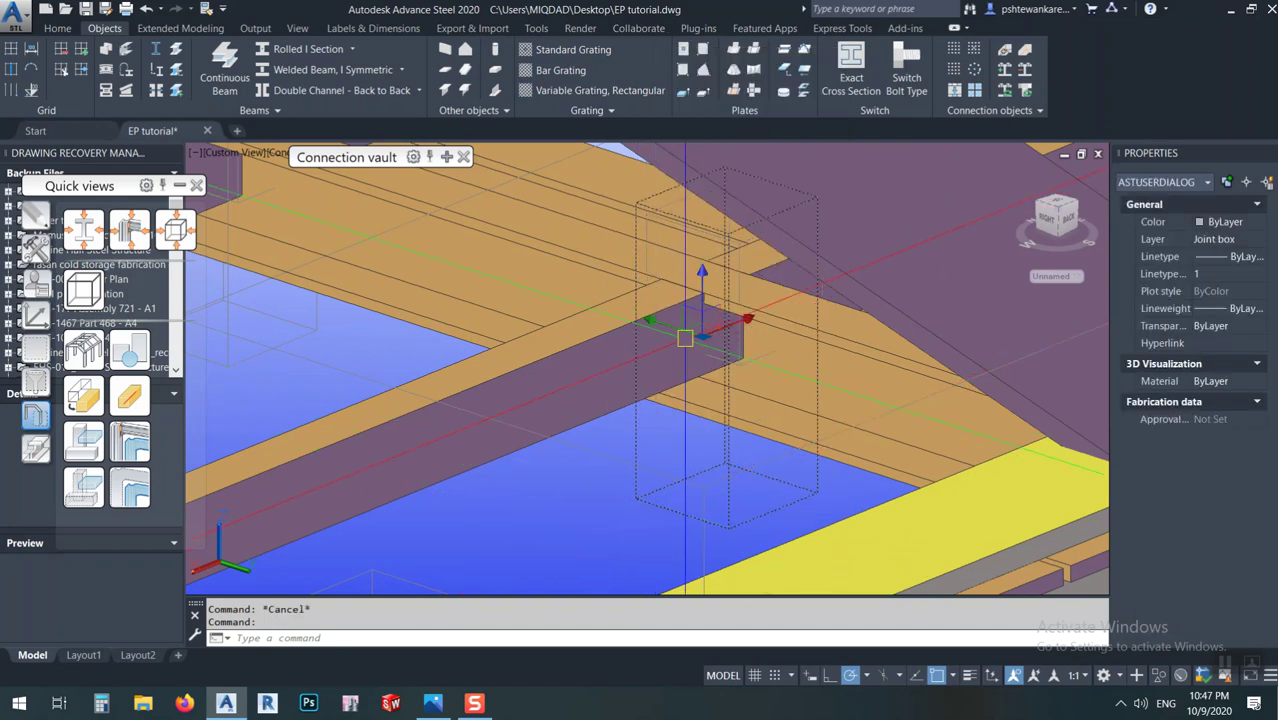
{"action": "right_click", "coordinate": [561, 491]}
{"action": "left_click", "coordinate": [640, 268]}
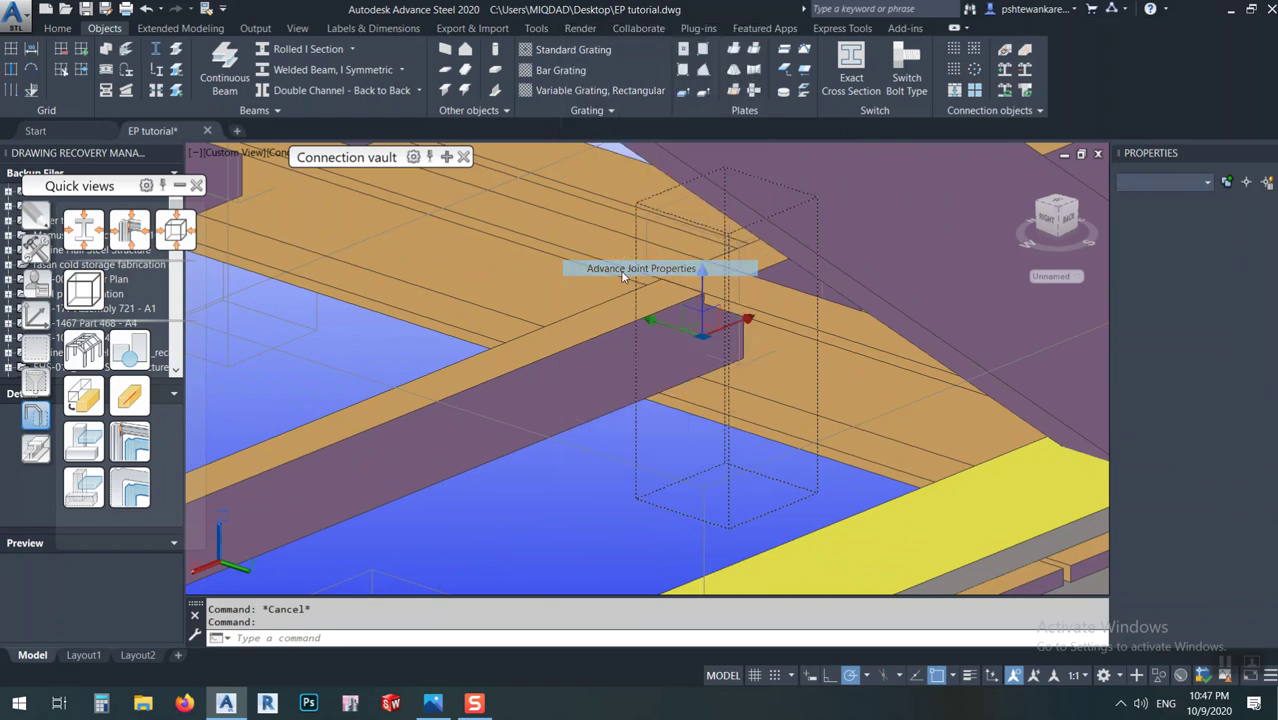
{"action": "left_click", "coordinate": [88, 116]}
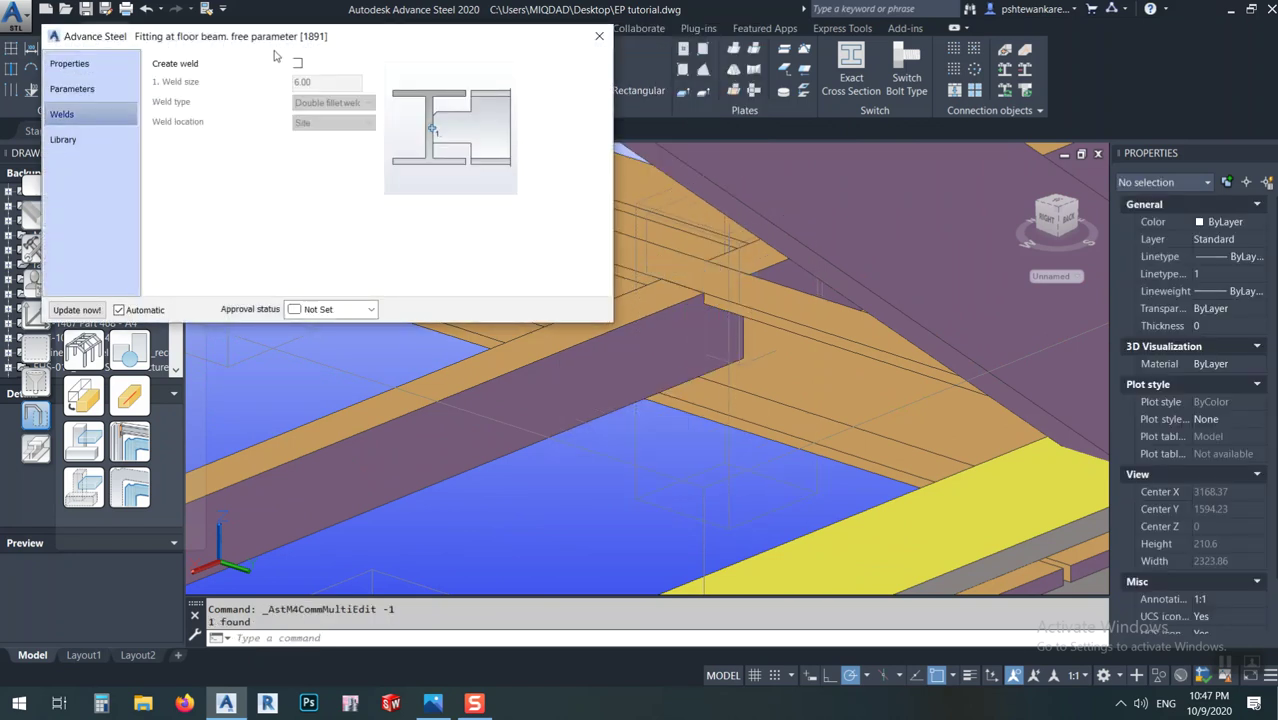
{"action": "scroll", "coordinate": [782, 409], "scroll_direction": "down", "scroll_amount": 6}
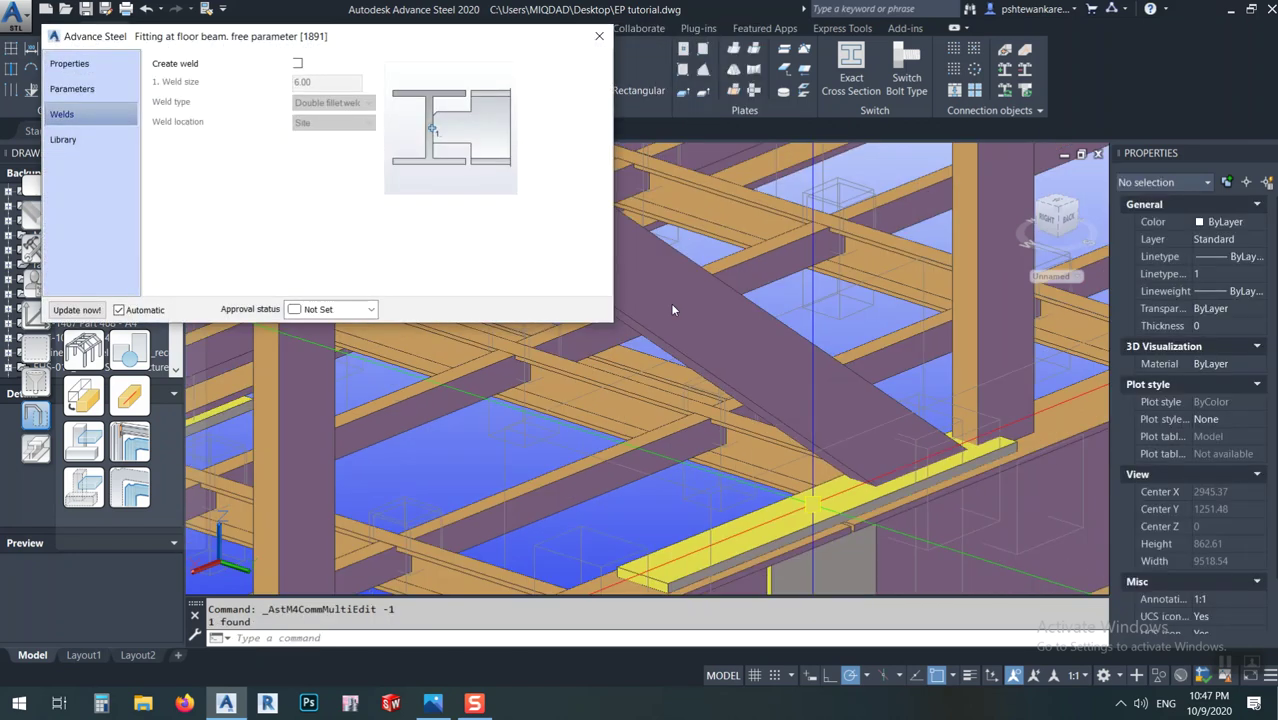
{"action": "left_click", "coordinate": [599, 36]}
Review the weld settings of the neighbouring floor beam fitting joint and close its properties
{"action": "scroll", "coordinate": [476, 416], "scroll_direction": "up", "scroll_amount": 3}
{"action": "double_click", "coordinate": [503, 451]}
{"action": "left_click", "coordinate": [128, 120]}
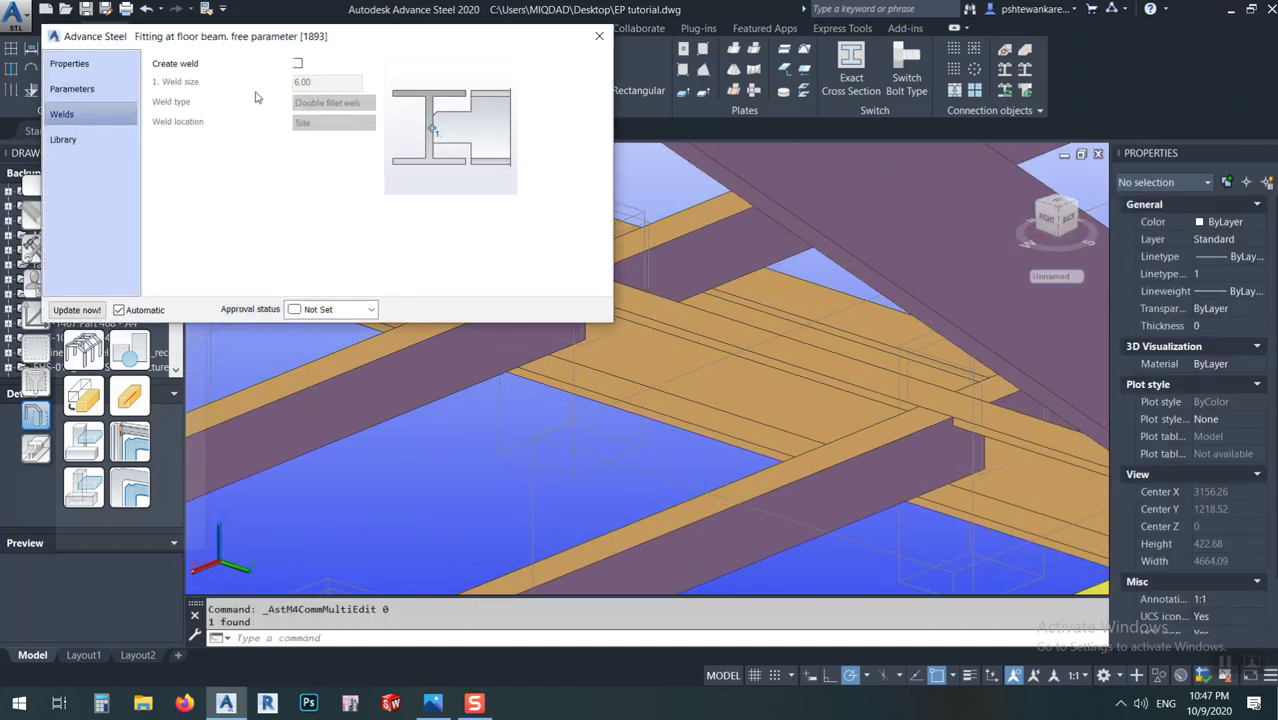
{"action": "left_click", "coordinate": [599, 36]}
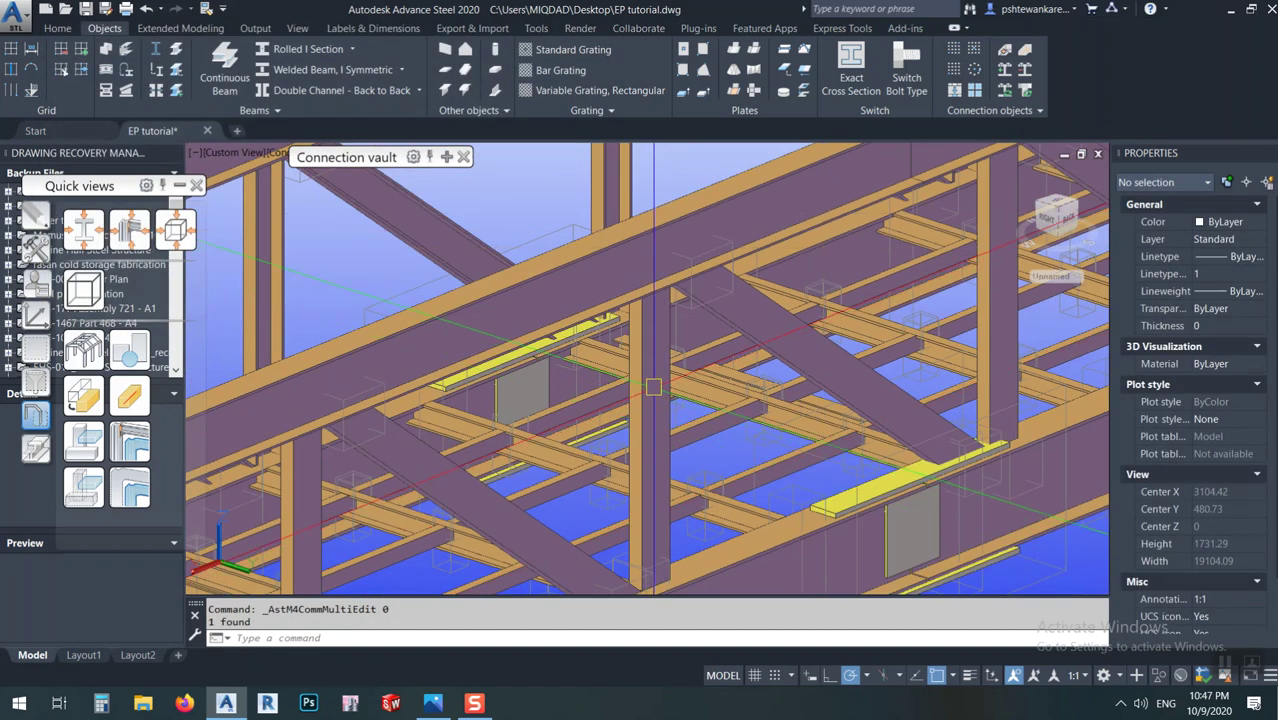
Review the parameters and weld settings of a third floor beam fitting, closer to the opposite chord splice, and close its properties
{"action": "scroll", "coordinate": [756, 420], "scroll_direction": "up", "scroll_amount": 3}
{"action": "scroll", "coordinate": [756, 420], "scroll_direction": "up", "scroll_amount": 3}
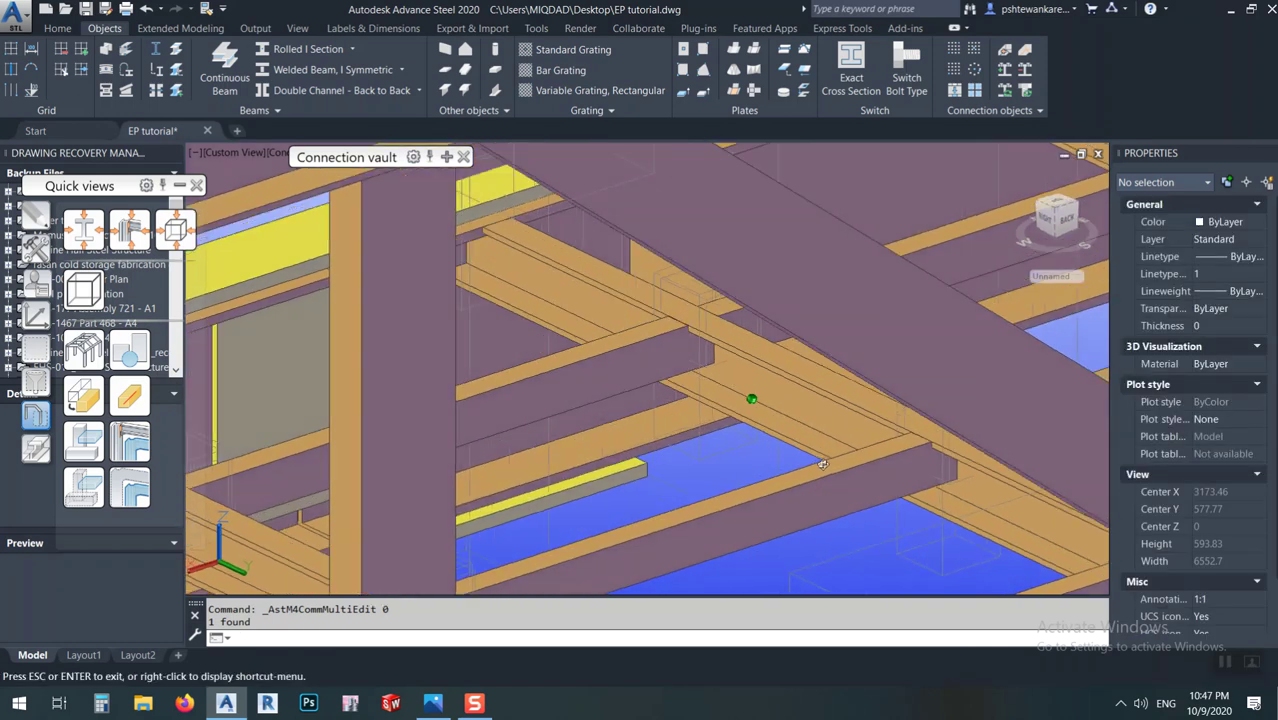
{"action": "double_click", "coordinate": [685, 320]}
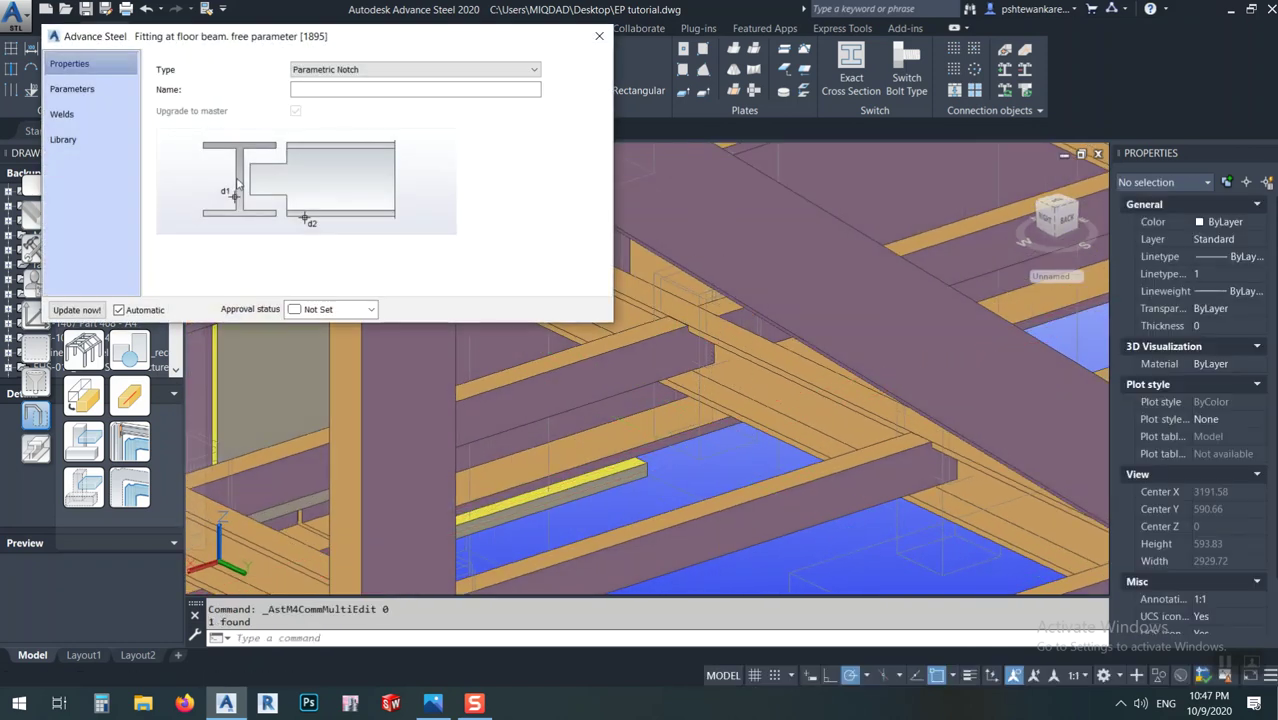
{"action": "left_click", "coordinate": [100, 92]}
{"action": "left_click", "coordinate": [90, 115]}
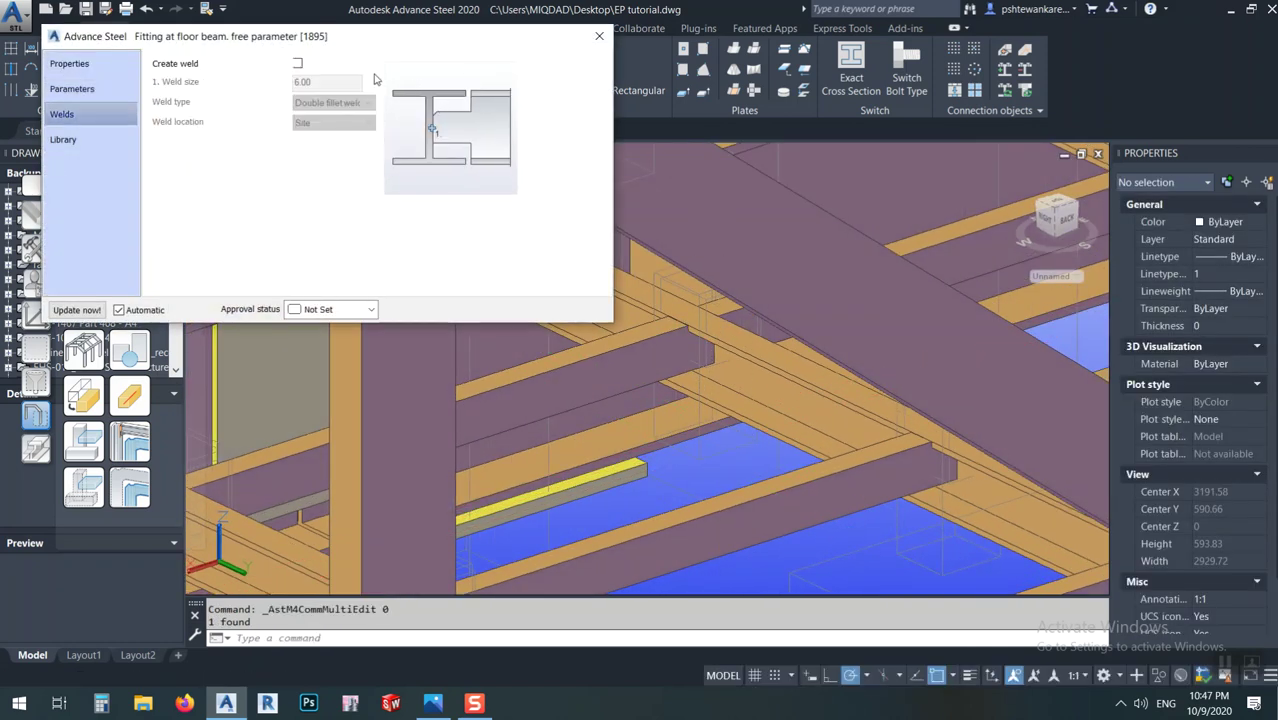
{"action": "left_click", "coordinate": [599, 36]}
Open the Saw cut - Flange joint at the foot of the diagonal above the splice, review its cut and weld settings, and close it
{"action": "scroll", "coordinate": [760, 380], "scroll_direction": "down", "scroll_amount": 4}
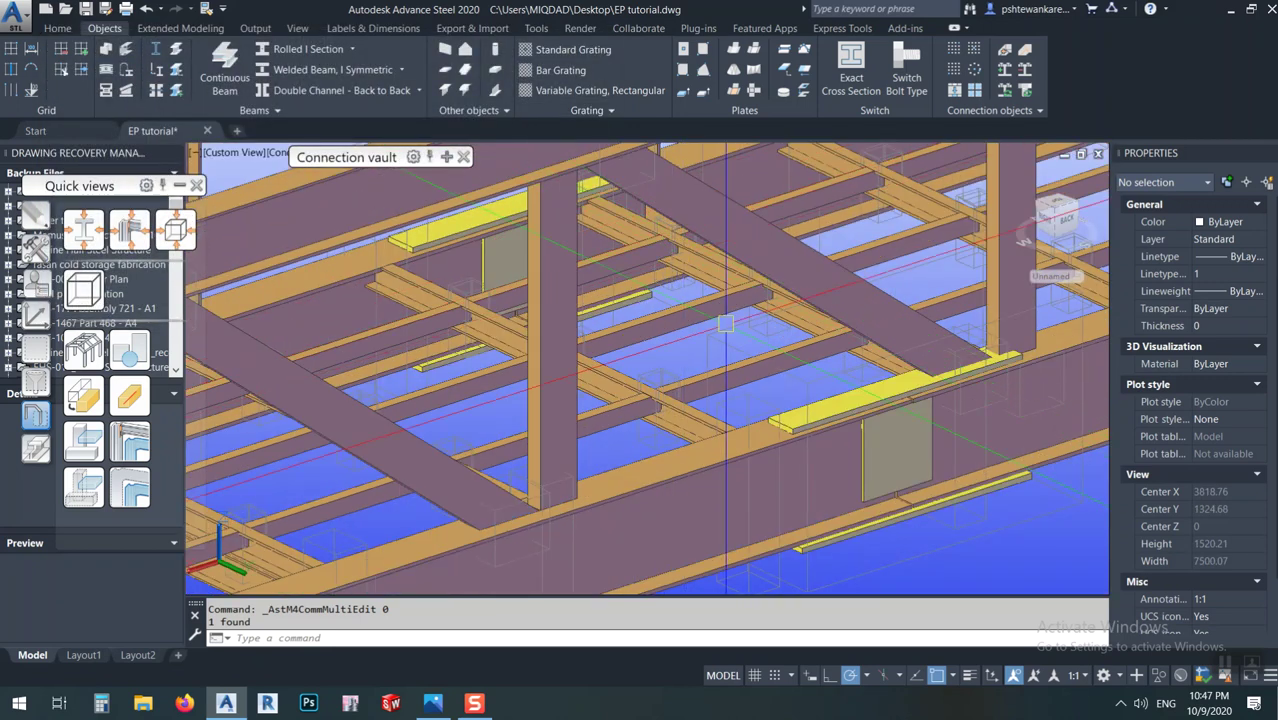
{"action": "scroll", "coordinate": [773, 366], "scroll_direction": "down", "scroll_amount": 2}
{"action": "middle_click_drag", "start_coordinate": [975, 447], "coordinate": [819, 457], "text": "shift"}
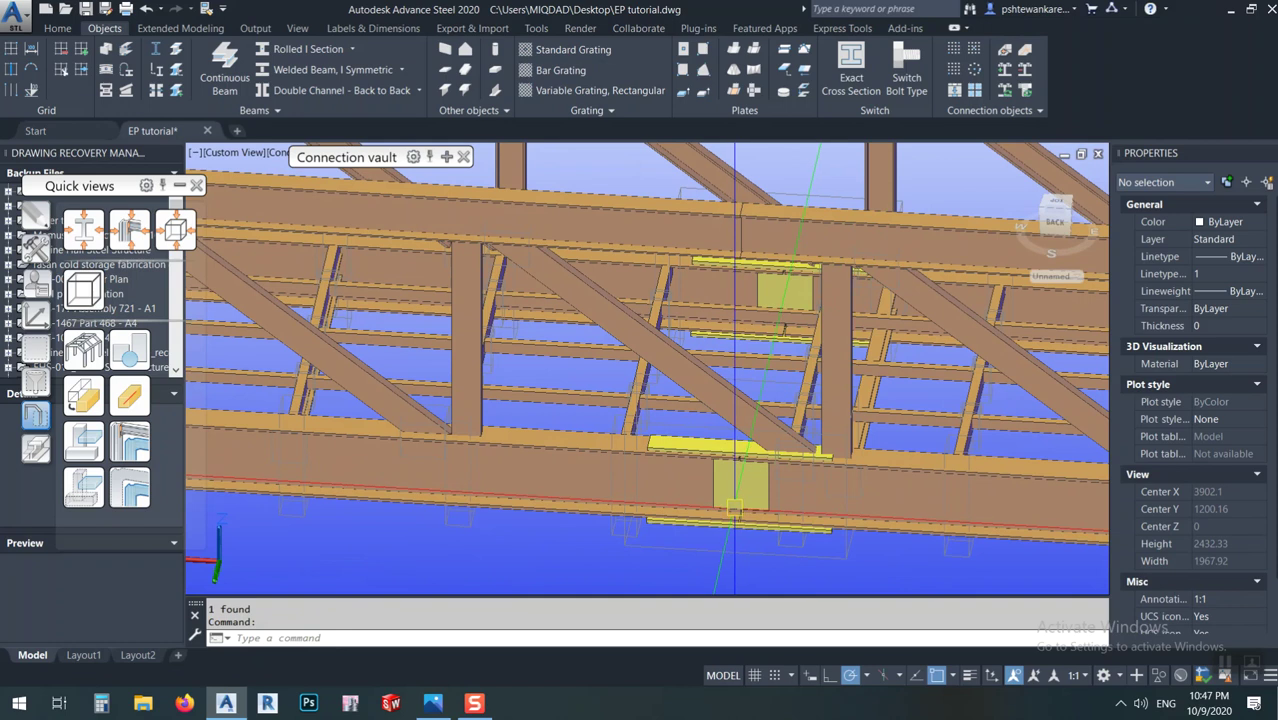
{"action": "scroll", "coordinate": [734, 456], "scroll_direction": "down", "scroll_amount": 1}
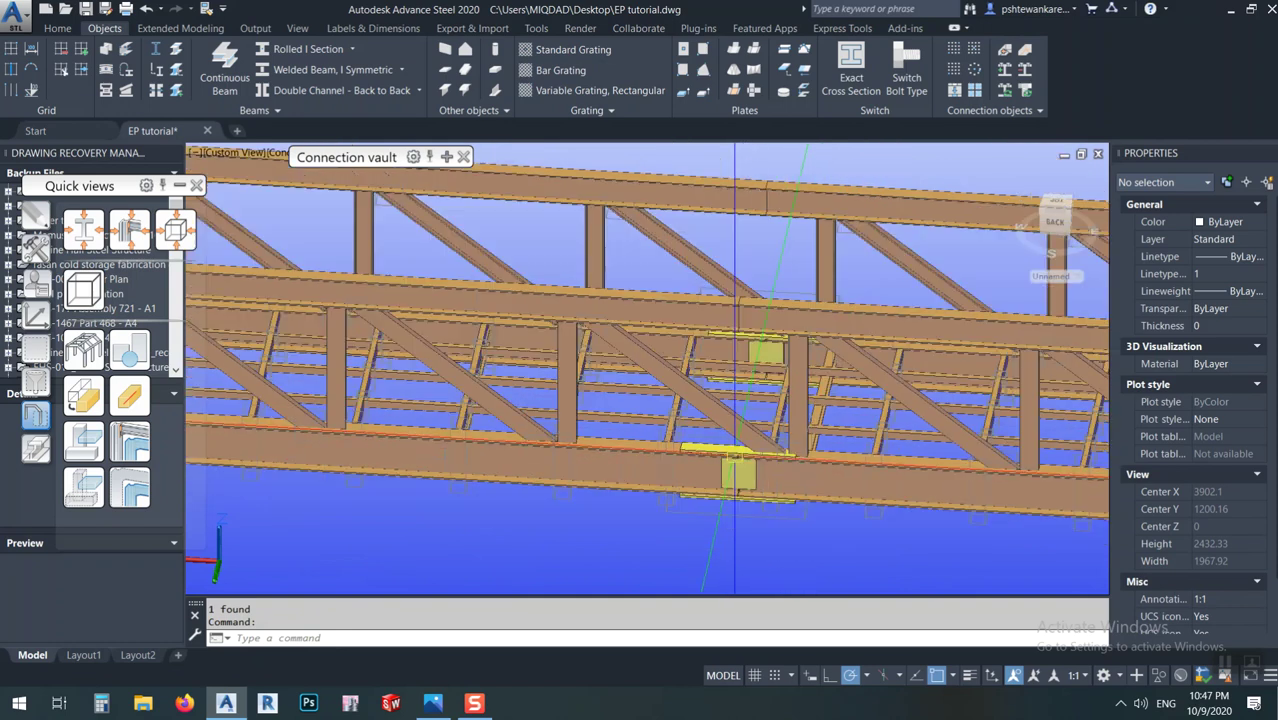
{"action": "scroll", "coordinate": [815, 460], "scroll_direction": "down", "scroll_amount": 3}
{"action": "middle_click_drag", "start_coordinate": [815, 460], "coordinate": [785, 460], "text": "shift"}
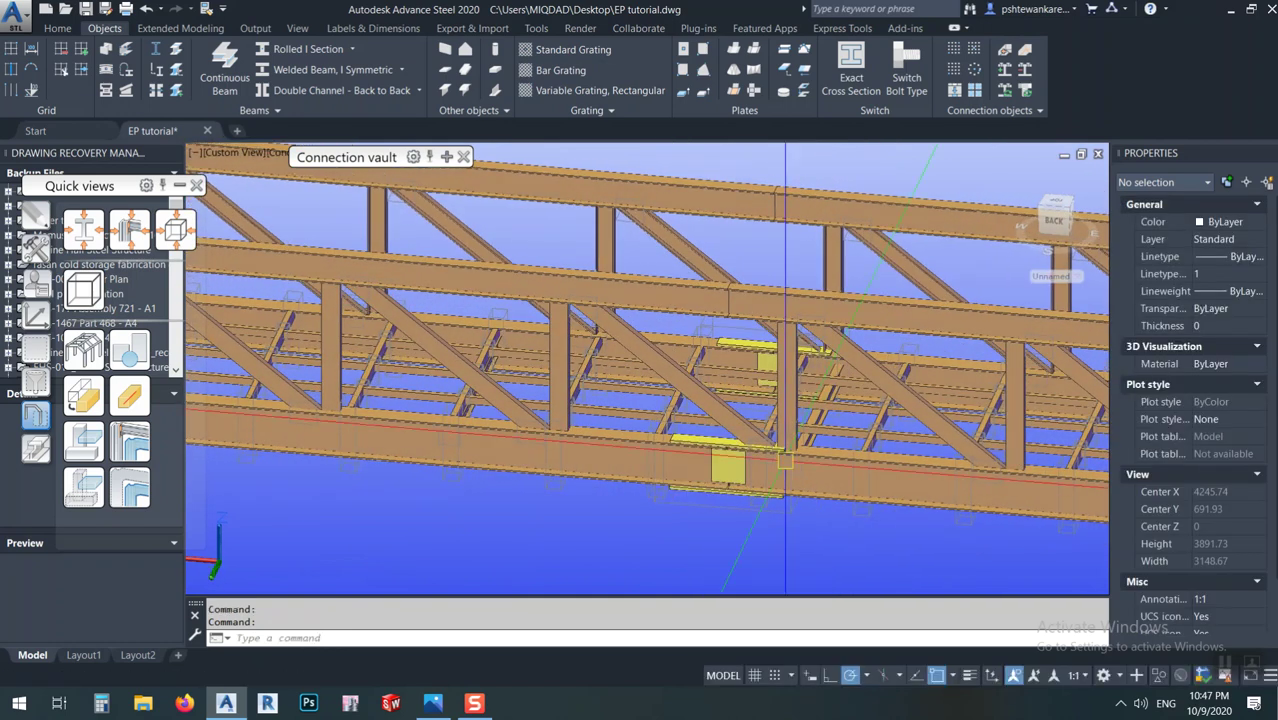
{"action": "scroll", "coordinate": [785, 460], "scroll_direction": "up", "scroll_amount": 6}
{"action": "scroll", "coordinate": [810, 438], "scroll_direction": "up", "scroll_amount": 2}
{"action": "left_click", "coordinate": [765, 453]}
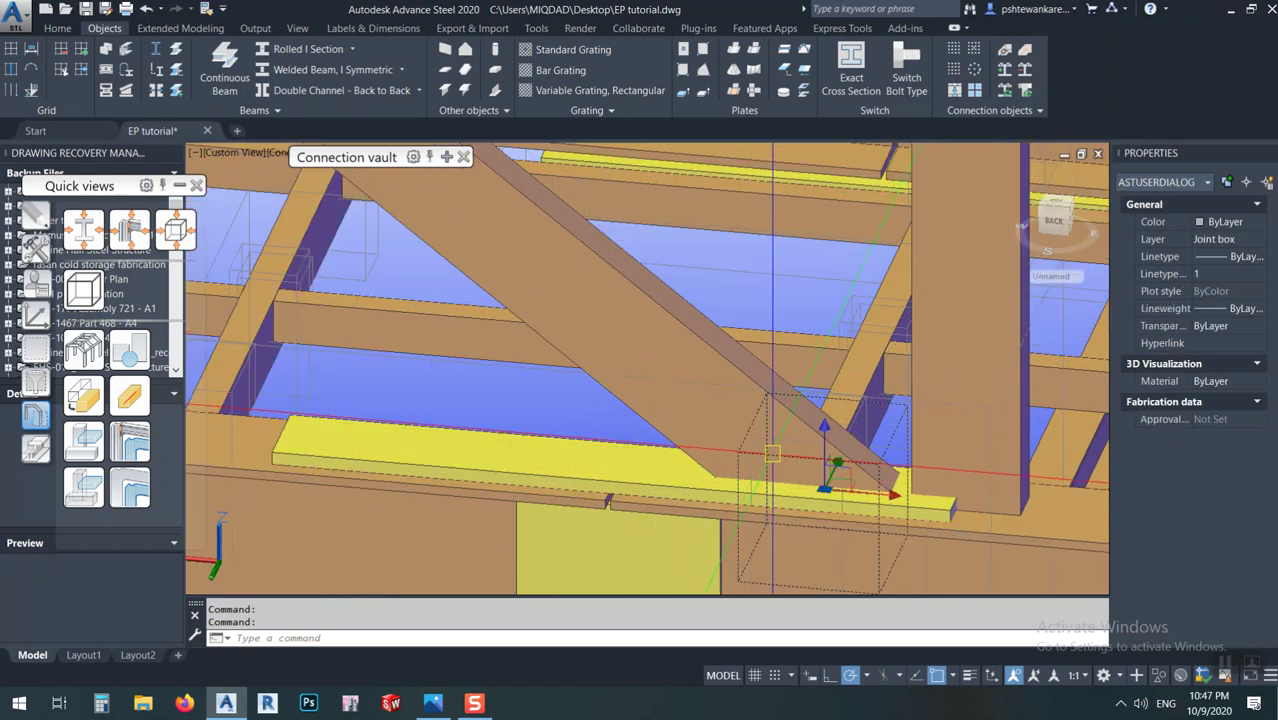
{"action": "scroll", "coordinate": [791, 415], "scroll_direction": "down", "scroll_amount": 2}
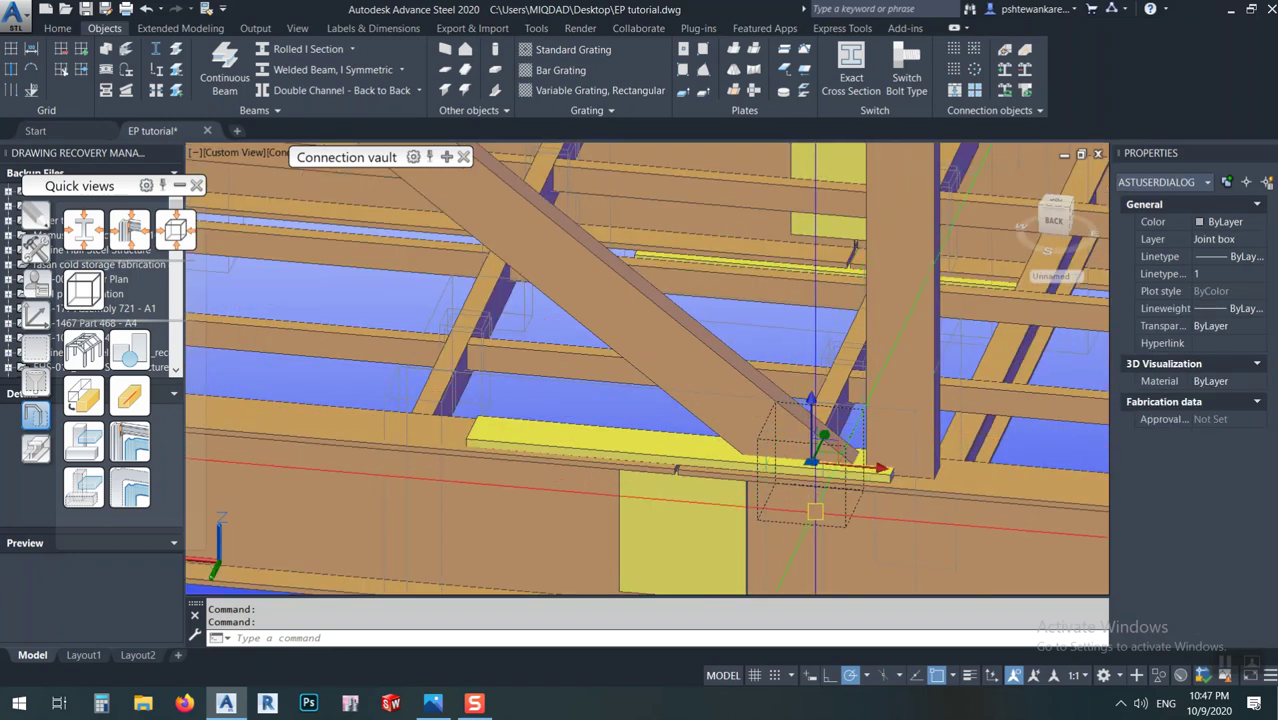
{"action": "double_click", "coordinate": [801, 525]}
{"action": "double_click", "coordinate": [812, 455]}
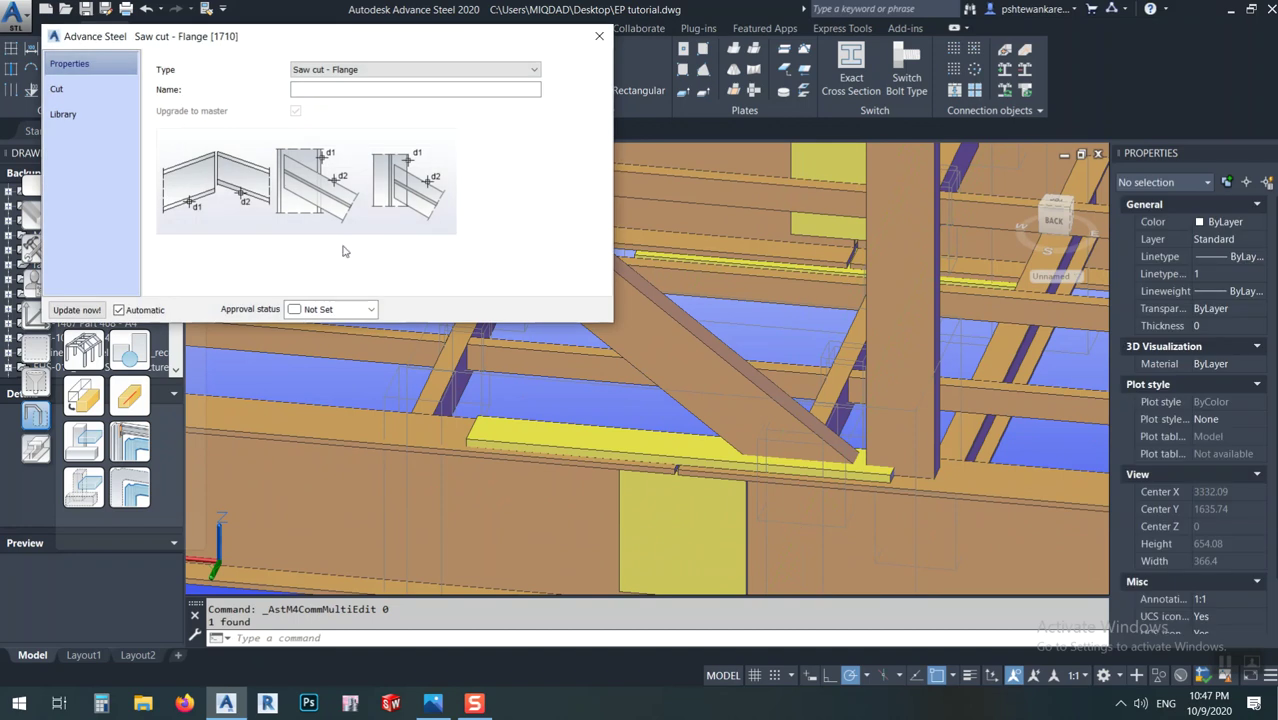
{"action": "left_click", "coordinate": [93, 96]}
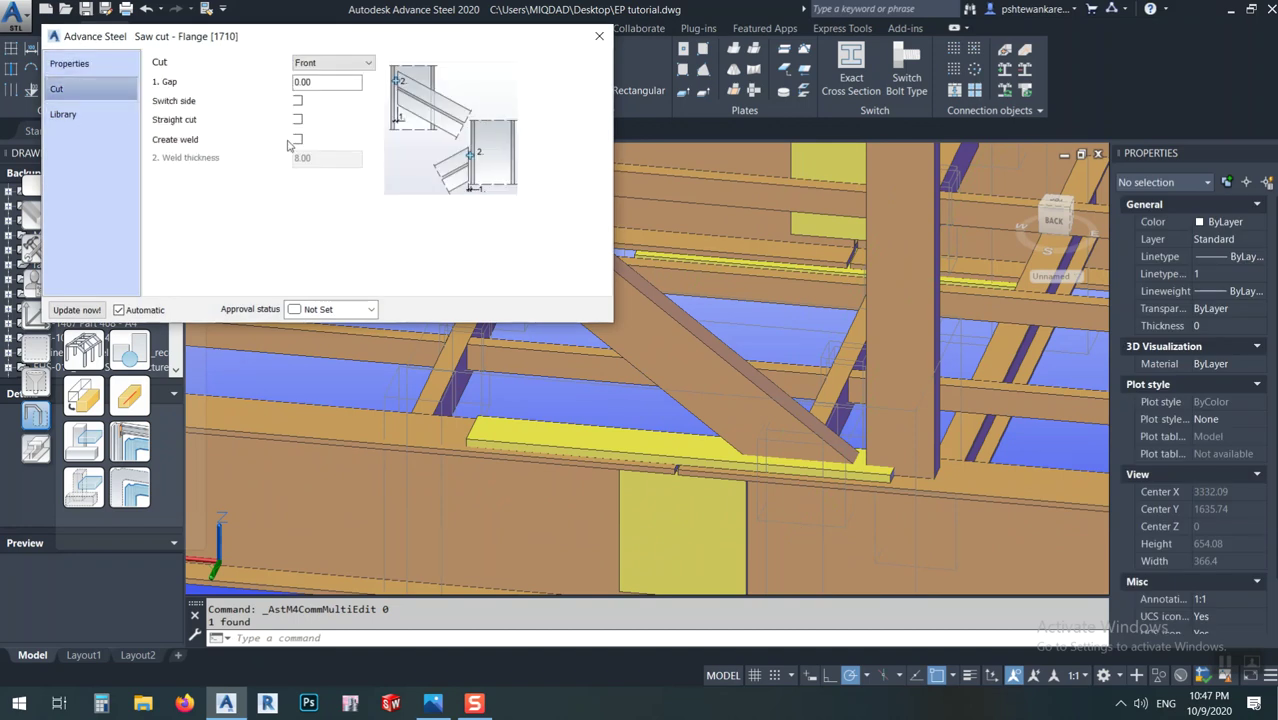
{"action": "left_click", "coordinate": [599, 36]}
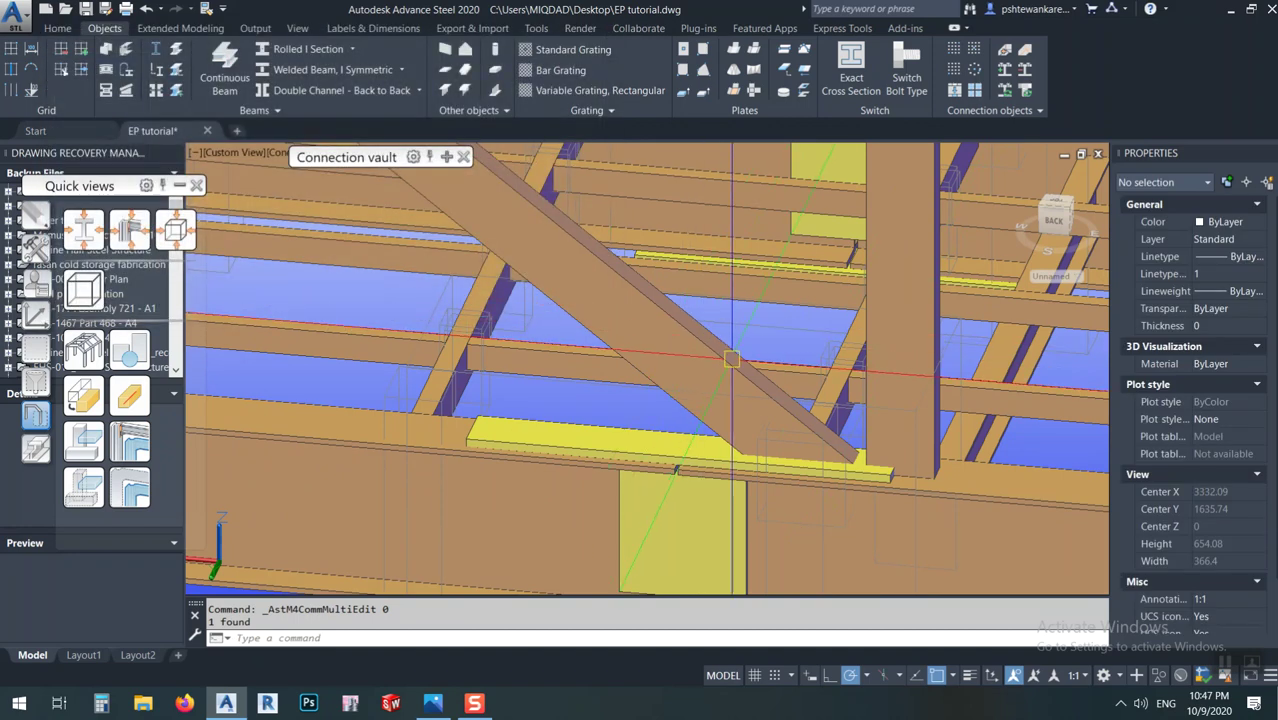
Examine the whole truss bridge and the beams along its lower chord around the splices
{"action": "scroll", "coordinate": [732, 372], "scroll_direction": "down", "scroll_amount": 6}
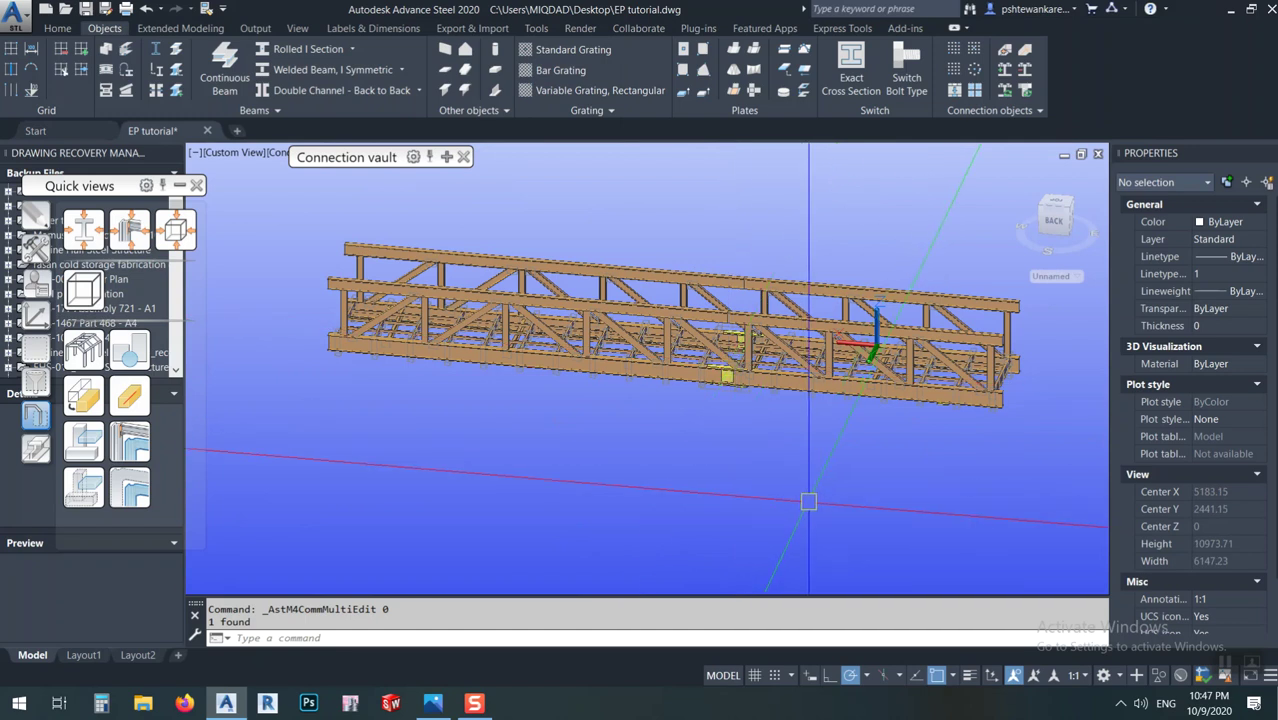
{"action": "key", "text": "Escape"}
{"action": "middle_click_drag", "start_coordinate": [914, 414], "coordinate": [819, 502], "text": "shift"}
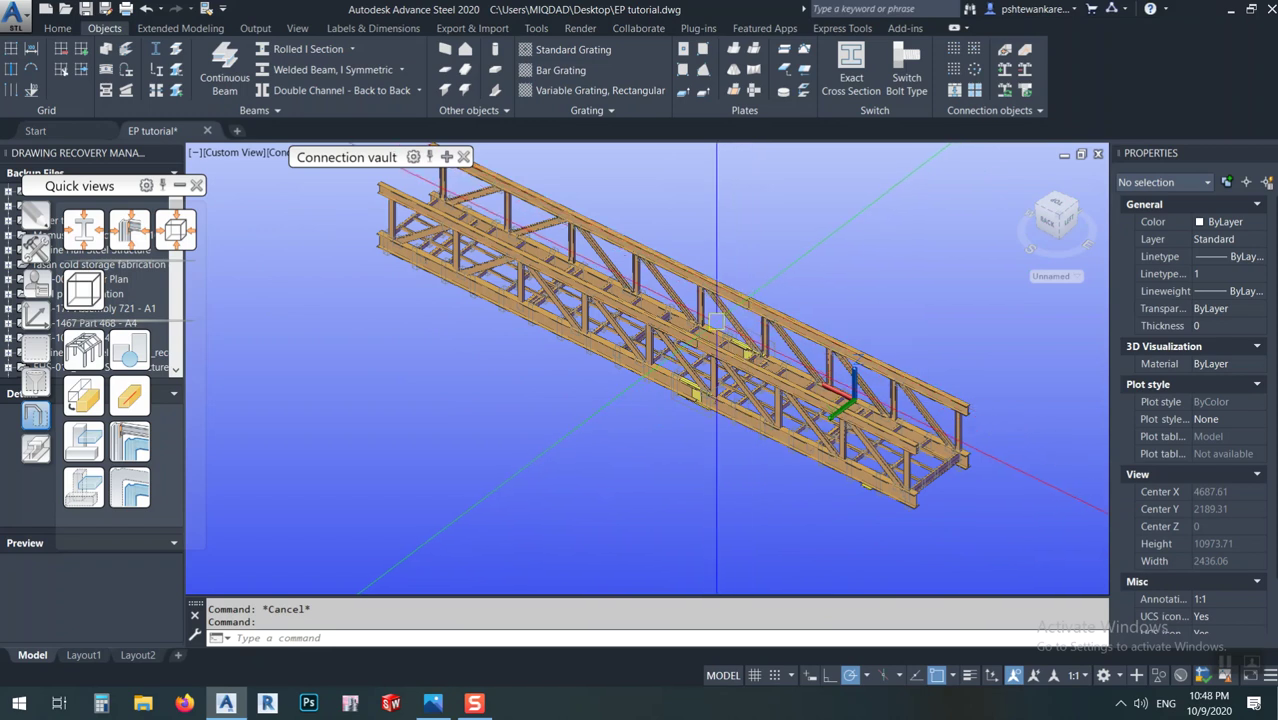
{"action": "mouse_move", "coordinate": [715, 320]}
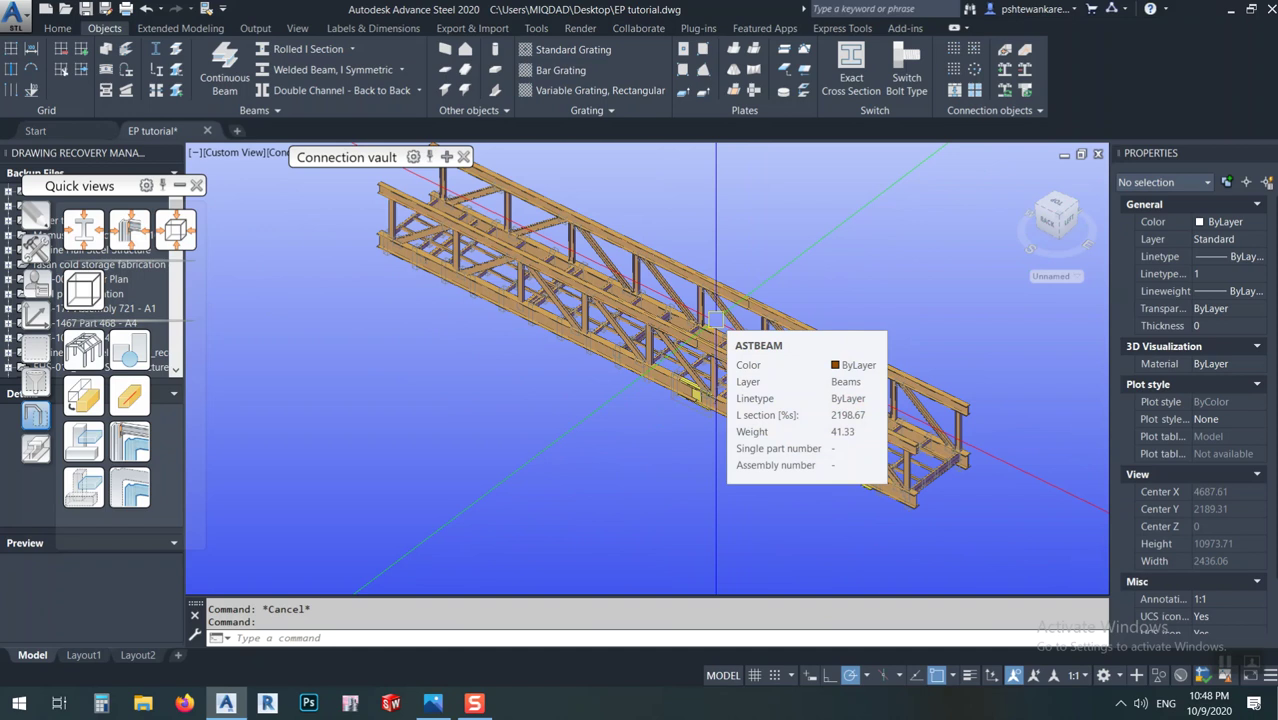
{"action": "scroll", "coordinate": [668, 355], "scroll_direction": "up", "scroll_amount": 3}
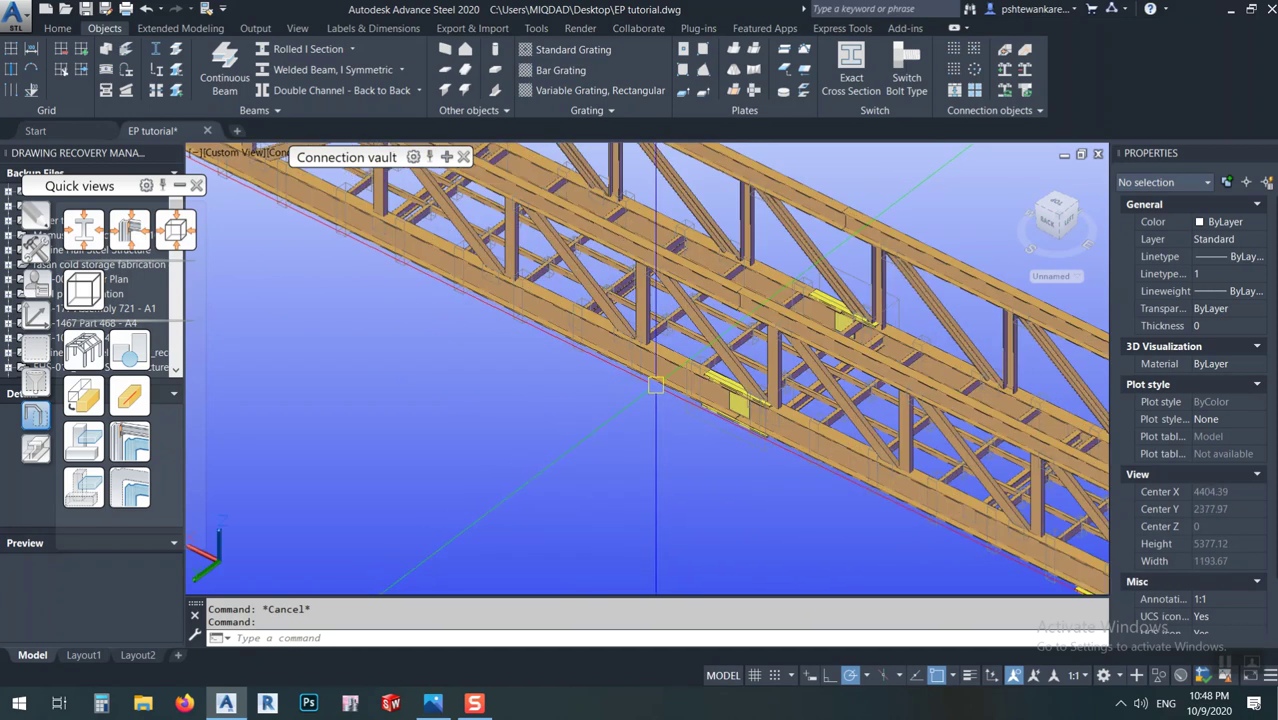
{"action": "scroll", "coordinate": [668, 355], "scroll_direction": "up", "scroll_amount": 3}
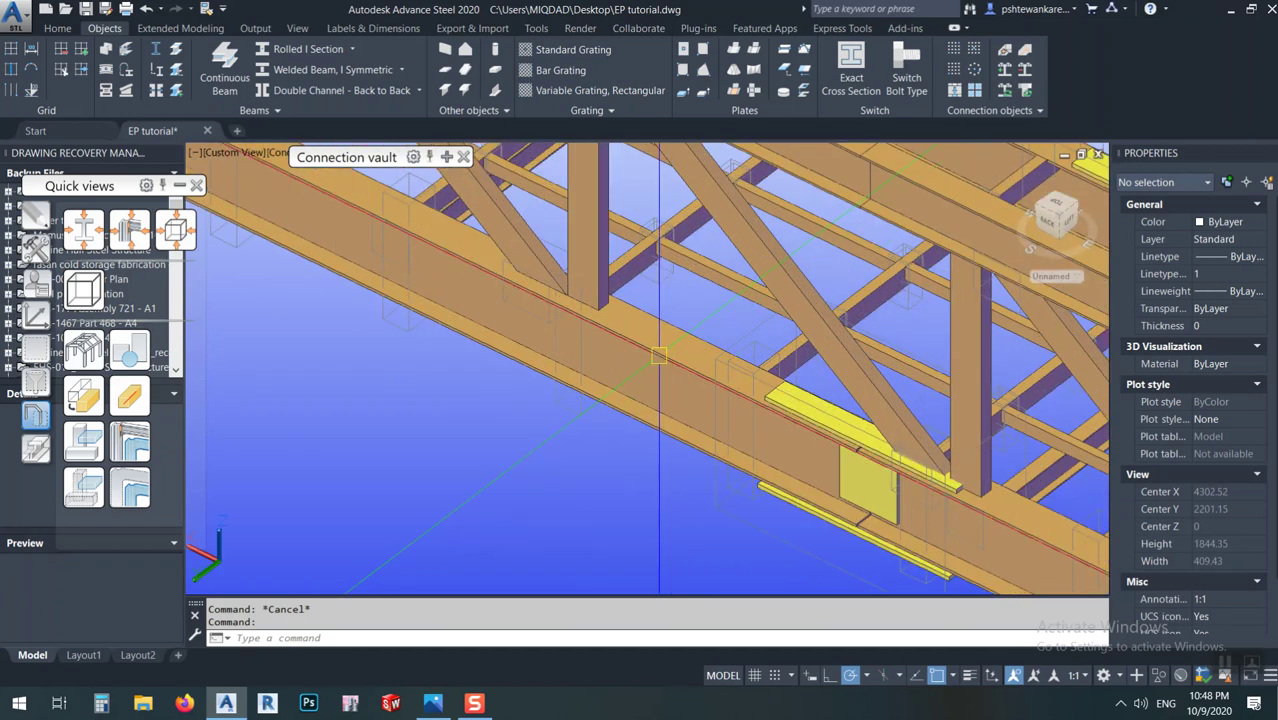
{"action": "scroll", "coordinate": [766, 467], "scroll_direction": "down", "scroll_amount": 4}
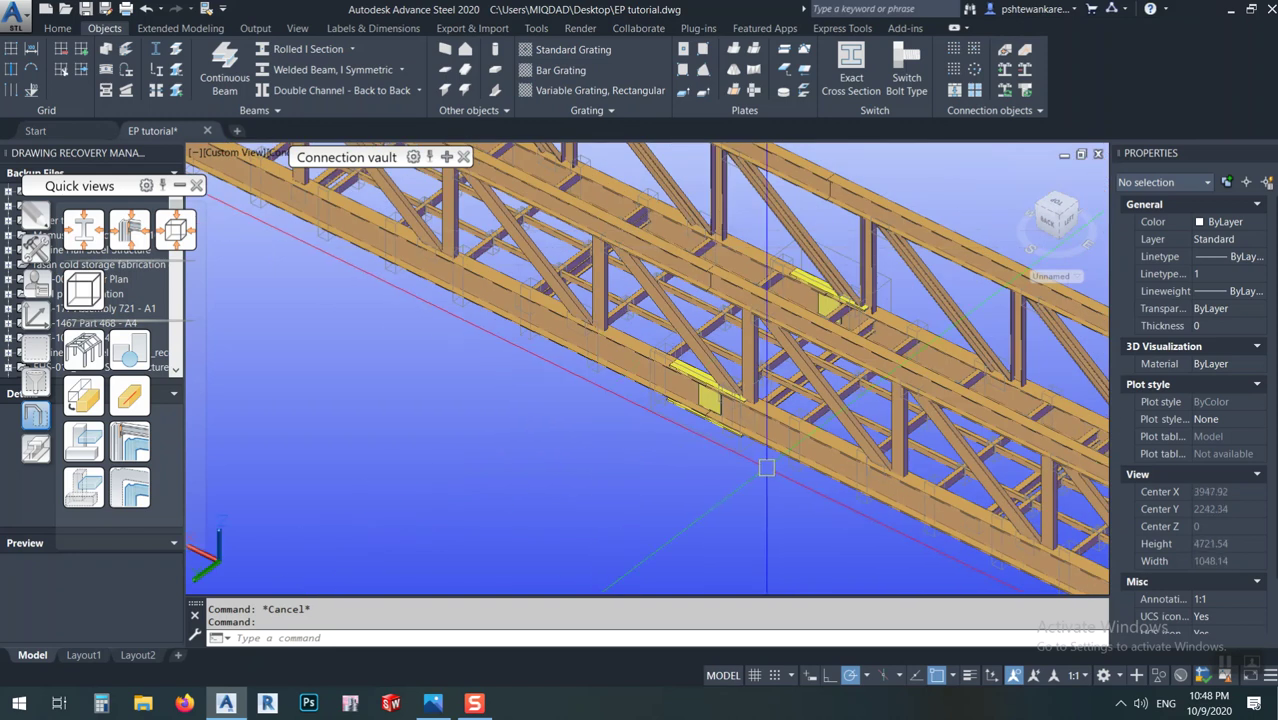
{"action": "scroll", "coordinate": [766, 467], "scroll_direction": "down", "scroll_amount": 4}
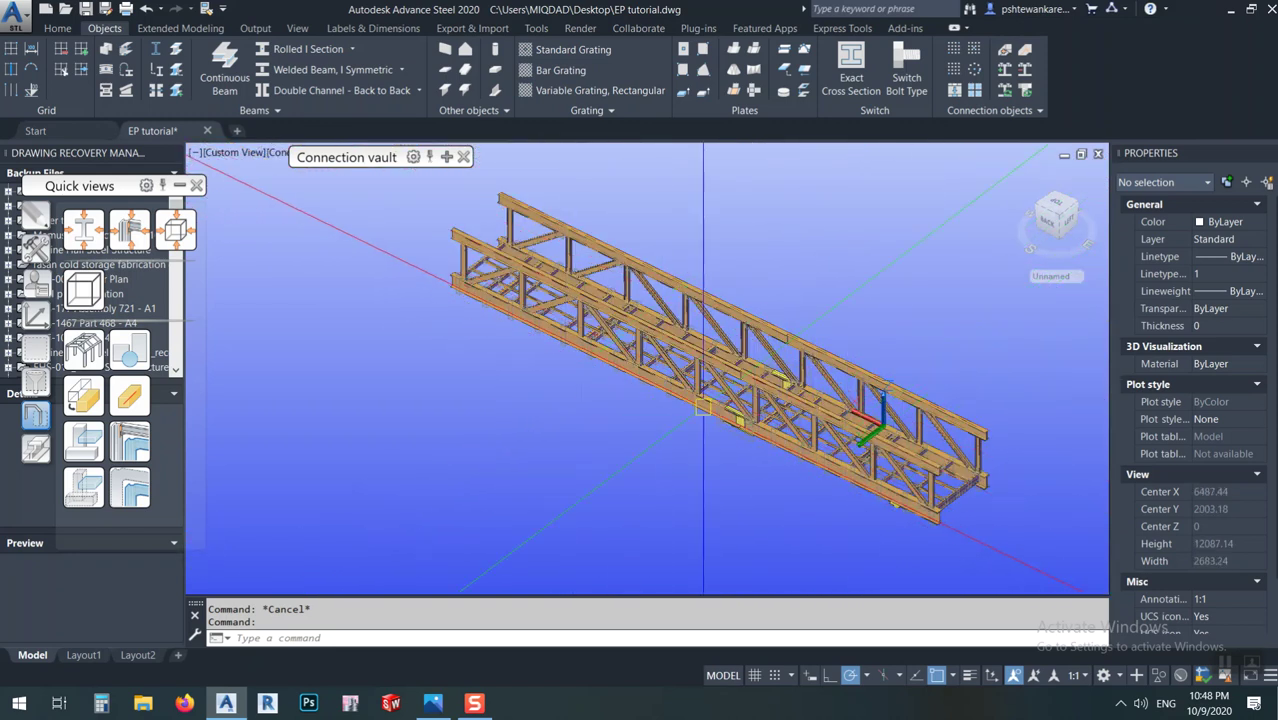
{"action": "mouse_move", "coordinate": [703, 407]}
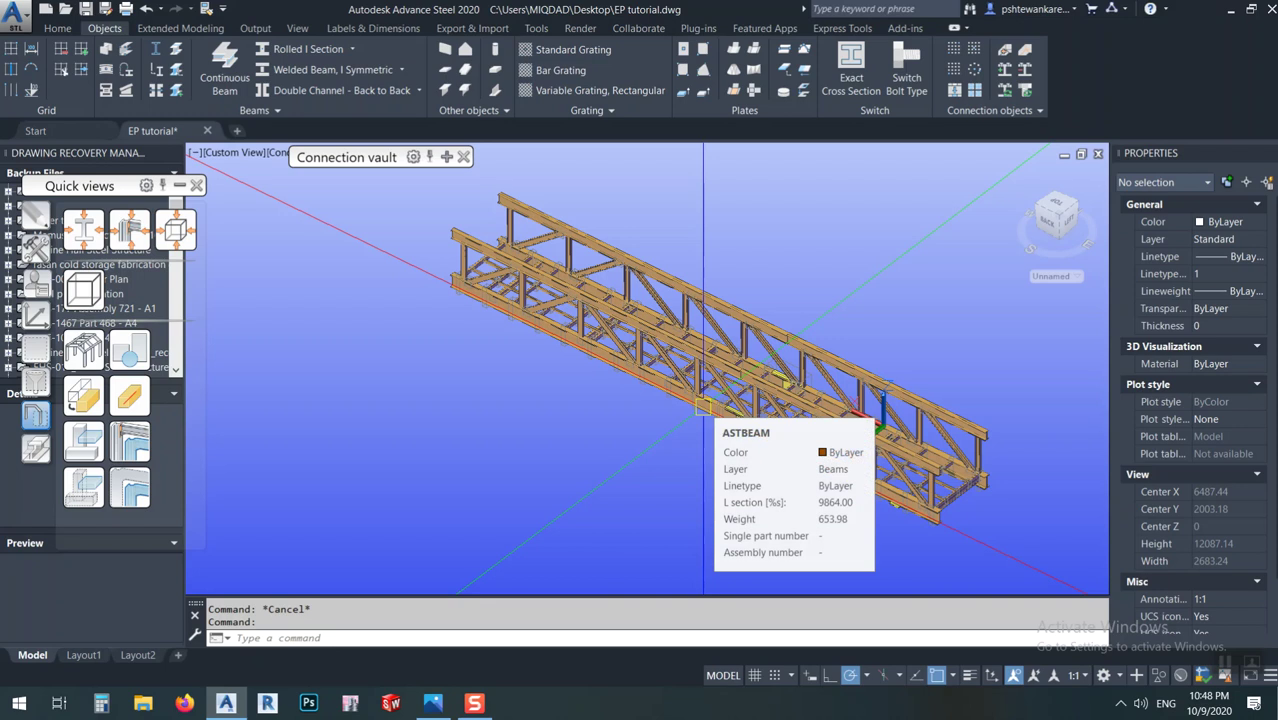
{"action": "scroll", "coordinate": [705, 407], "scroll_direction": "up", "scroll_amount": 3}
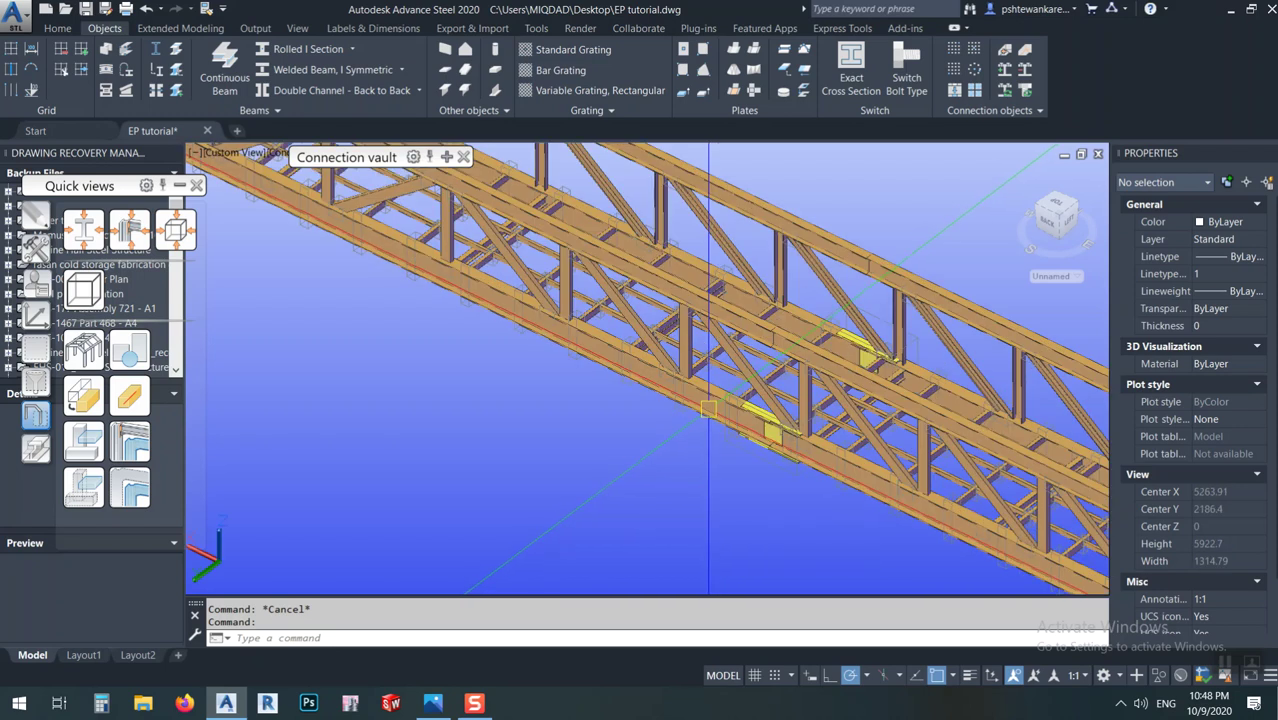
Move the Connection vault palette off the edge of the model view and close it
{"action": "left_click_drag", "start_coordinate": [334, 166], "coordinate": [283, 350]}
{"action": "left_click", "coordinate": [410, 342]}
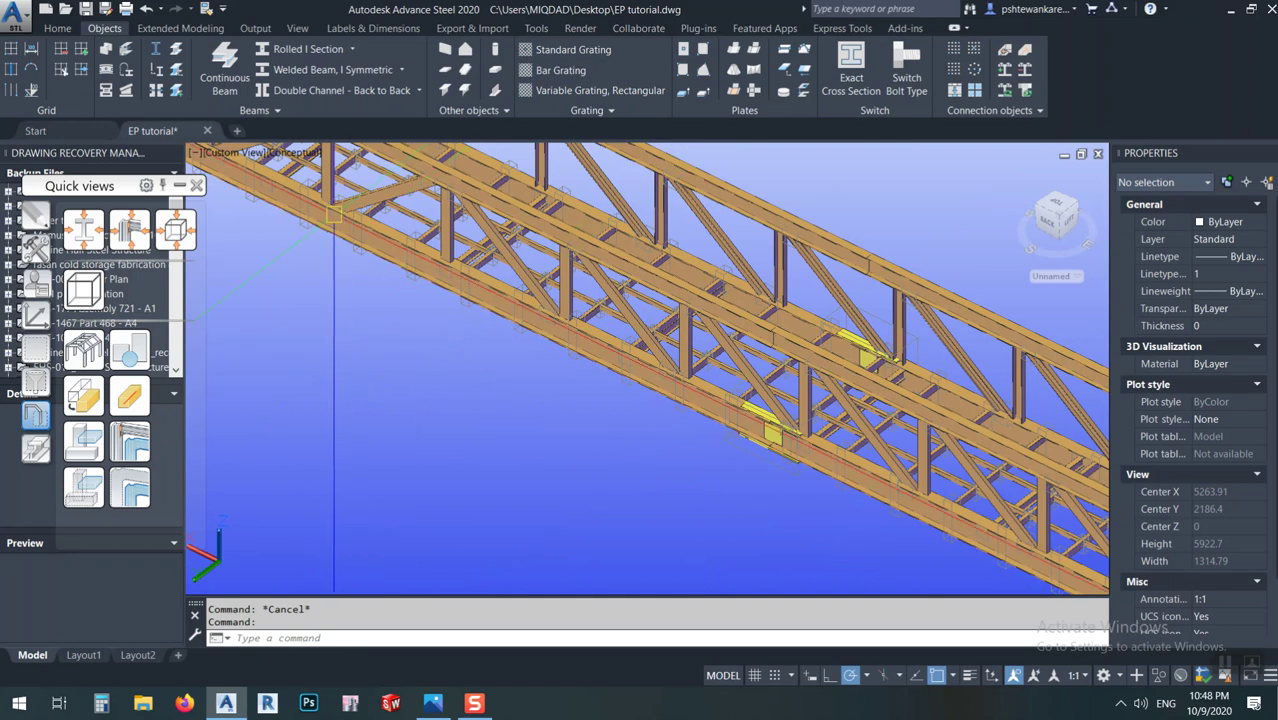
Switch the model view to the 2D Wireframe visual style and clear all marked objects from the bridge
{"action": "left_click", "coordinate": [297, 159]}
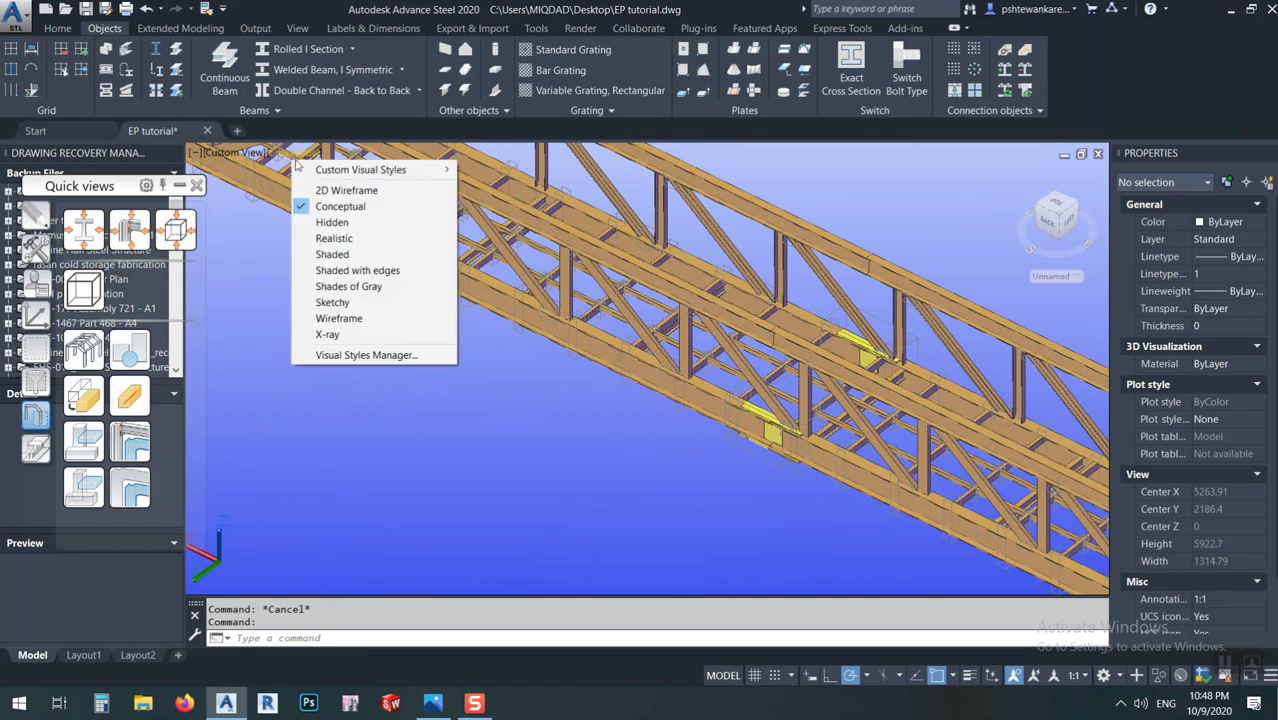
{"action": "left_click", "coordinate": [323, 192]}
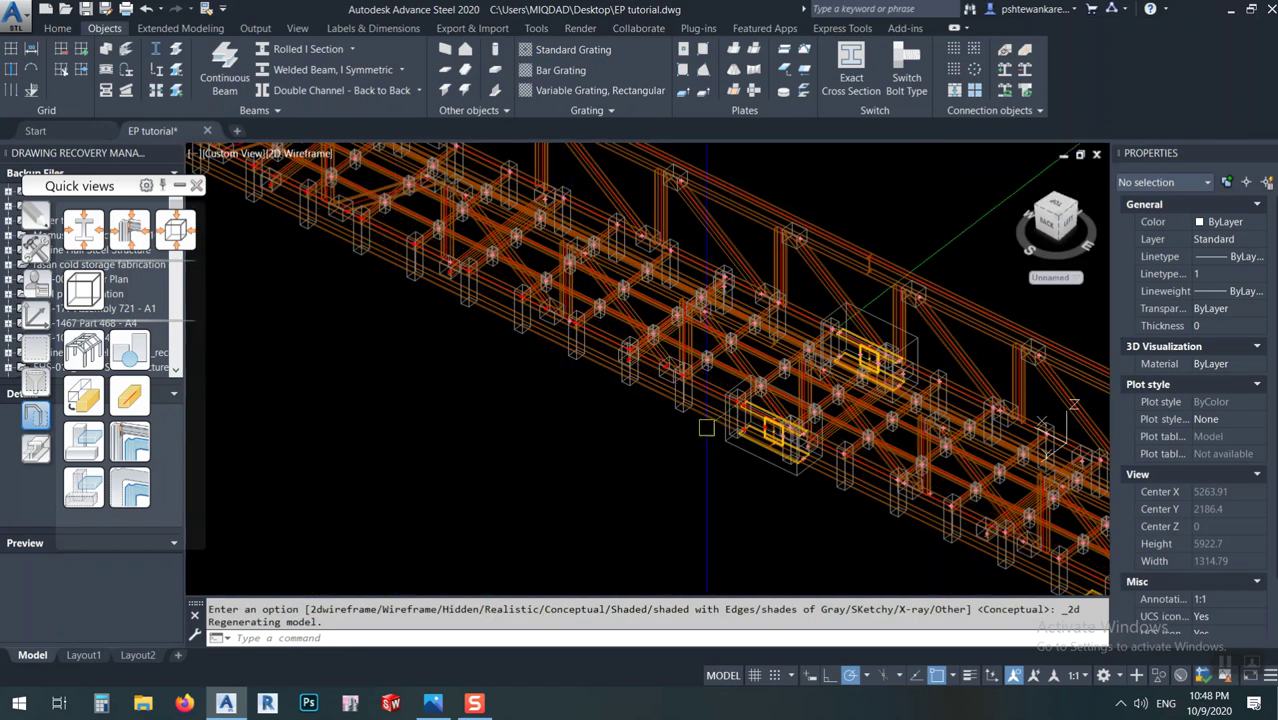
{"action": "left_click", "coordinate": [36, 346]}
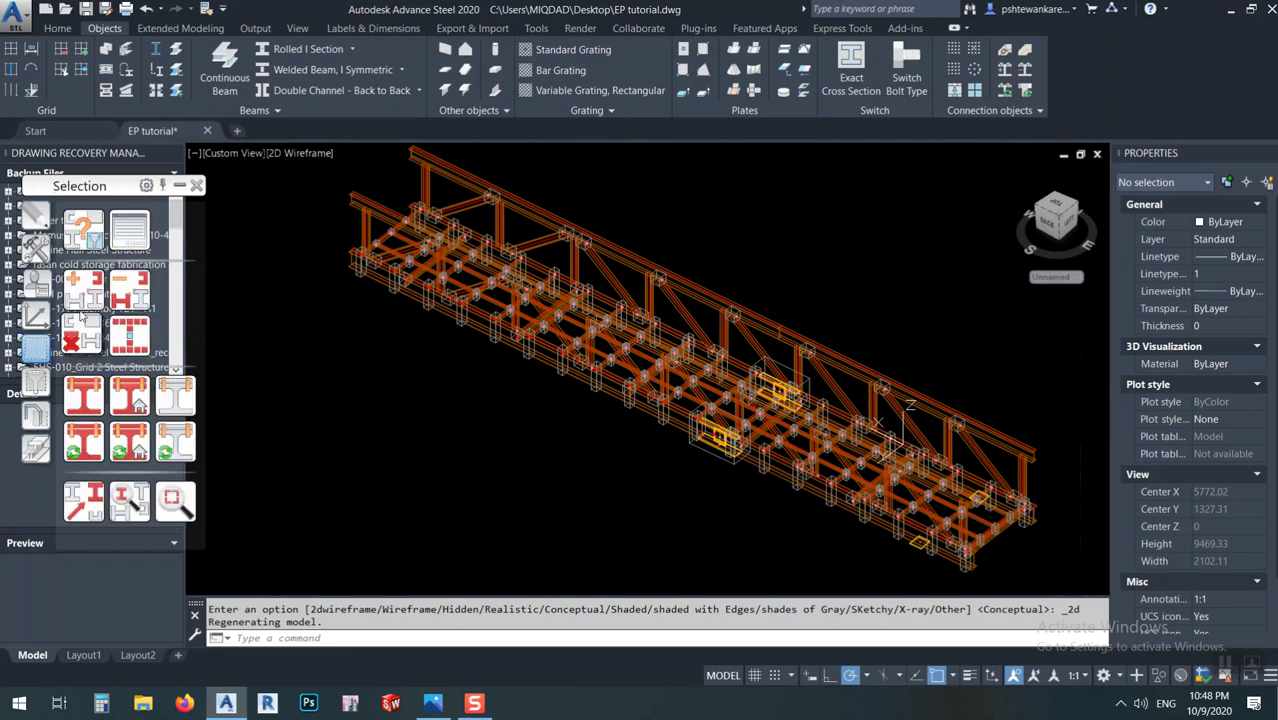
{"action": "left_click", "coordinate": [78, 340]}
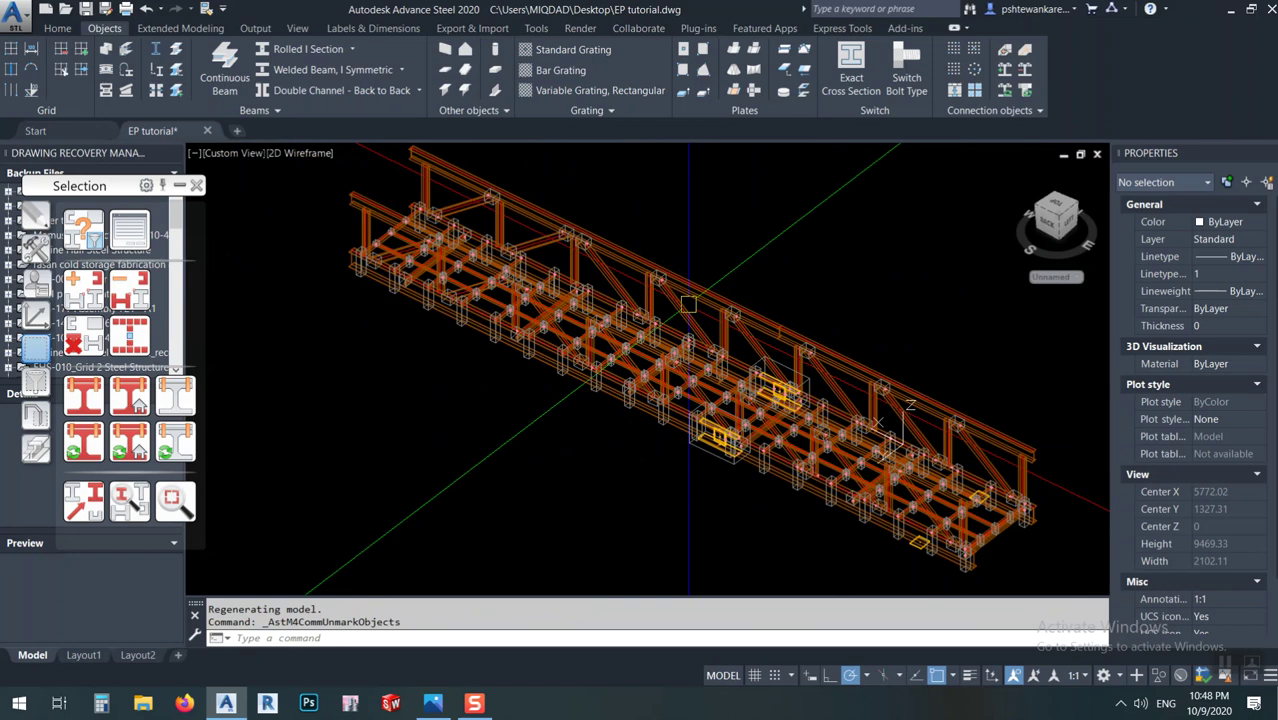
Select the IPE270 beam in the far truss's upper chord and mark all objects connected to it
{"action": "scroll", "coordinate": [699, 290], "scroll_direction": "up", "scroll_amount": 4}
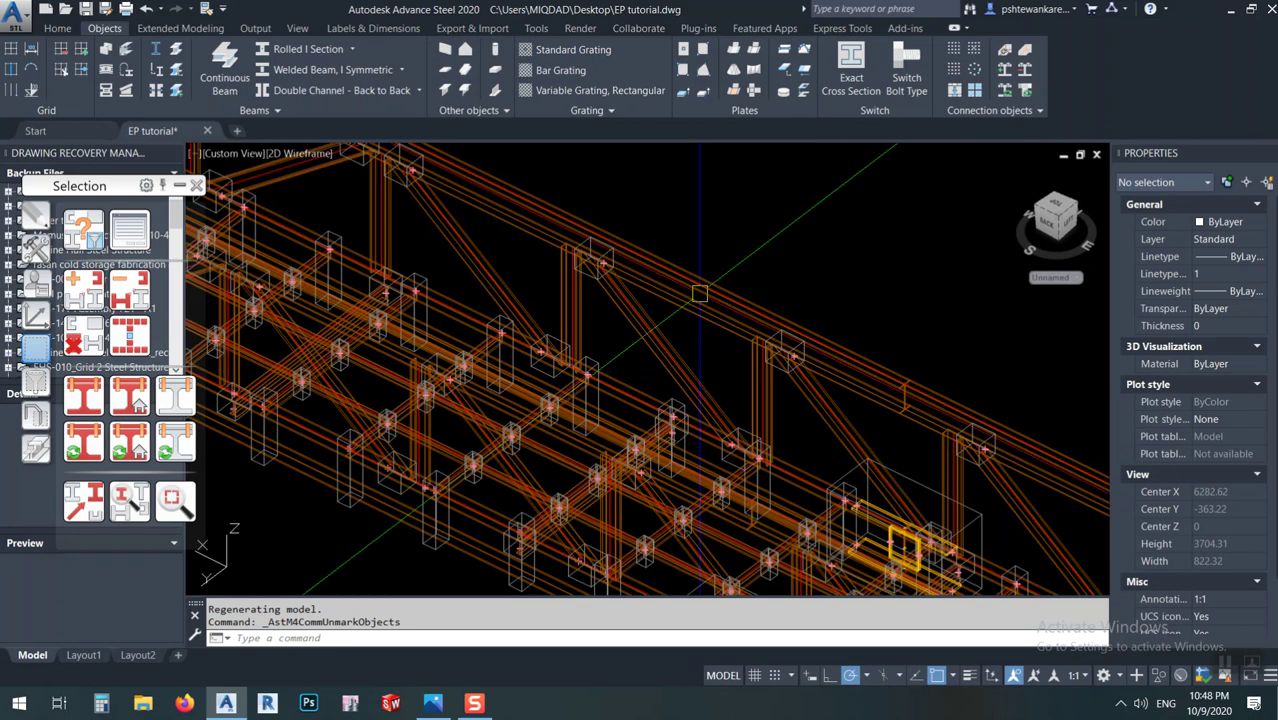
{"action": "scroll", "coordinate": [699, 293], "scroll_direction": "down", "scroll_amount": 5}
{"action": "middle_click_drag", "start_coordinate": [699, 432], "coordinate": [775, 512], "text": "shift"}
{"action": "scroll", "coordinate": [699, 290], "scroll_direction": "up", "scroll_amount": 4}
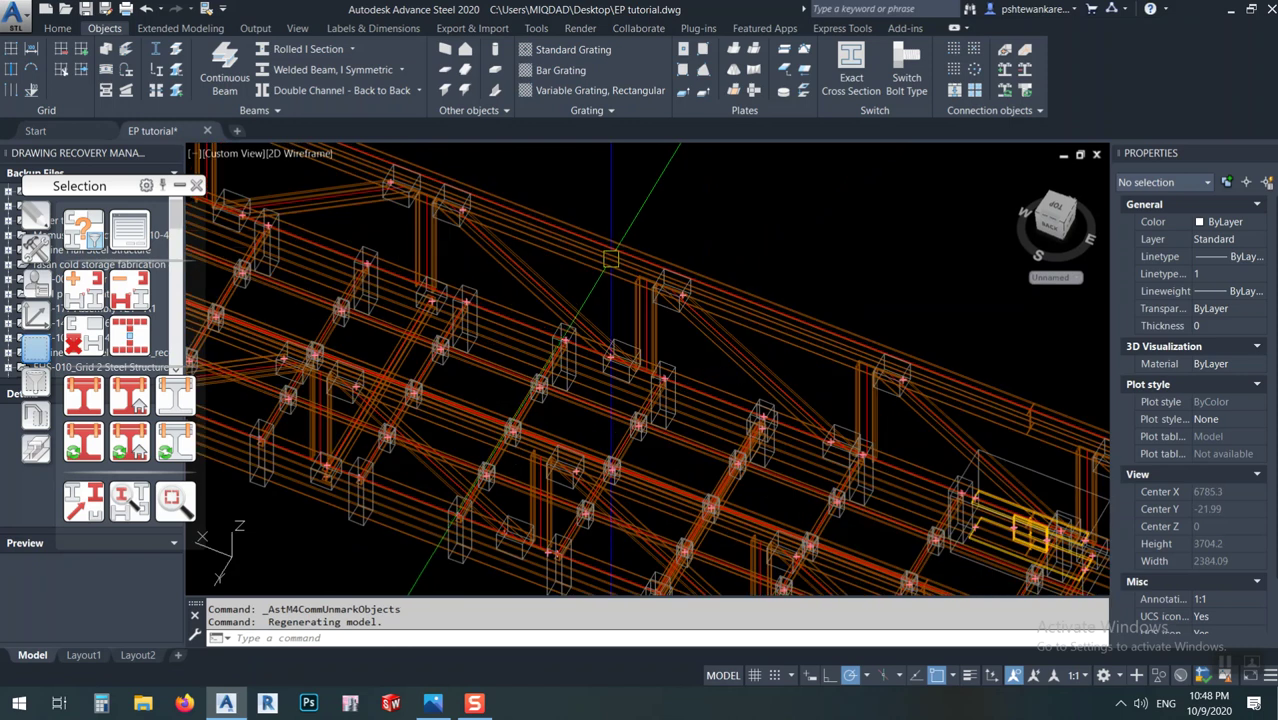
{"action": "left_click", "coordinate": [699, 288]}
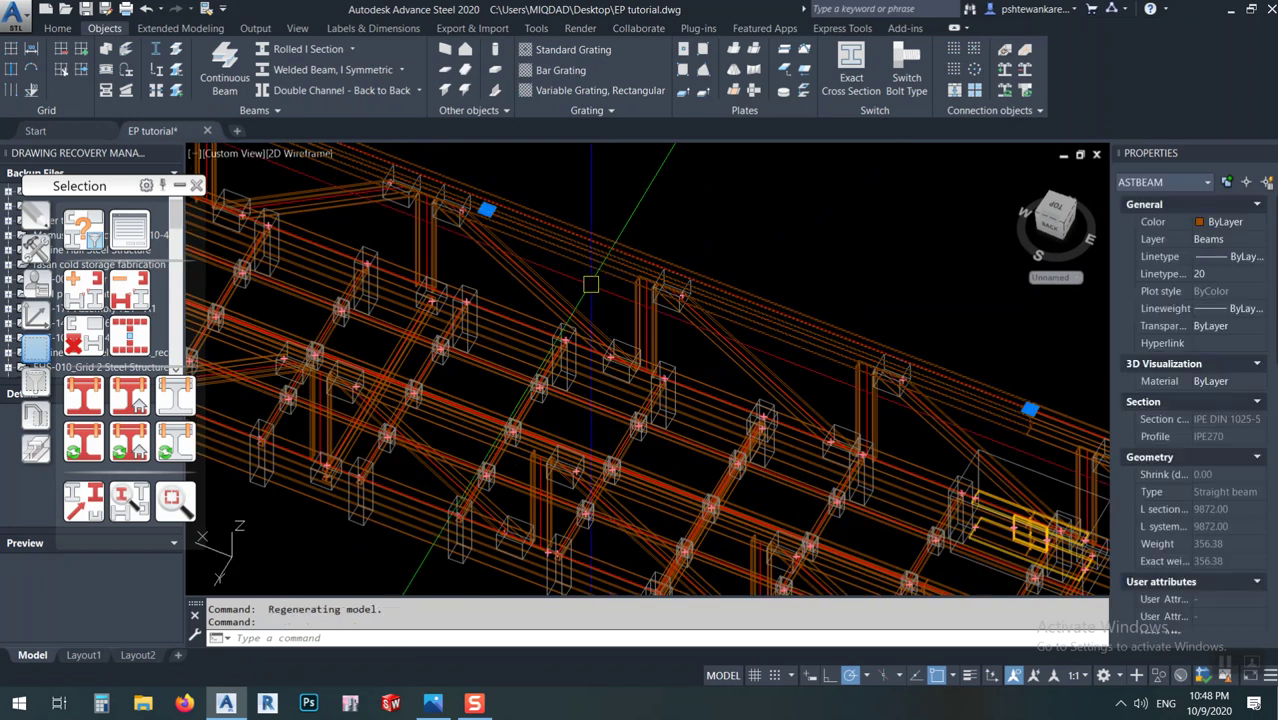
{"action": "left_click", "coordinate": [90, 397]}
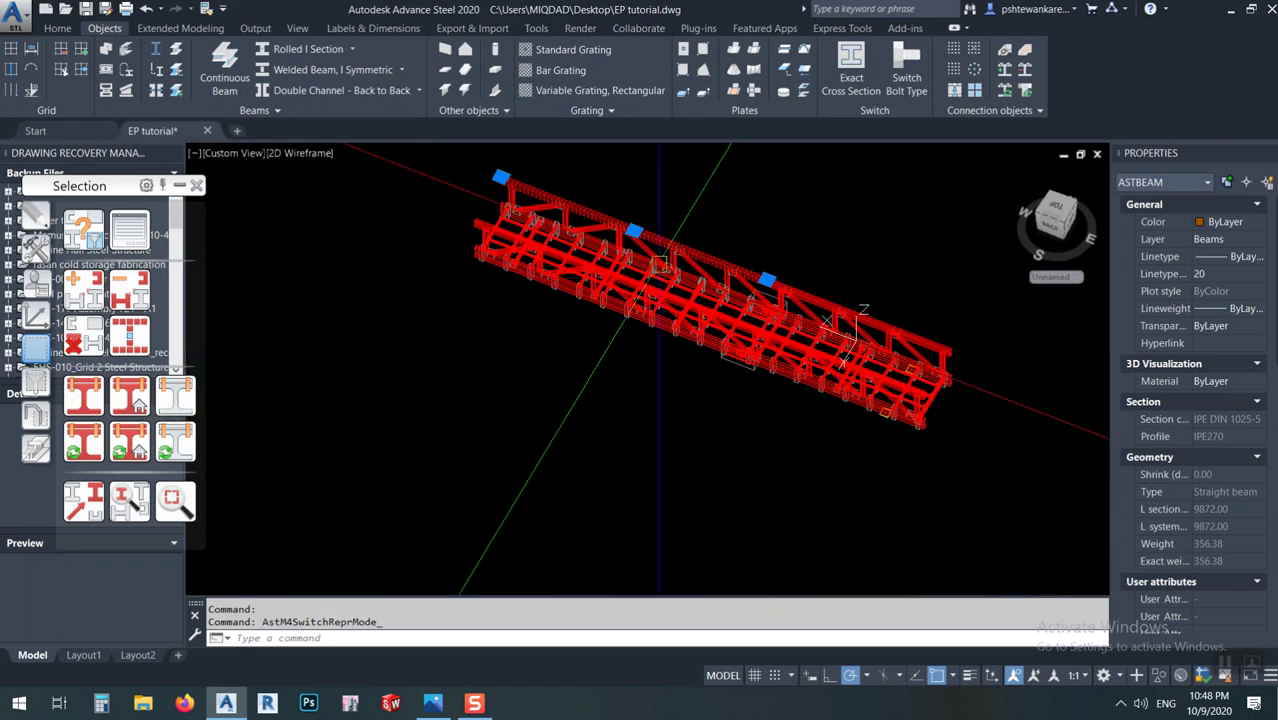
Examine the marked members around the bridge end and the lower chord splices, and clear the marked objects
{"action": "scroll", "coordinate": [826, 320], "scroll_direction": "up", "scroll_amount": 5}
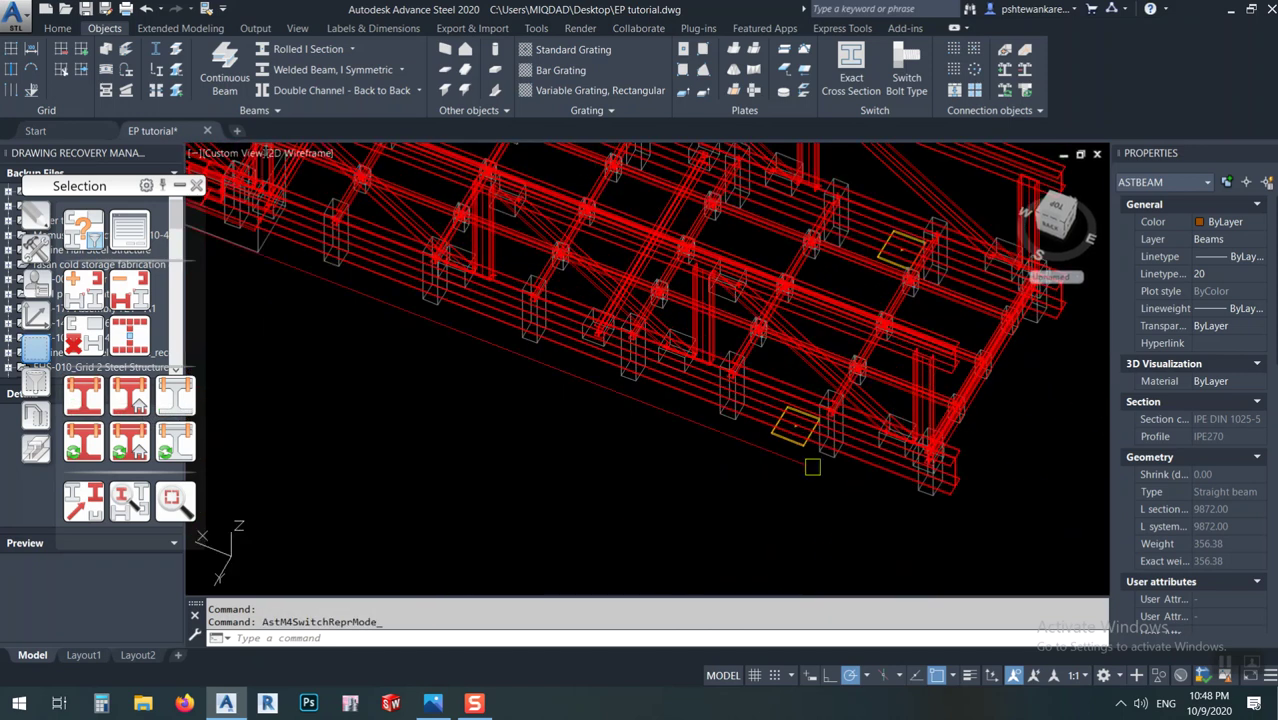
{"action": "scroll", "coordinate": [820, 458], "scroll_direction": "up", "scroll_amount": 3}
{"action": "scroll", "coordinate": [633, 326], "scroll_direction": "up", "scroll_amount": 4}
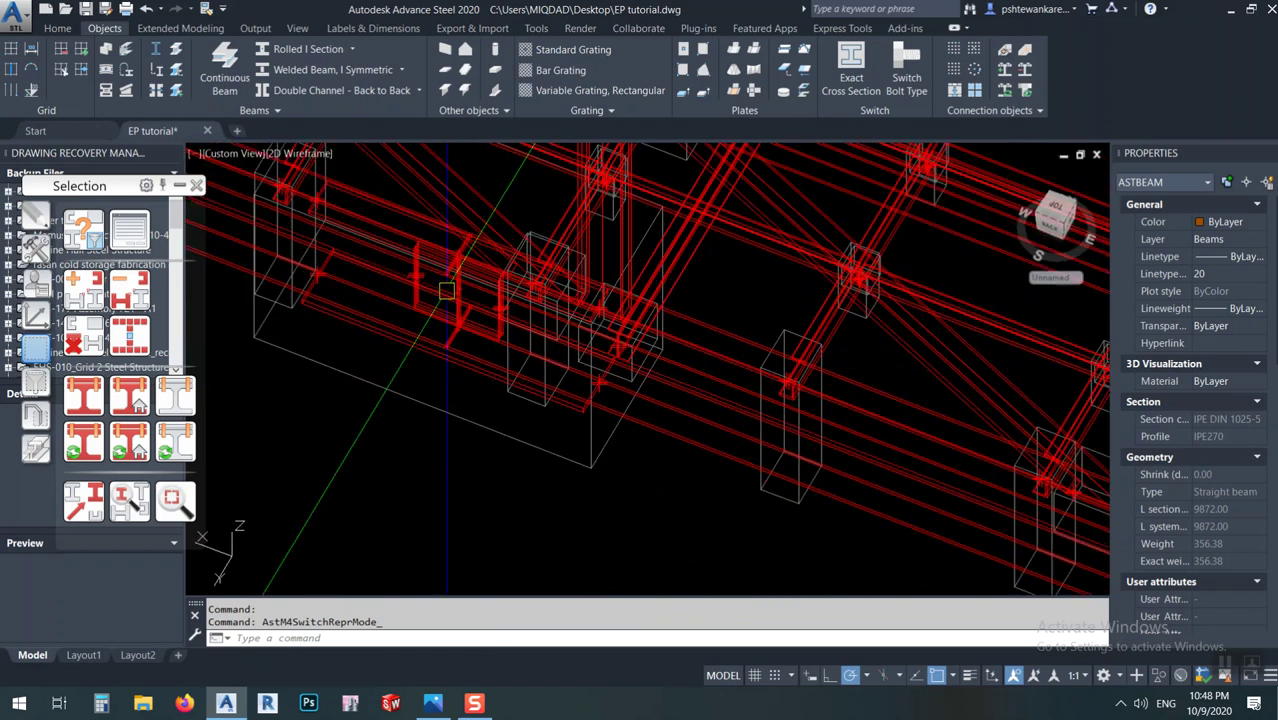
{"action": "scroll", "coordinate": [633, 326], "scroll_direction": "down", "scroll_amount": 5}
{"action": "scroll", "coordinate": [419, 362], "scroll_direction": "down", "scroll_amount": 3}
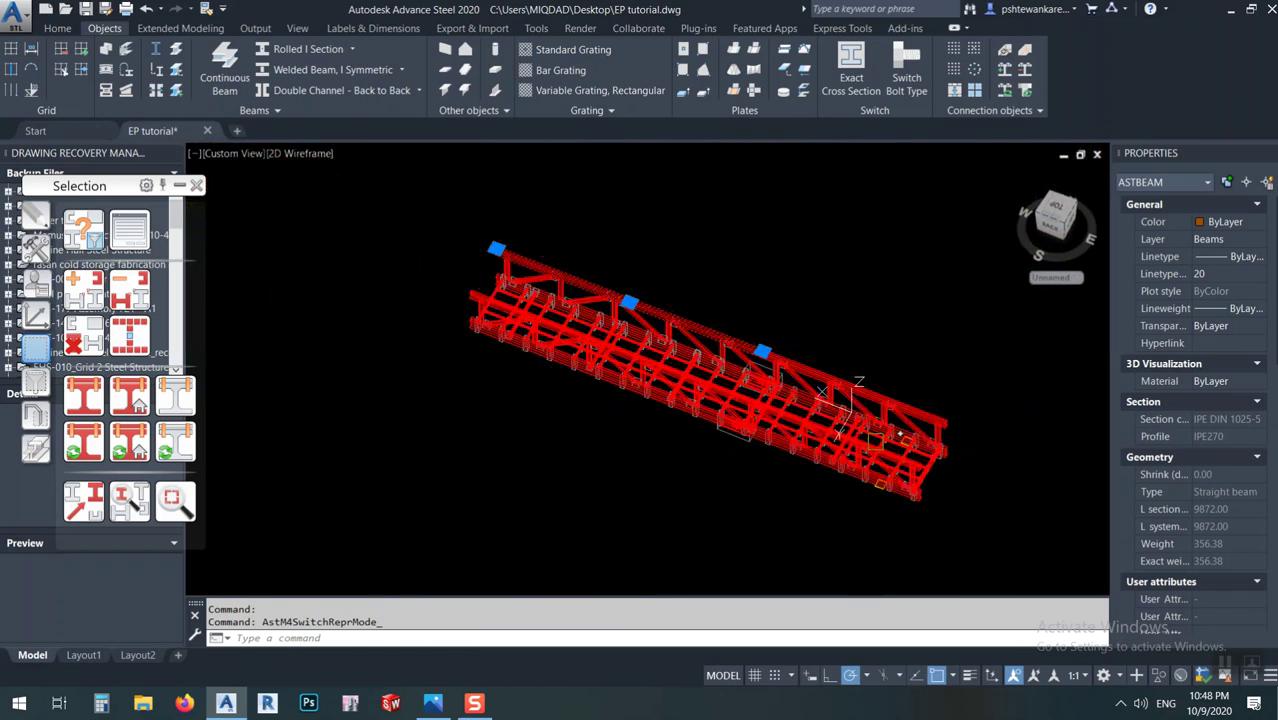
{"action": "scroll", "coordinate": [922, 418], "scroll_direction": "up", "scroll_amount": 6}
{"action": "scroll", "coordinate": [920, 414], "scroll_direction": "down", "scroll_amount": 5}
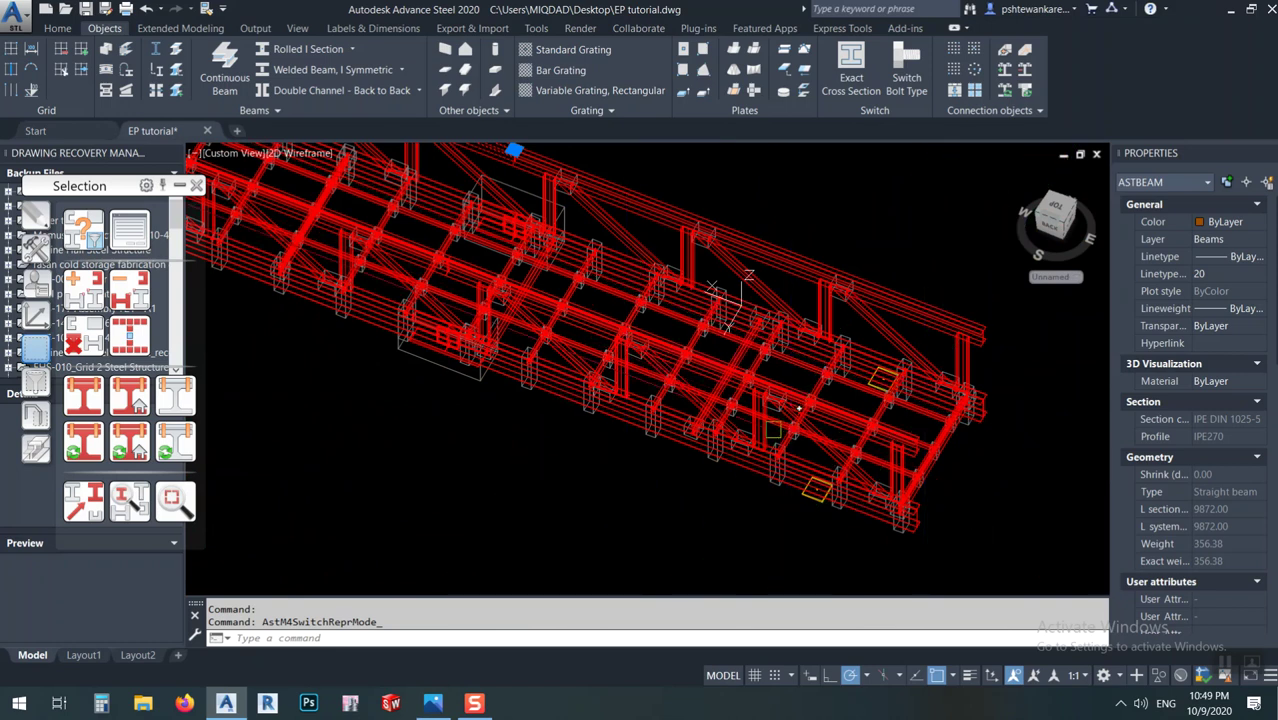
{"action": "left_click", "coordinate": [84, 340]}
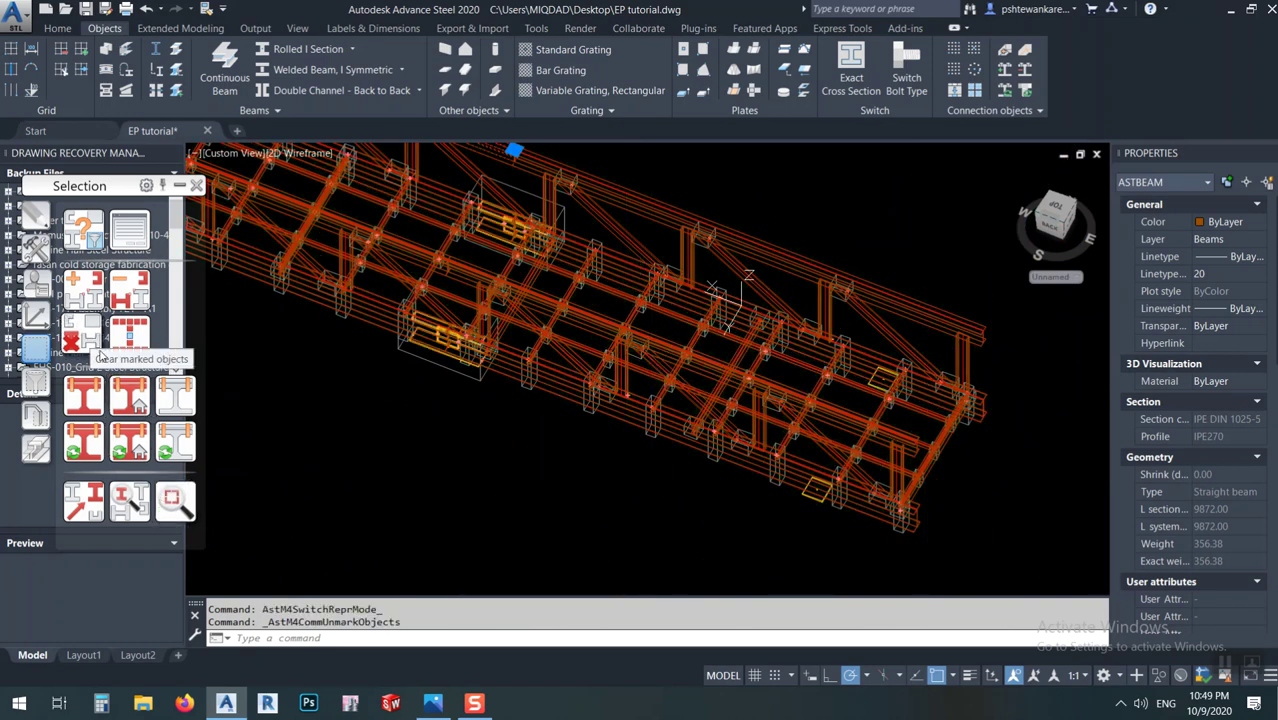
Mark the objects shop-connected to the selected upper chord beam, examine the lower chord splice plates, and clear the marks
{"action": "scroll", "coordinate": [528, 390], "scroll_direction": "up", "scroll_amount": 3}
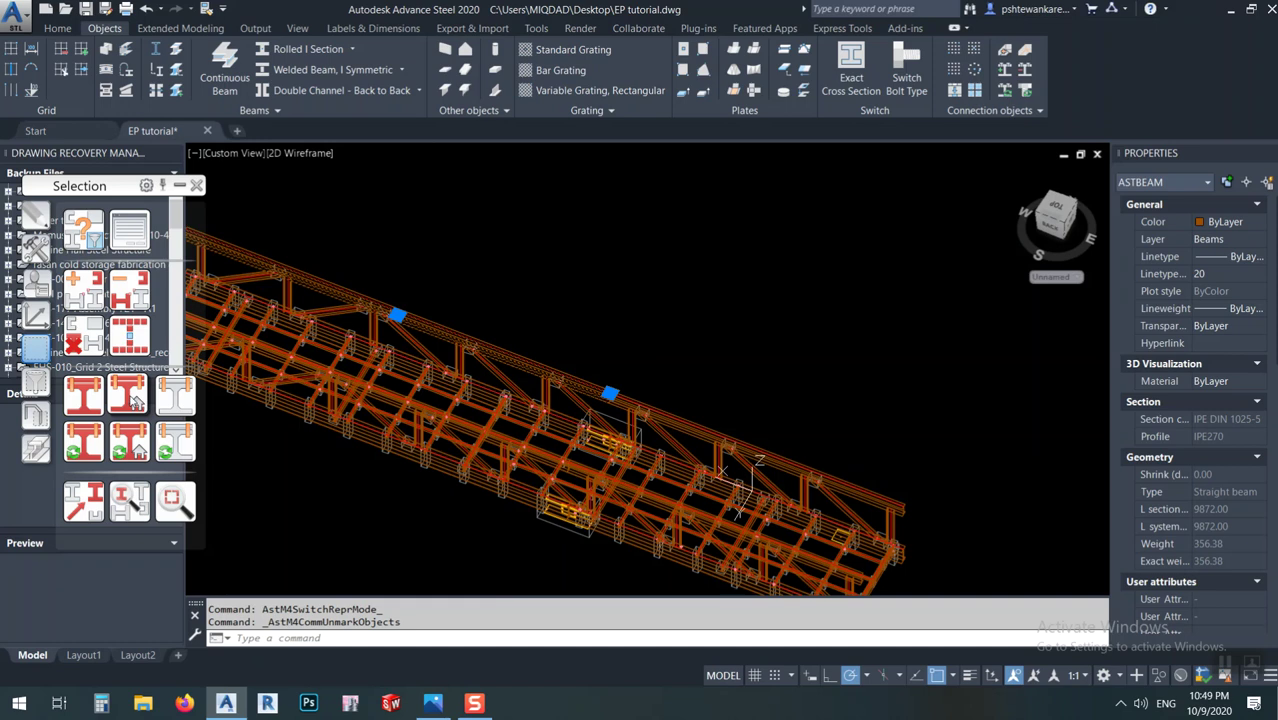
{"action": "left_click", "coordinate": [133, 398]}
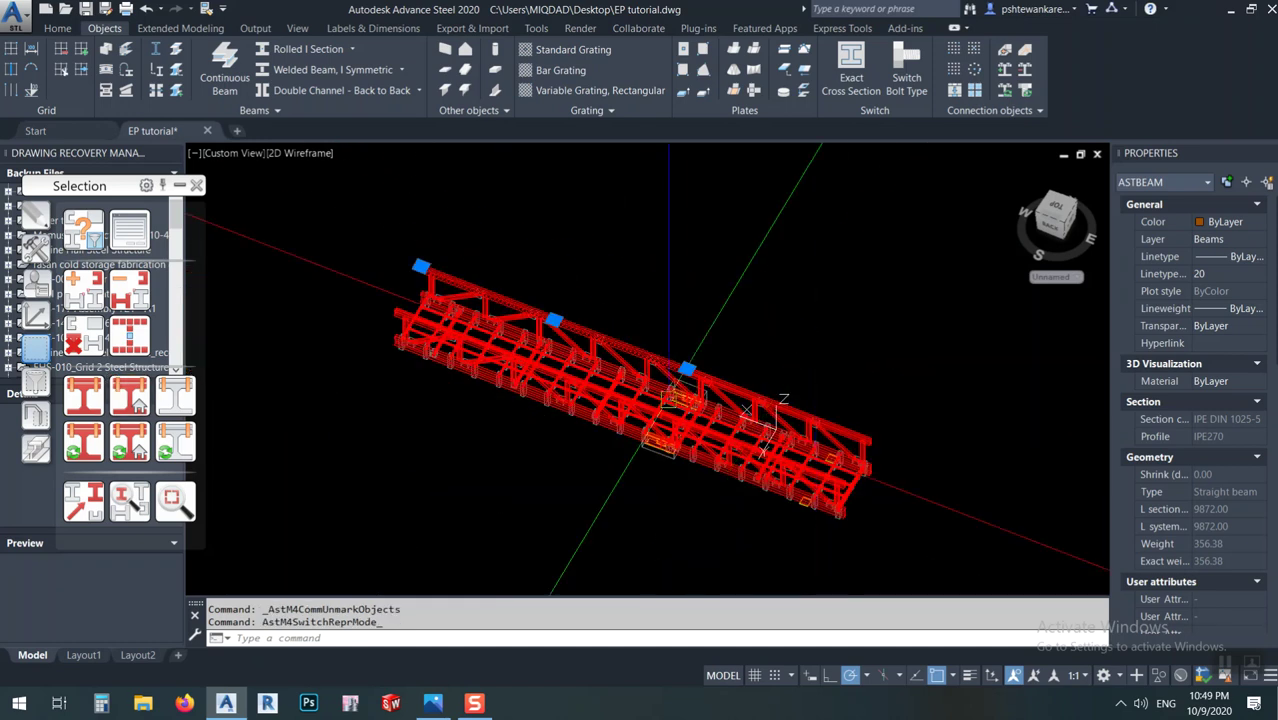
{"action": "scroll", "coordinate": [691, 418], "scroll_direction": "up", "scroll_amount": 2}
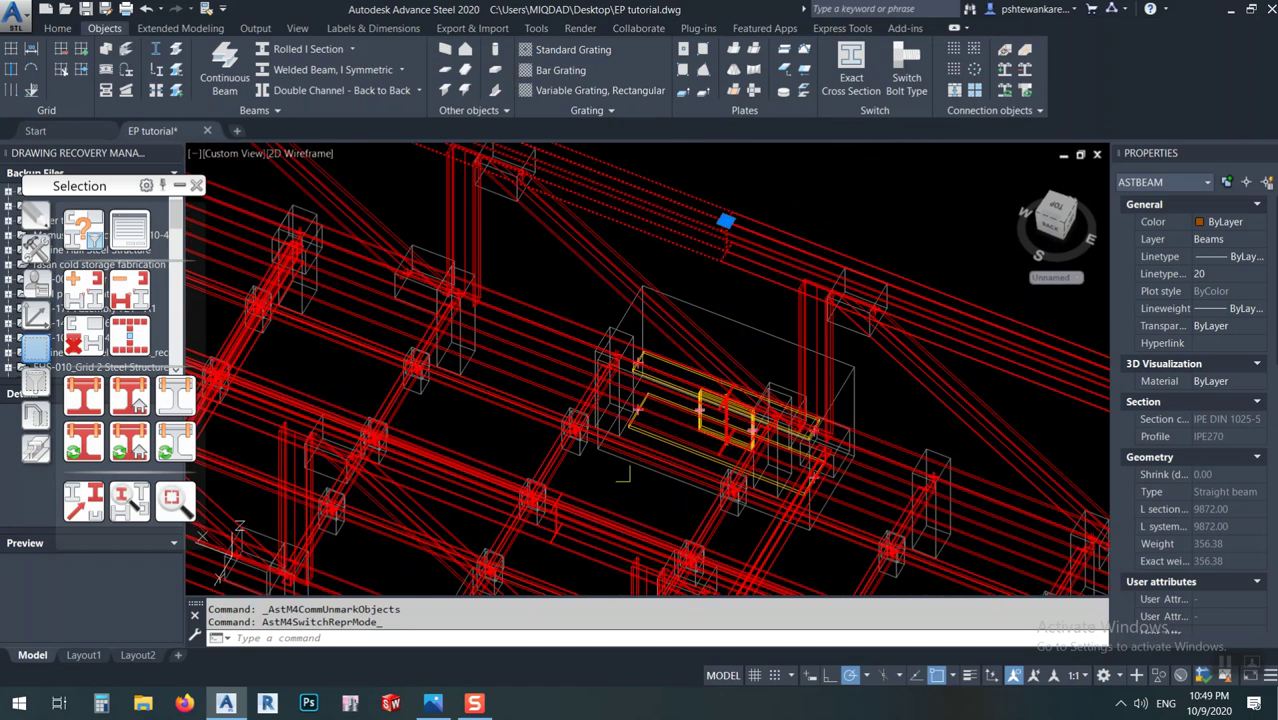
{"action": "scroll", "coordinate": [671, 359], "scroll_direction": "down", "scroll_amount": 2}
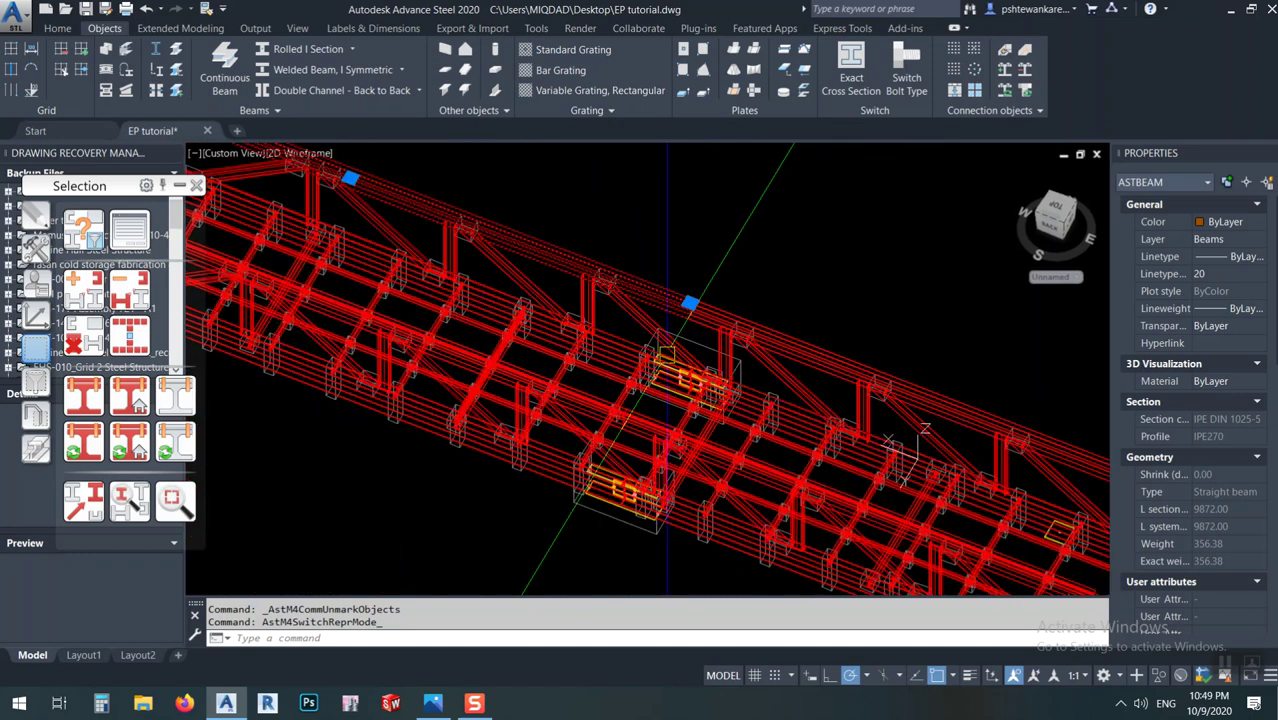
{"action": "scroll", "coordinate": [625, 529], "scroll_direction": "up", "scroll_amount": 2}
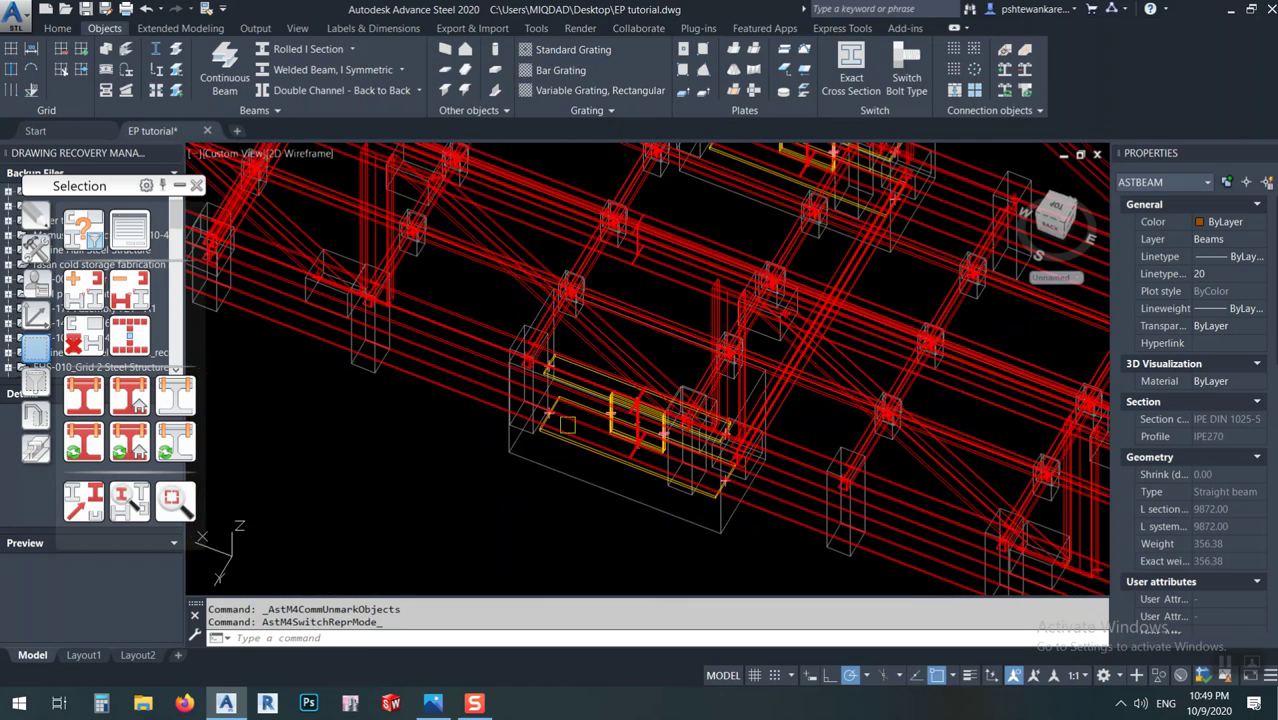
{"action": "scroll", "coordinate": [568, 425], "scroll_direction": "up", "scroll_amount": 1}
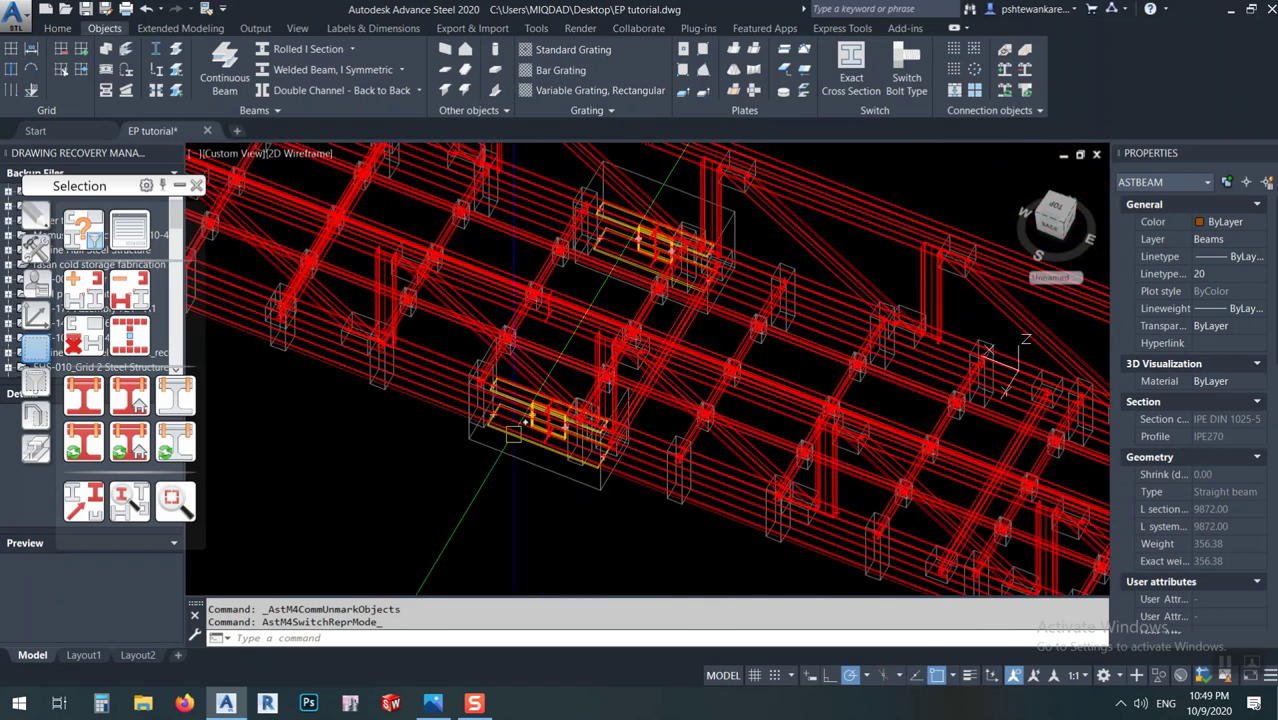
{"action": "scroll", "coordinate": [524, 423], "scroll_direction": "up", "scroll_amount": 4}
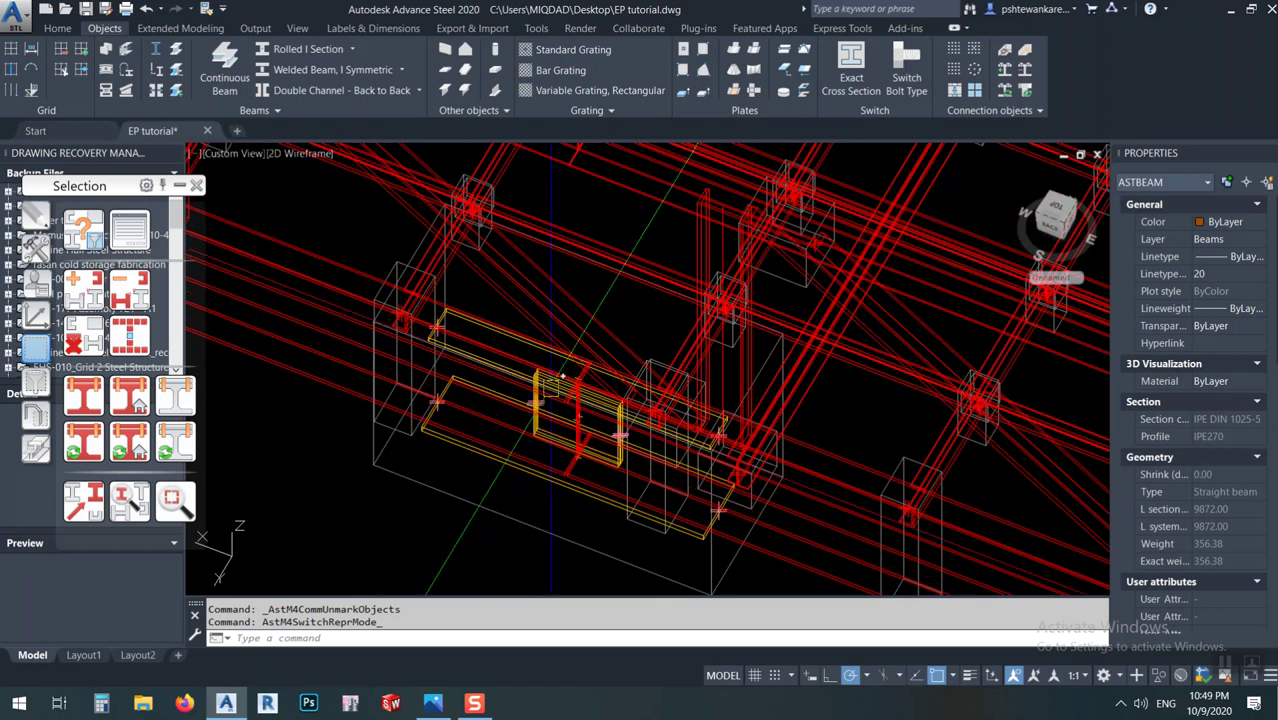
{"action": "scroll", "coordinate": [435, 419], "scroll_direction": "down", "scroll_amount": 4}
{"action": "left_click", "coordinate": [90, 342]}
Mark the bolts and welds attached to the selected upper chord beam and inspect them along the chord
{"action": "scroll", "coordinate": [448, 488], "scroll_direction": "down", "scroll_amount": 4}
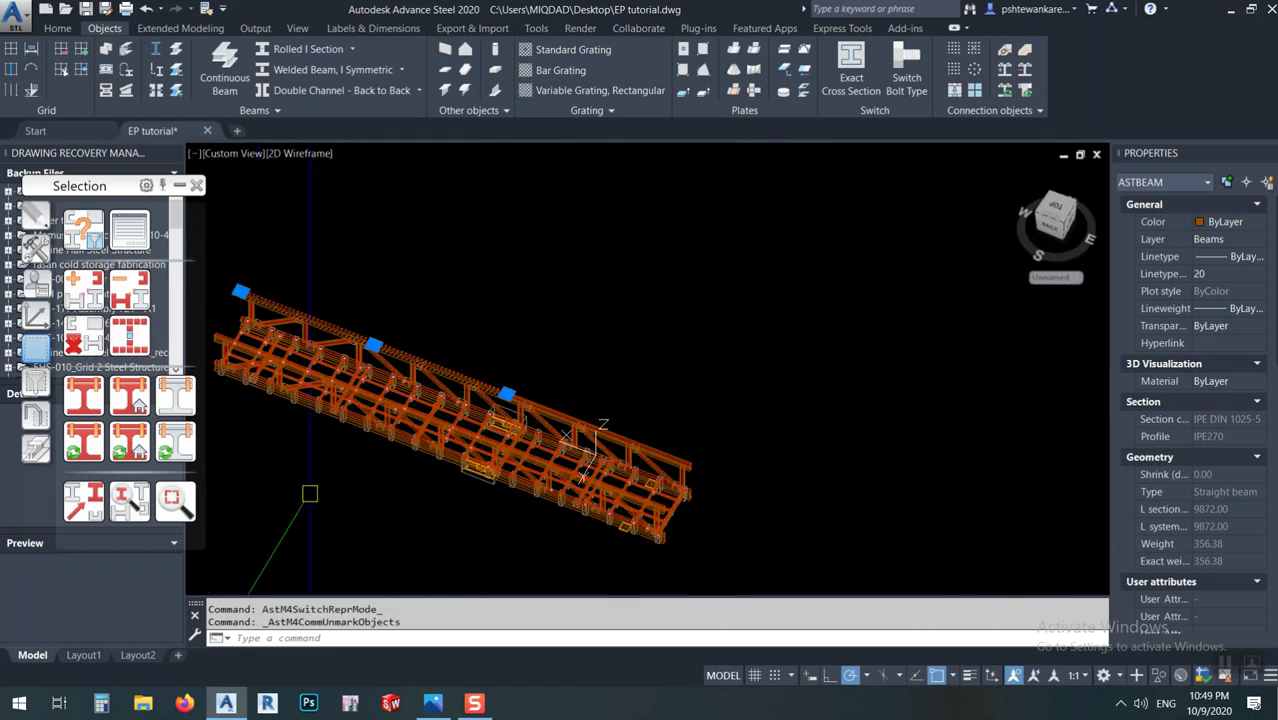
{"action": "scroll", "coordinate": [478, 381], "scroll_direction": "up", "scroll_amount": 4}
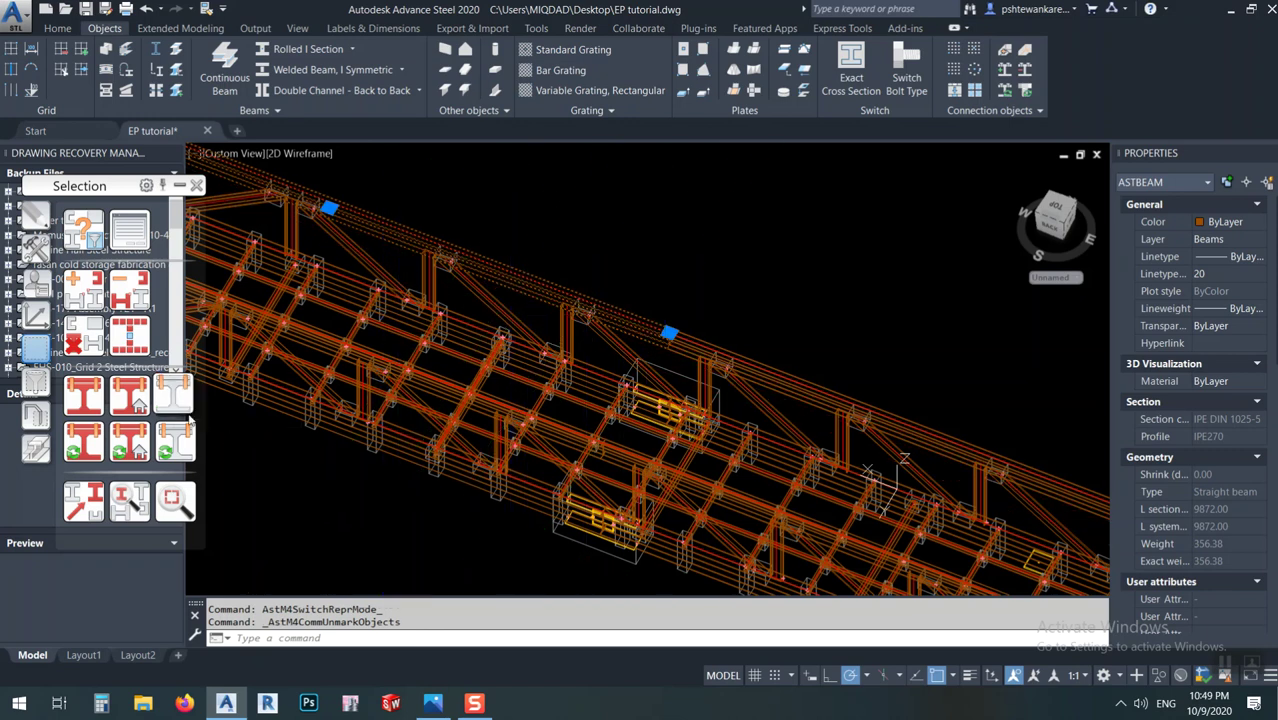
{"action": "left_click", "coordinate": [172, 401]}
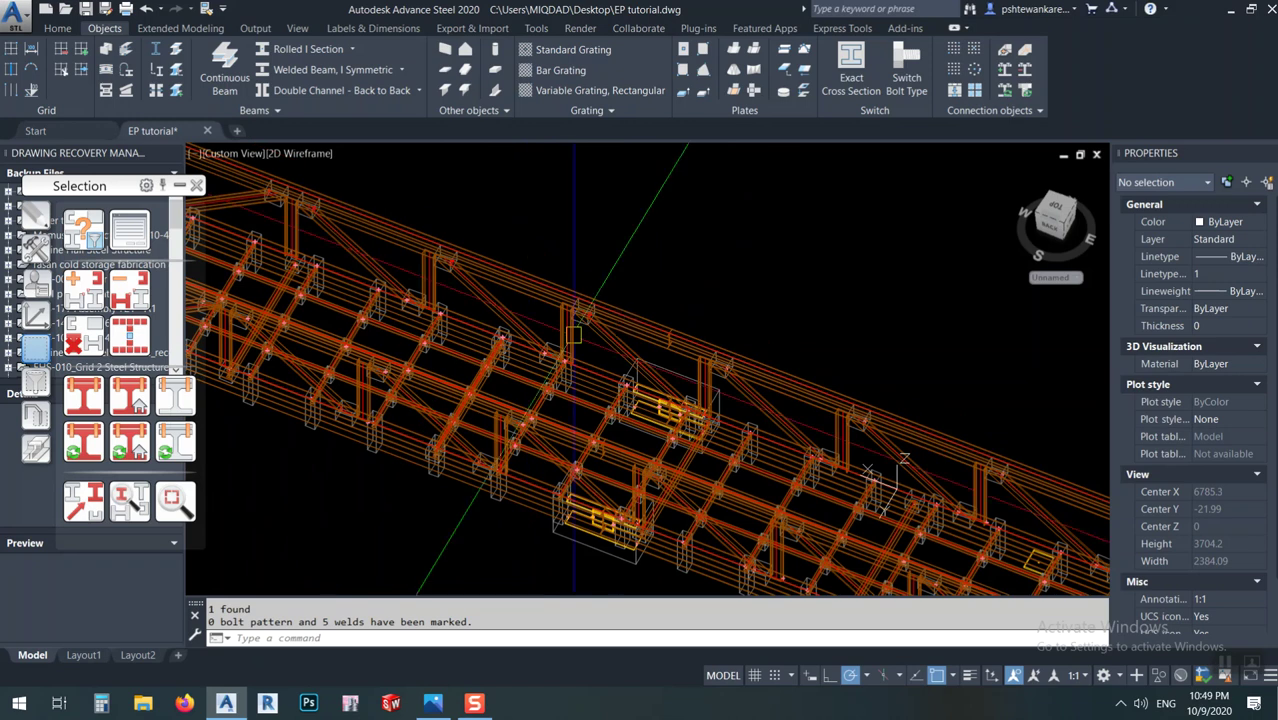
{"action": "scroll", "coordinate": [573, 335], "scroll_direction": "up", "scroll_amount": 1}
{"action": "scroll", "coordinate": [898, 415], "scroll_direction": "up", "scroll_amount": 2}
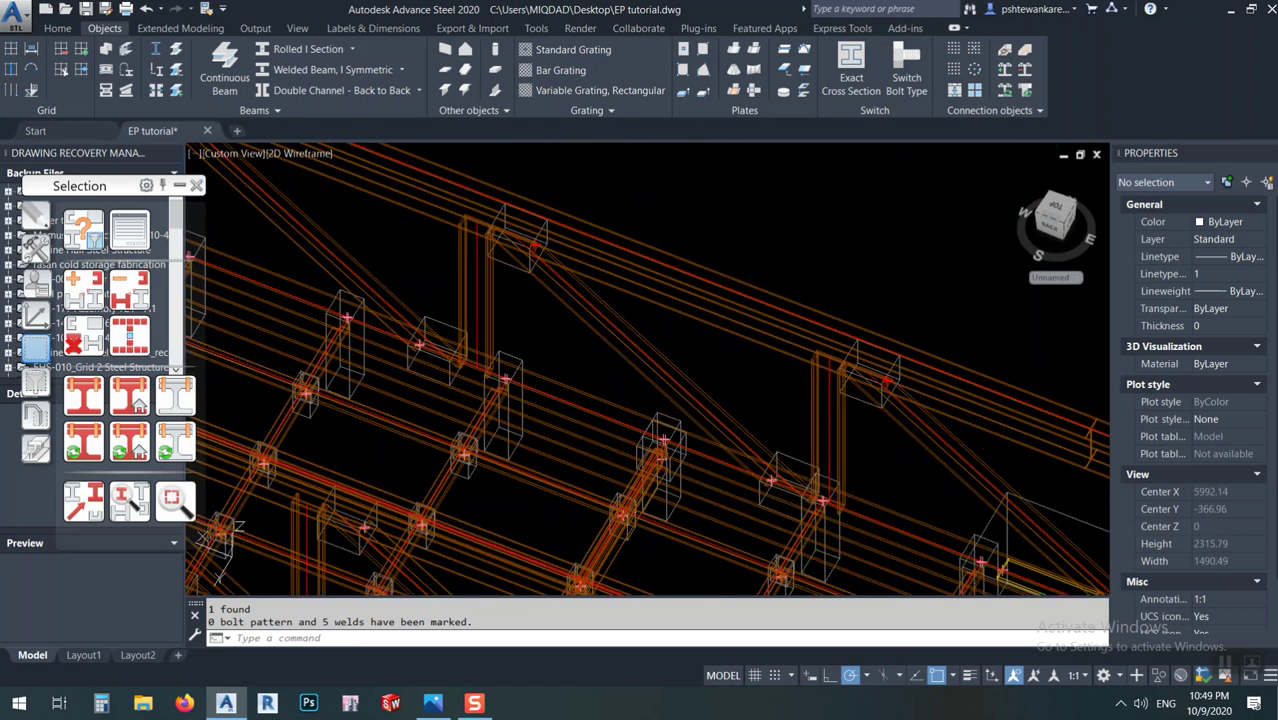
{"action": "middle_click_drag", "start_coordinate": [508, 262], "coordinate": [760, 321]}
{"action": "scroll", "coordinate": [577, 263], "scroll_direction": "down", "scroll_amount": 1}
{"action": "scroll", "coordinate": [501, 274], "scroll_direction": "down", "scroll_amount": 1}
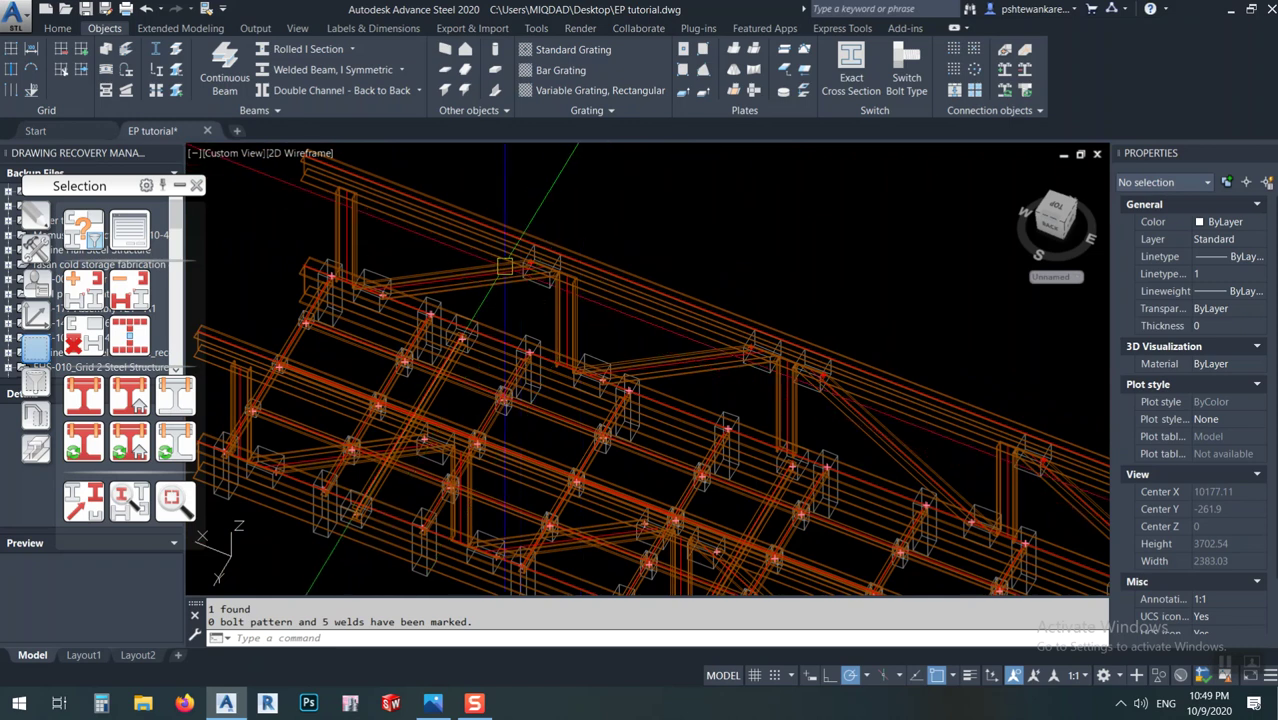
Examine the weld points across the whole bridge, including the chord splices, floor beams and both ends
{"action": "scroll", "coordinate": [580, 300], "scroll_direction": "down", "scroll_amount": 4}
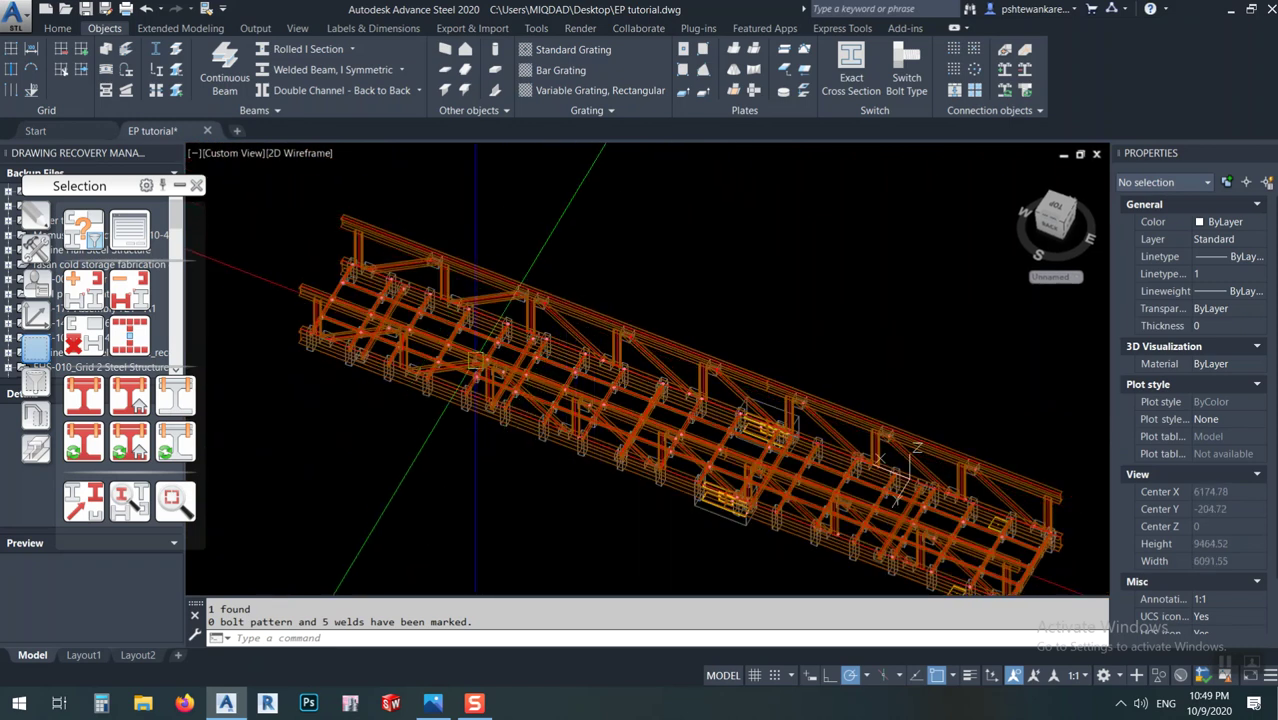
{"action": "scroll", "coordinate": [585, 316], "scroll_direction": "down", "scroll_amount": 1}
{"action": "middle_click_drag", "start_coordinate": [774, 411], "coordinate": [710, 463], "text": "shift"}
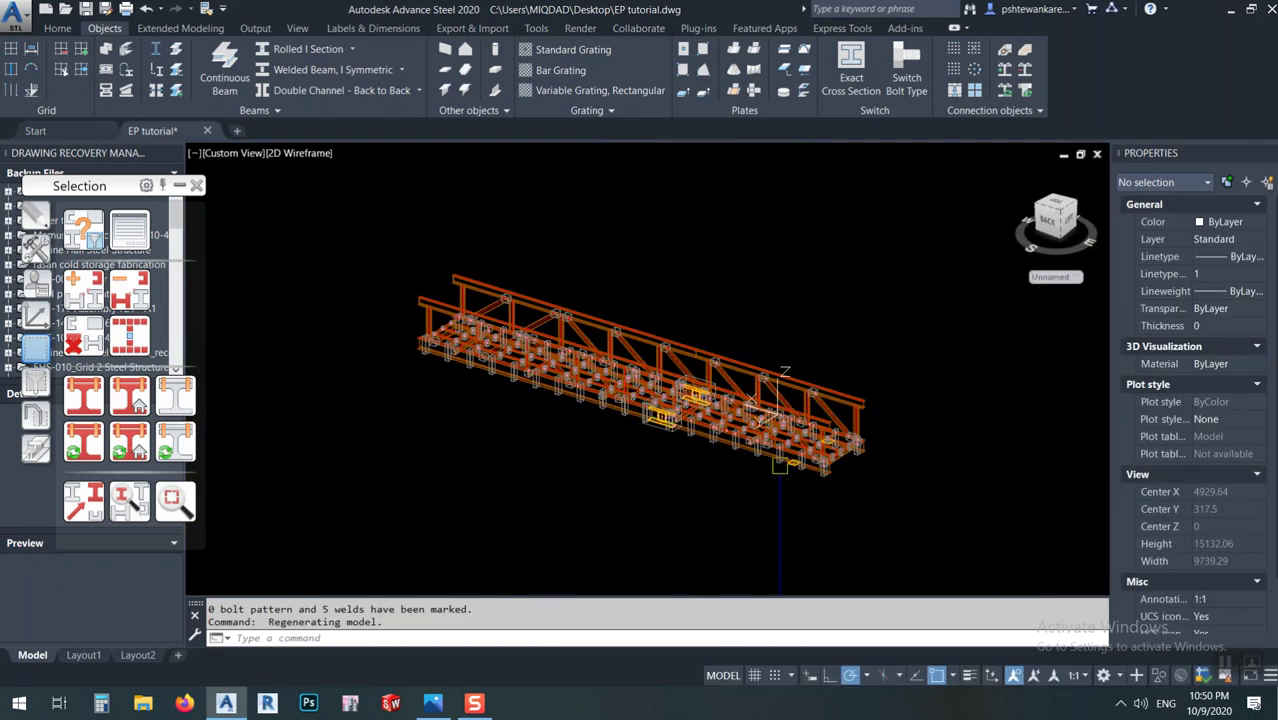
{"action": "scroll", "coordinate": [641, 358], "scroll_direction": "up", "scroll_amount": 4}
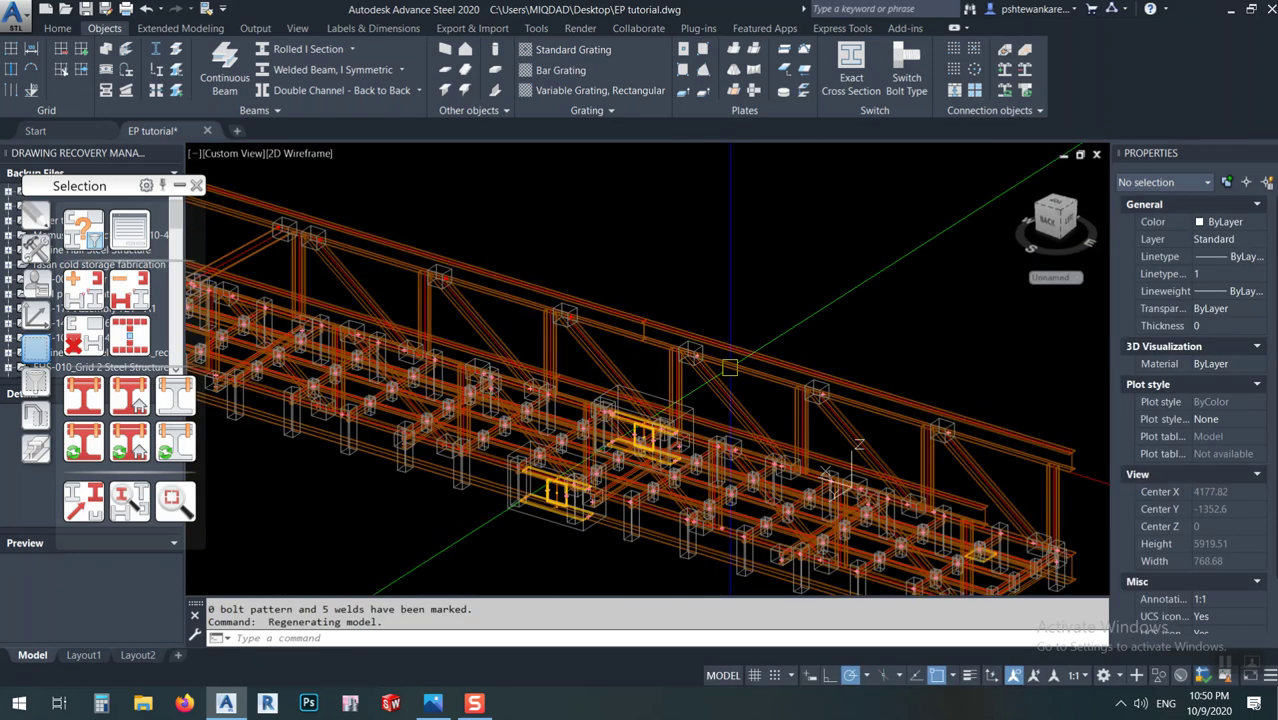
{"action": "middle_click_drag", "start_coordinate": [765, 439], "coordinate": [682, 318]}
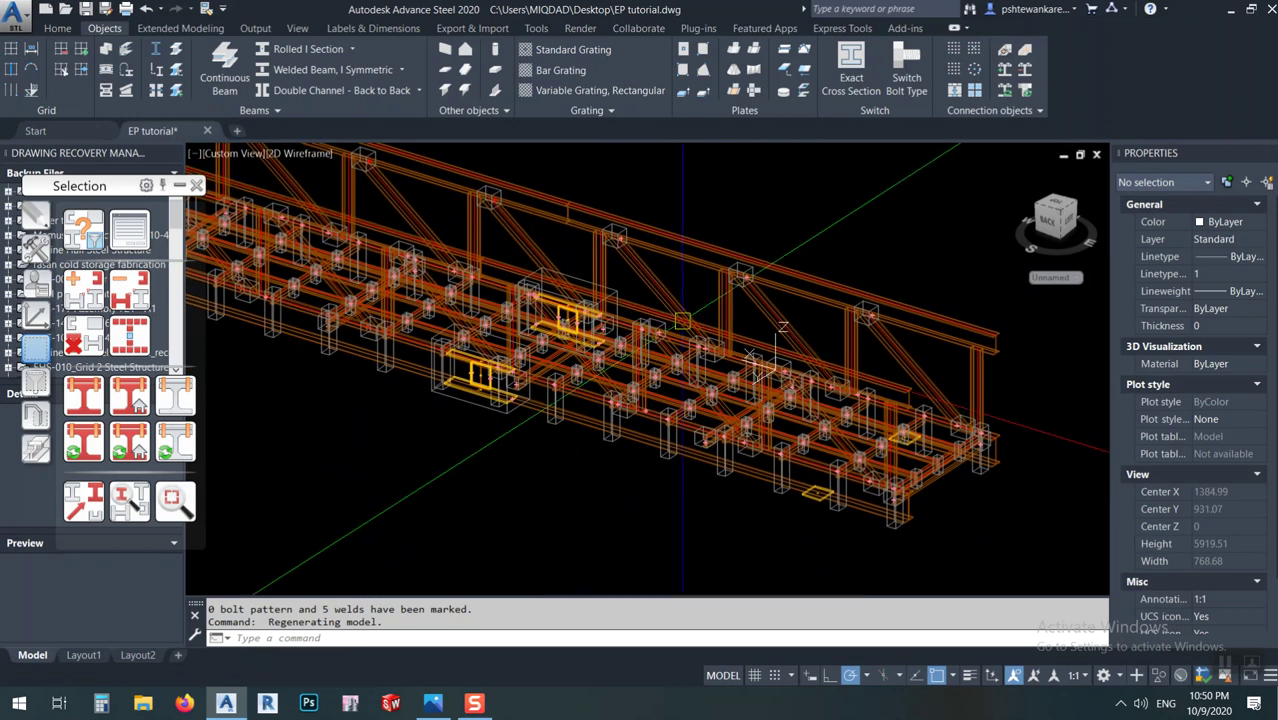
{"action": "middle_click_drag", "start_coordinate": [436, 240], "coordinate": [639, 320]}
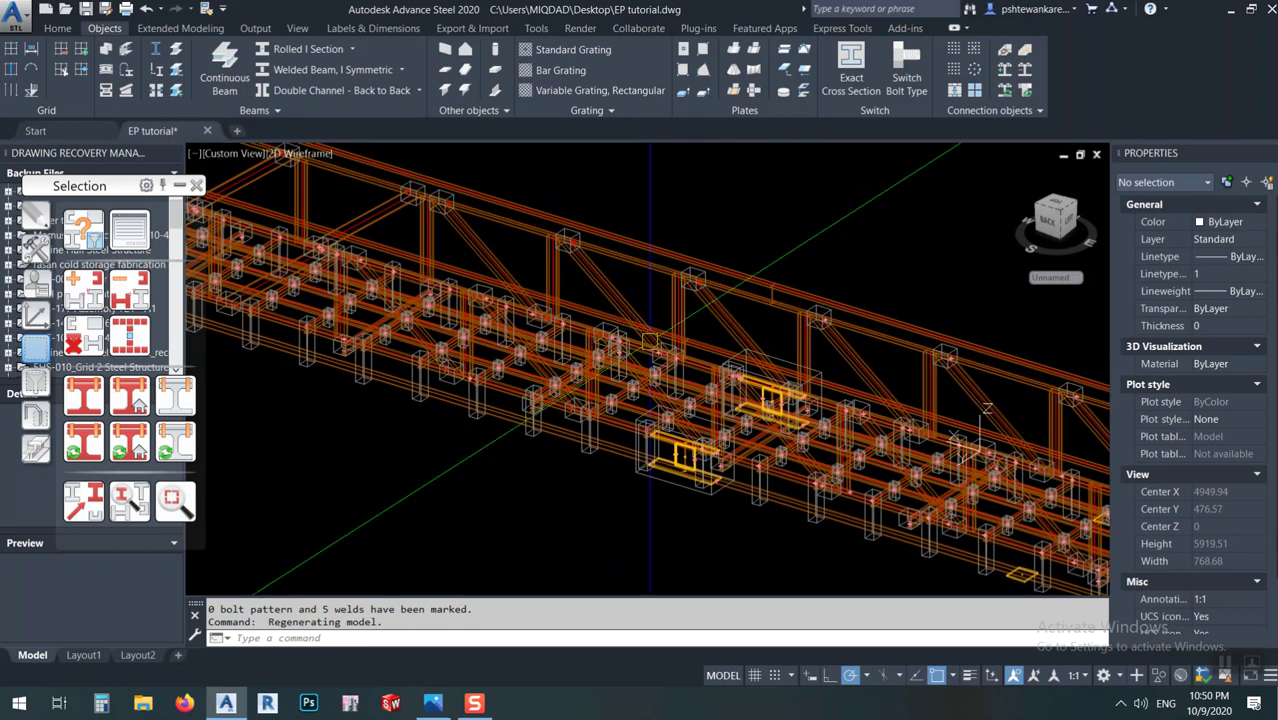
{"action": "scroll", "coordinate": [985, 410], "scroll_direction": "up", "scroll_amount": 4}
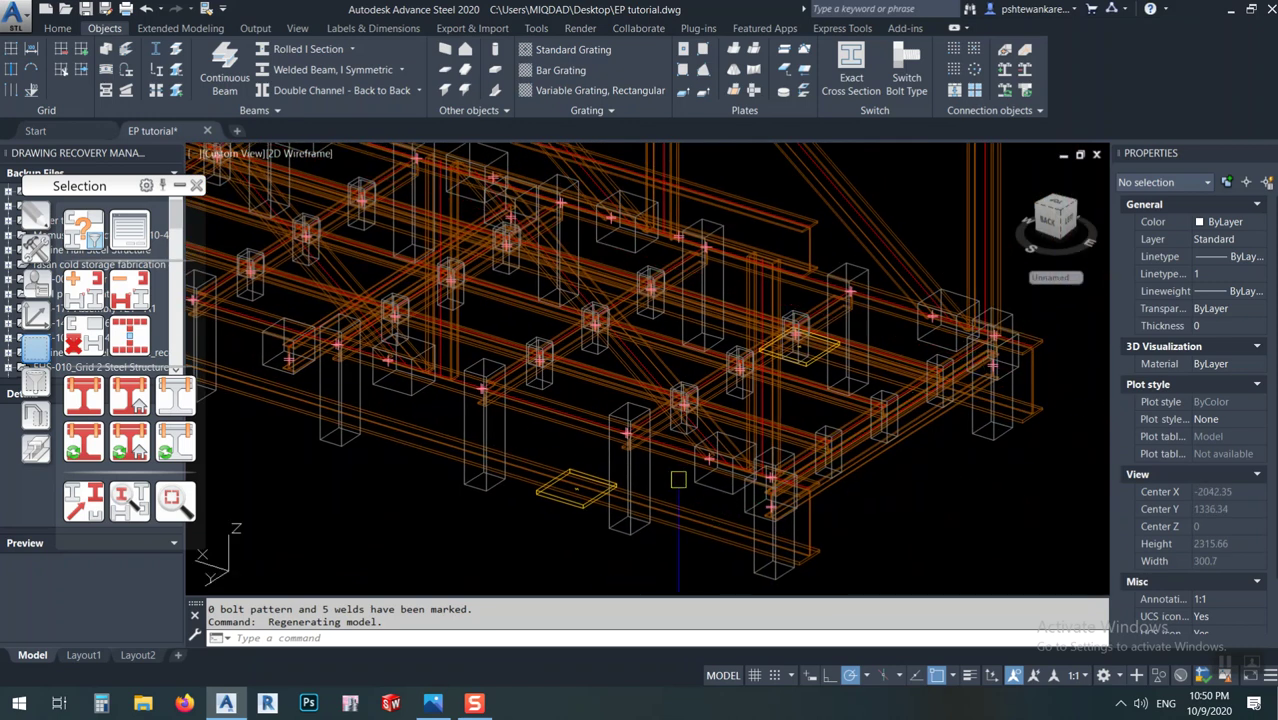
{"action": "middle_click_drag", "start_coordinate": [940, 425], "coordinate": [671, 407]}
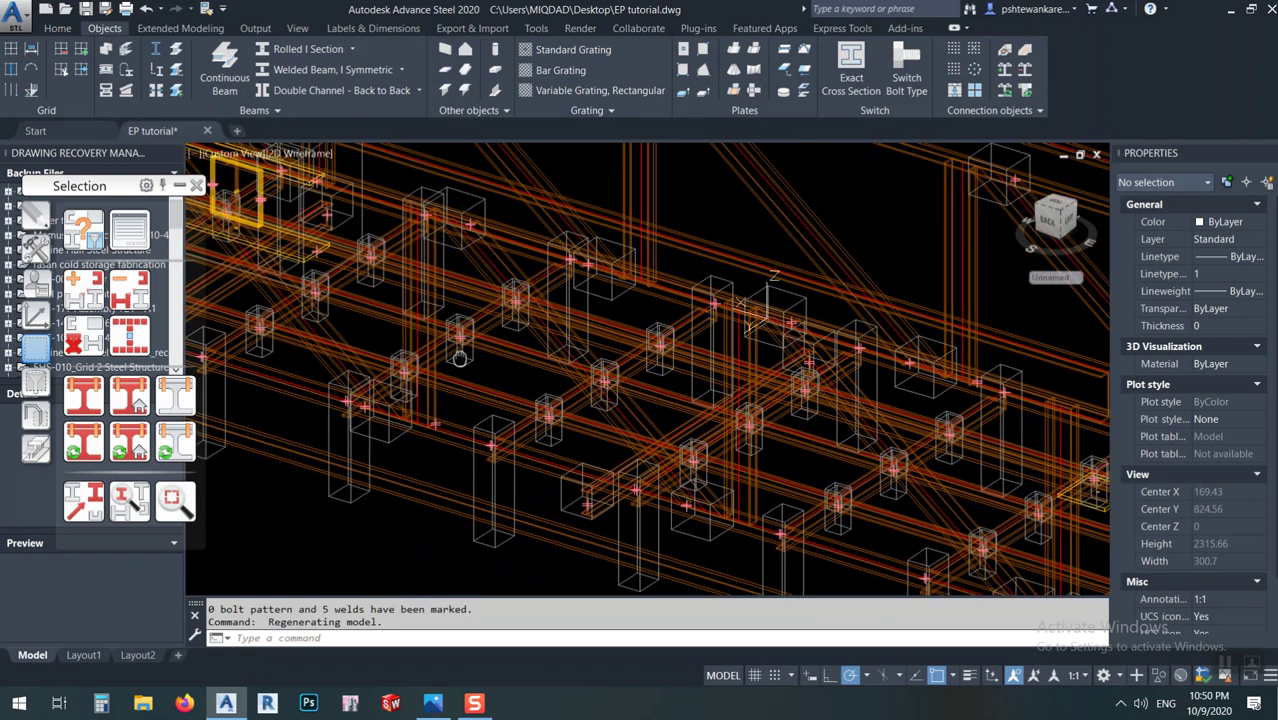
{"action": "middle_click_drag", "start_coordinate": [459, 358], "coordinate": [602, 593]}
{"action": "middle_click_drag", "start_coordinate": [558, 340], "coordinate": [606, 348]}
{"action": "scroll", "coordinate": [606, 348], "scroll_direction": "down", "scroll_amount": 2}
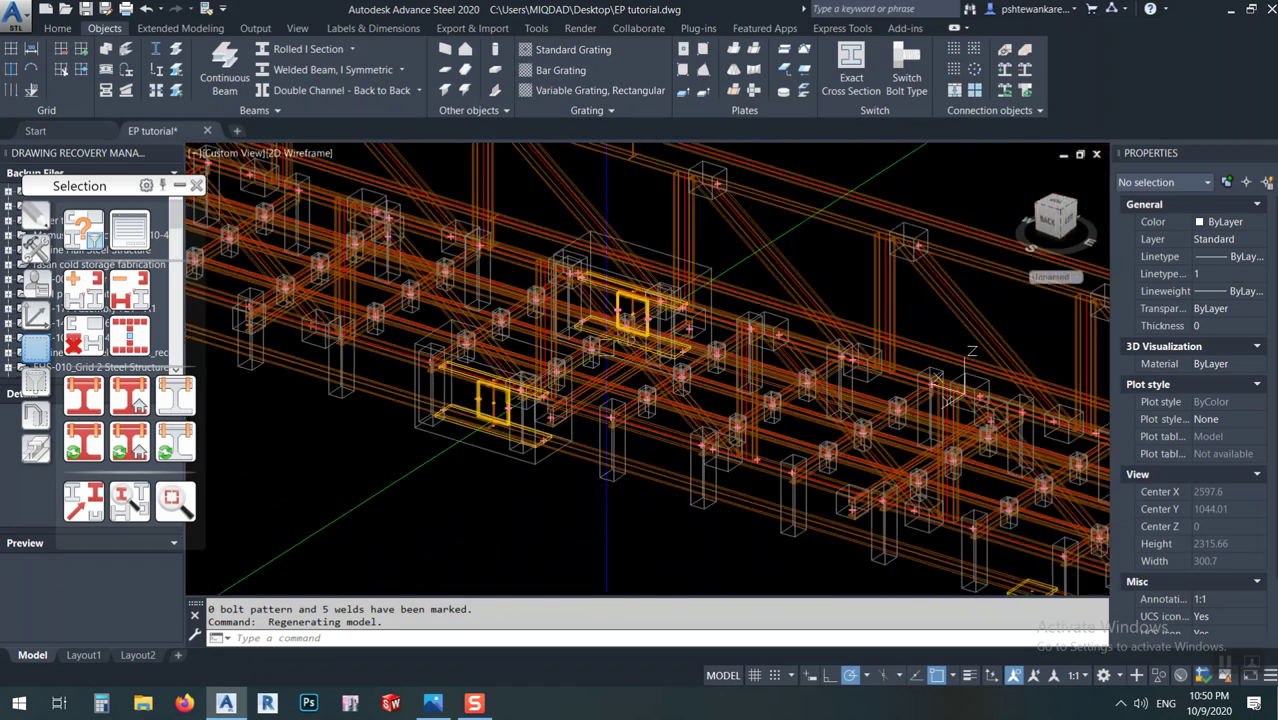
{"action": "scroll", "coordinate": [640, 350], "scroll_direction": "down", "scroll_amount": 2}
{"action": "middle_click_drag", "start_coordinate": [520, 300], "coordinate": [680, 372]}
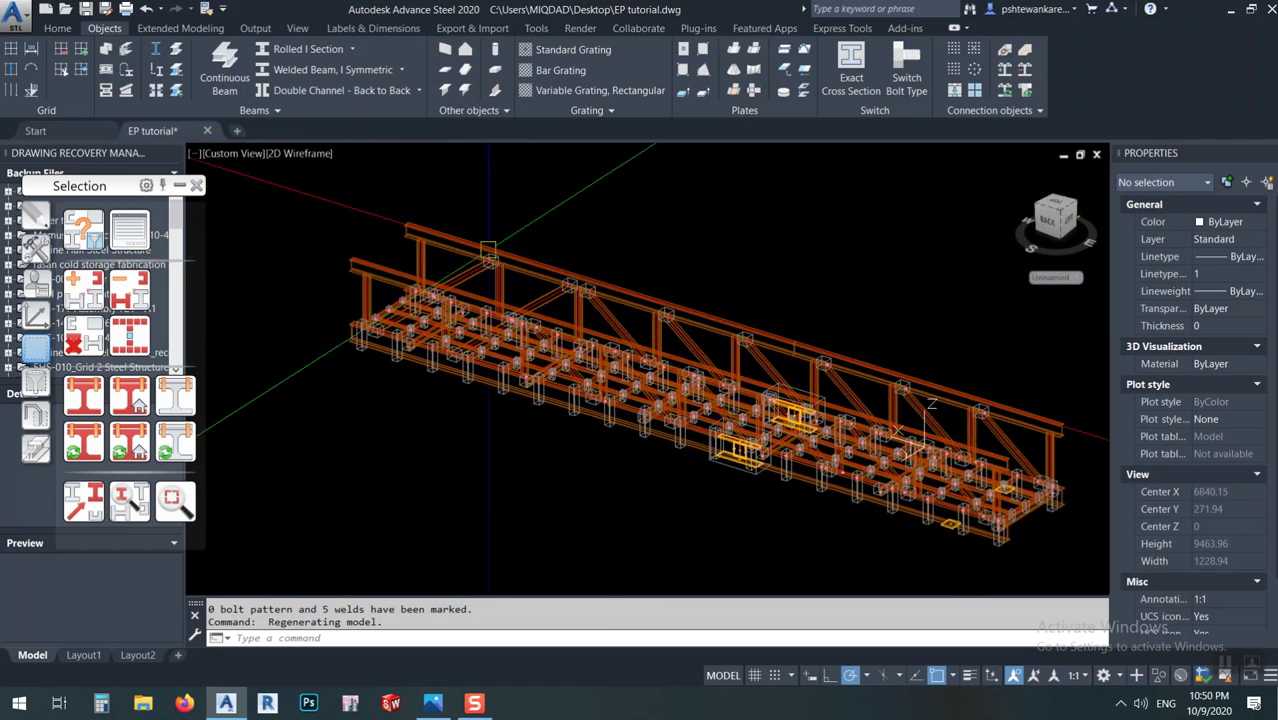
{"action": "scroll", "coordinate": [489, 250], "scroll_direction": "up", "scroll_amount": 3}
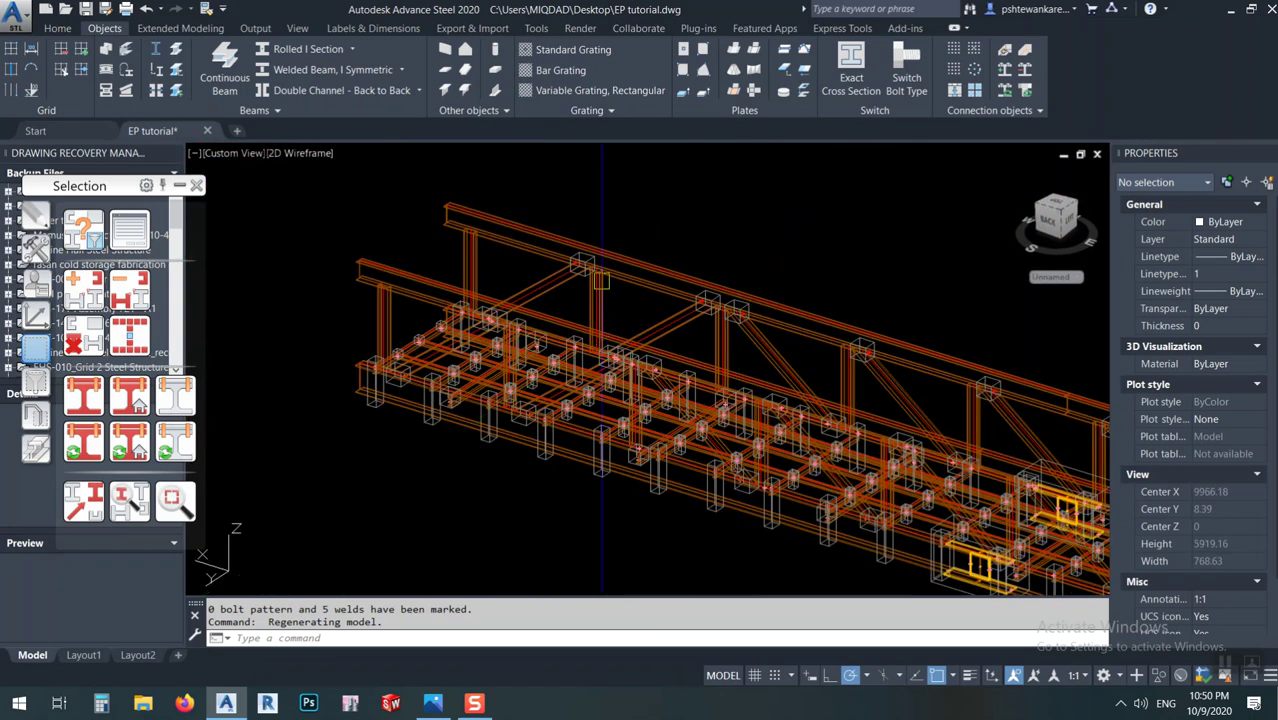
Mark the bolts and welds attached to the near truss's IPE270 upper chord beam and inspect them across the bridge
{"action": "left_click", "coordinate": [397, 269]}
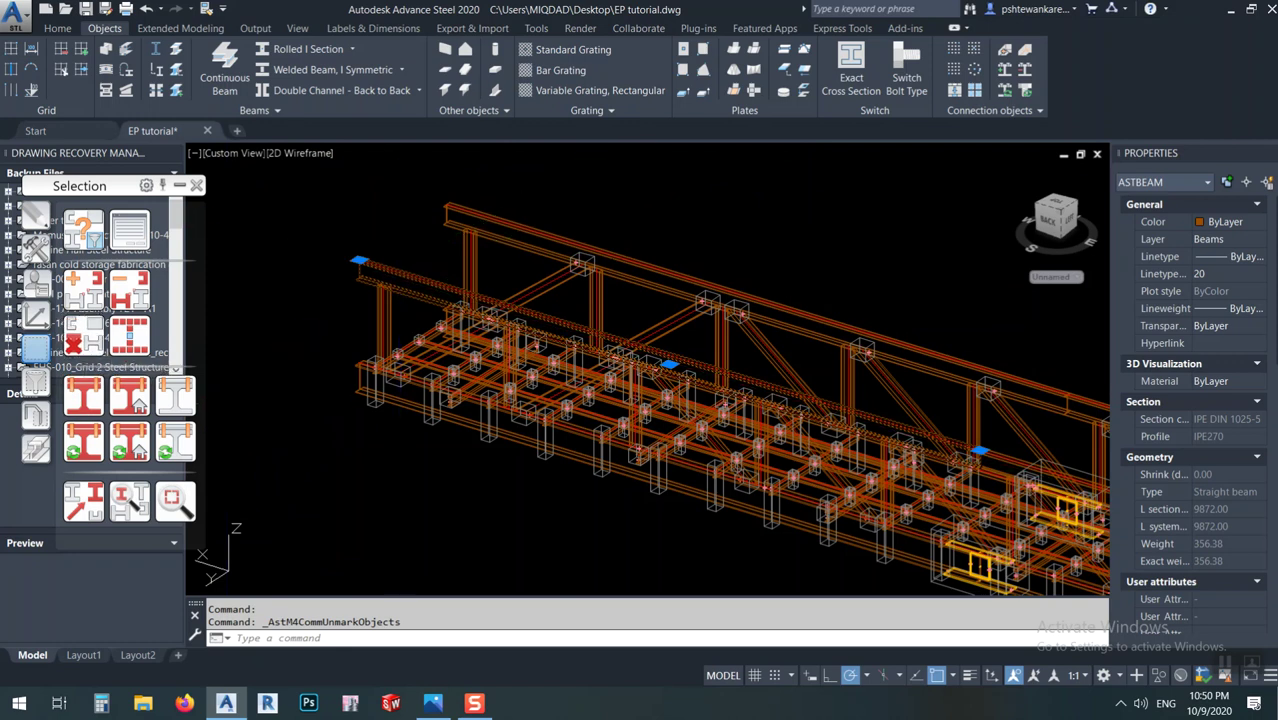
{"action": "left_click", "coordinate": [186, 399]}
{"action": "scroll", "coordinate": [755, 400], "scroll_direction": "up", "scroll_amount": 5}
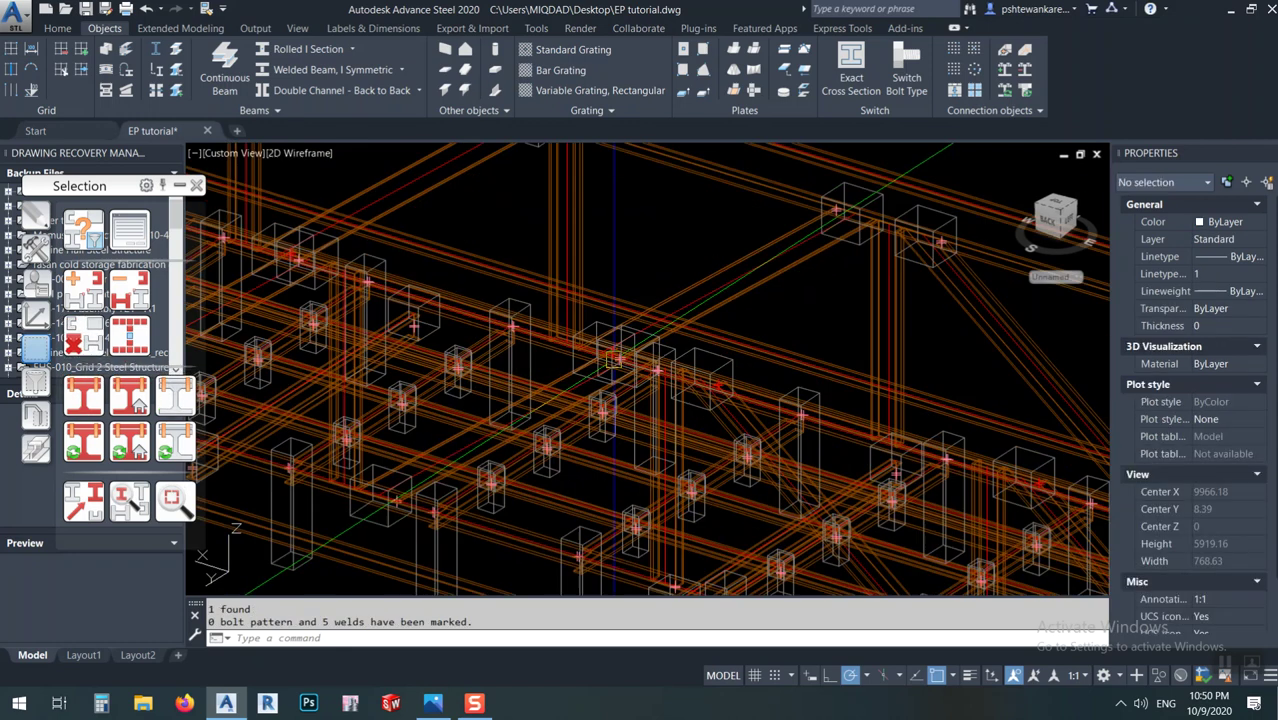
{"action": "middle_click_drag", "start_coordinate": [755, 400], "coordinate": [611, 311]}
{"action": "scroll", "coordinate": [590, 305], "scroll_direction": "down", "scroll_amount": 2}
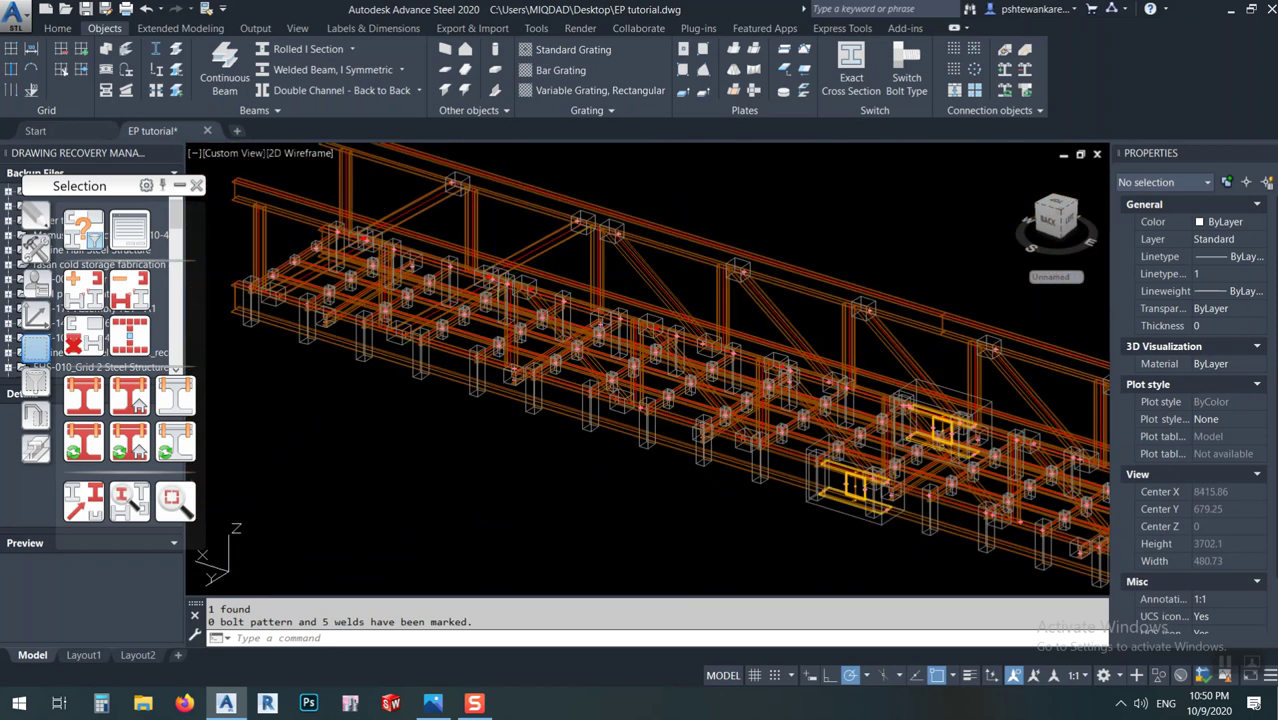
{"action": "middle_click_drag", "start_coordinate": [933, 455], "coordinate": [641, 353]}
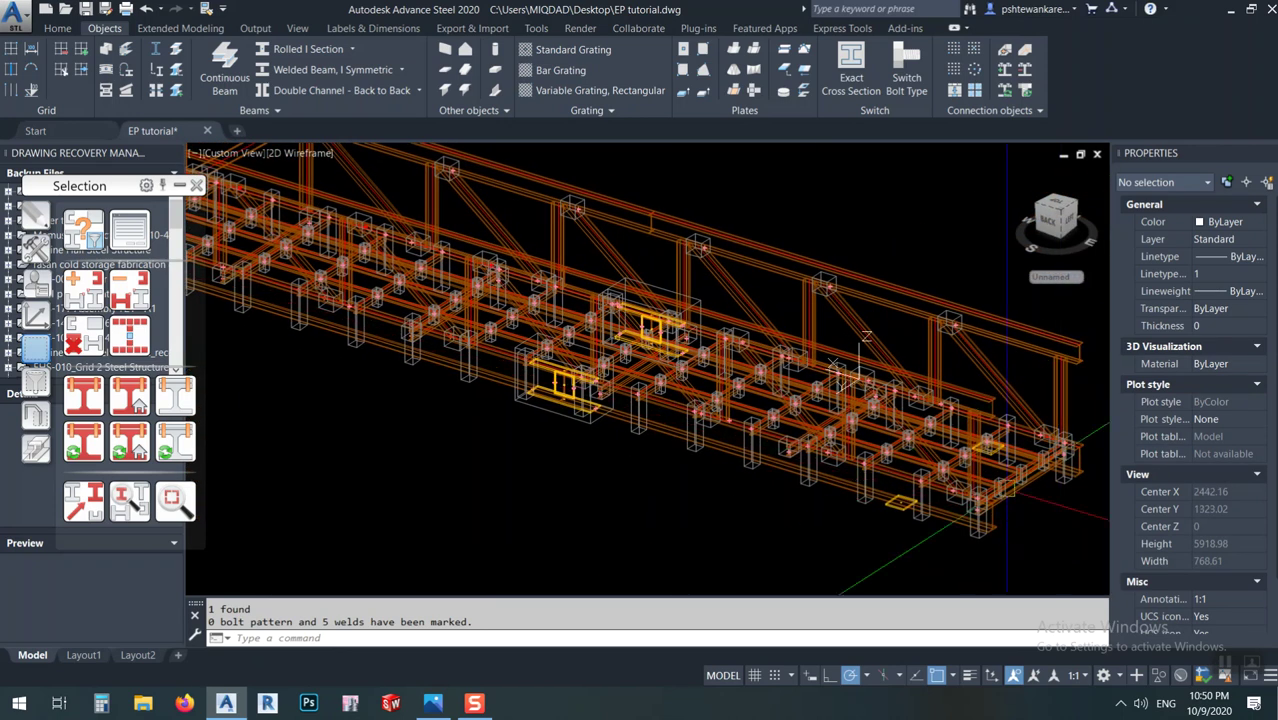
{"action": "scroll", "coordinate": [1055, 460], "scroll_direction": "up", "scroll_amount": 2}
{"action": "scroll", "coordinate": [1023, 571], "scroll_direction": "down", "scroll_amount": 1}
{"action": "middle_click_drag", "start_coordinate": [590, 410], "coordinate": [956, 485]}
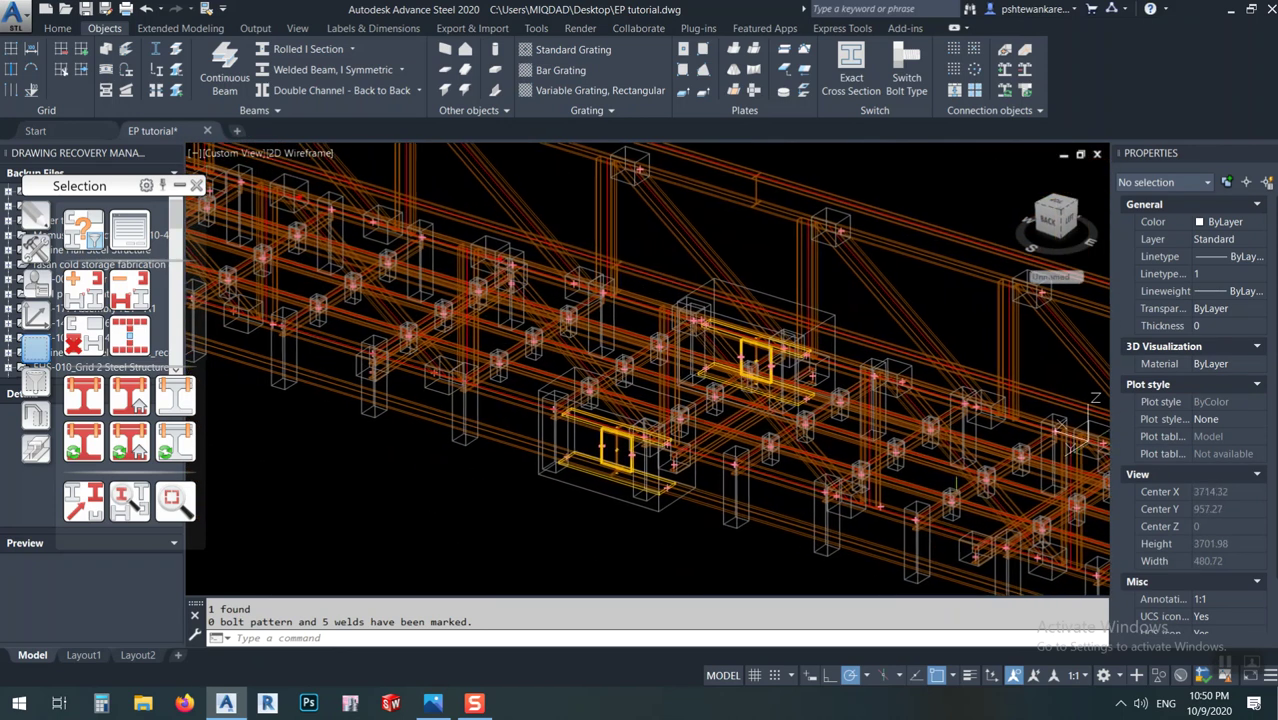
{"action": "scroll", "coordinate": [565, 440], "scroll_direction": "down", "scroll_amount": 1}
{"action": "middle_click_drag", "start_coordinate": [570, 455], "coordinate": [839, 430], "text": "shift"}
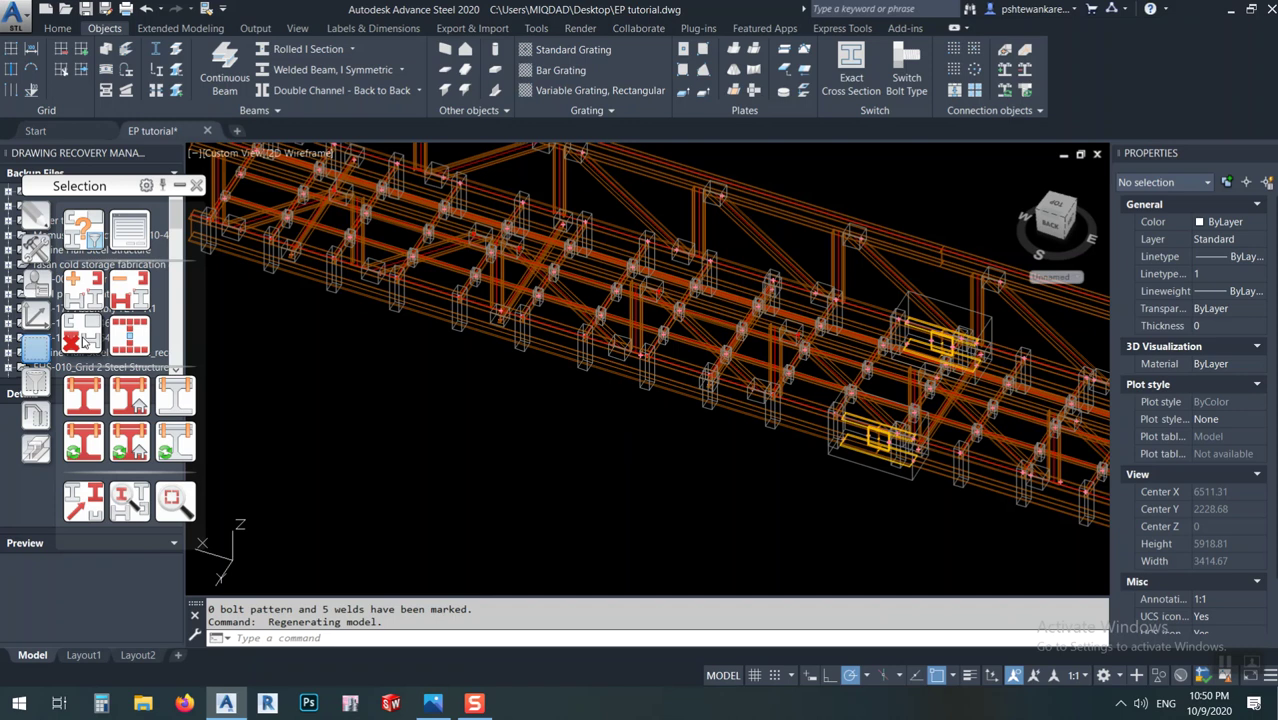
Clear the marked objects, mark the bolts and welds attached to the near IPE400 lower chord beam, and inspect them along the chord
{"action": "left_click", "coordinate": [85, 341]}
{"action": "scroll", "coordinate": [553, 350], "scroll_direction": "up", "scroll_amount": 5}
{"action": "left_click", "coordinate": [553, 350]}
{"action": "scroll", "coordinate": [553, 351], "scroll_direction": "down", "scroll_amount": 4}
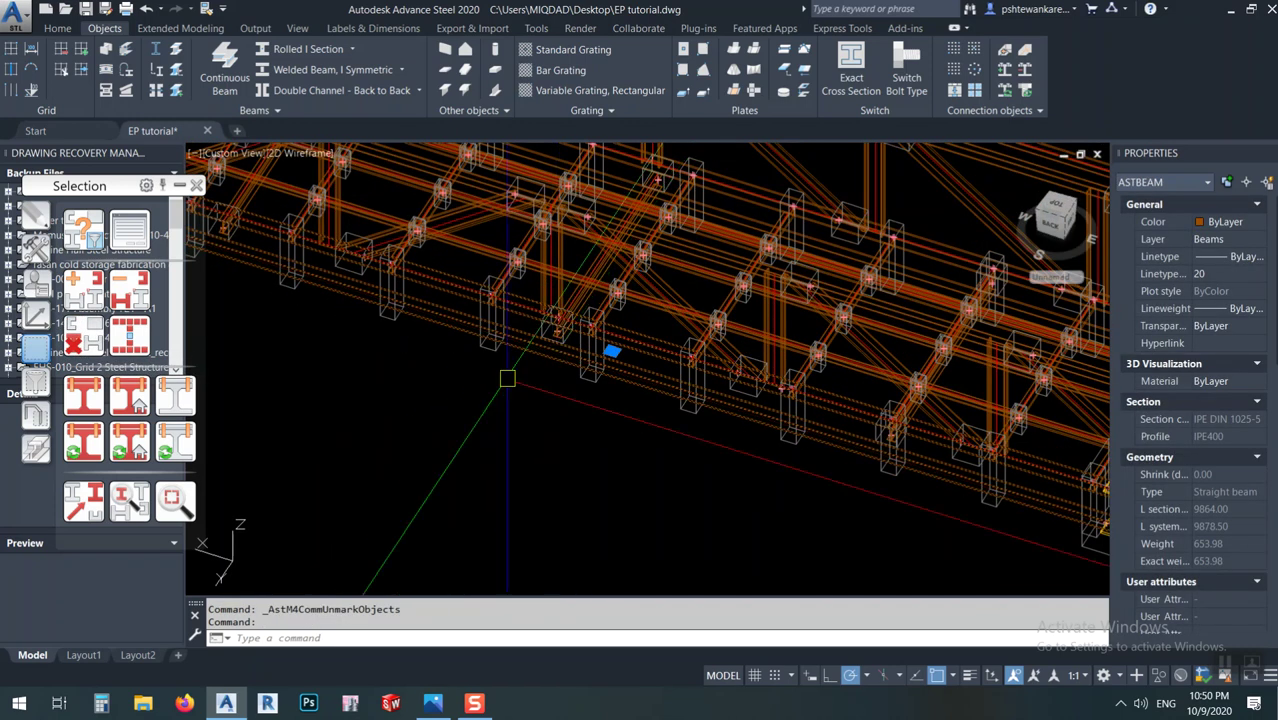
{"action": "left_click", "coordinate": [172, 400]}
{"action": "middle_click_drag", "start_coordinate": [701, 399], "coordinate": [445, 402]}
{"action": "middle_click_drag", "start_coordinate": [828, 550], "coordinate": [568, 488]}
{"action": "middle_click_drag", "start_coordinate": [752, 504], "coordinate": [533, 471]}
{"action": "middle_click_drag", "start_coordinate": [732, 512], "coordinate": [598, 461]}
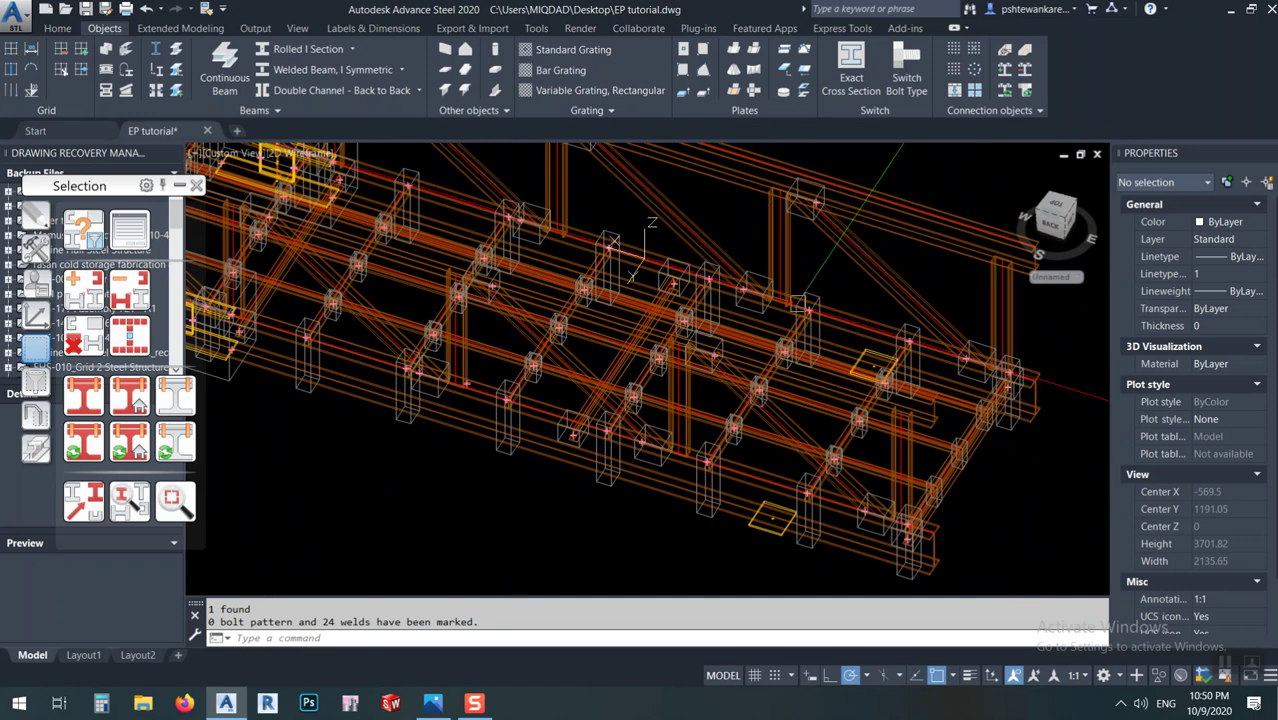
Inspect the weld point at the foot of the vertical member on the far truss's lower chord and its location on the bridge
{"action": "scroll", "coordinate": [798, 303], "scroll_direction": "up", "scroll_amount": 5}
{"action": "left_click", "coordinate": [729, 334]}
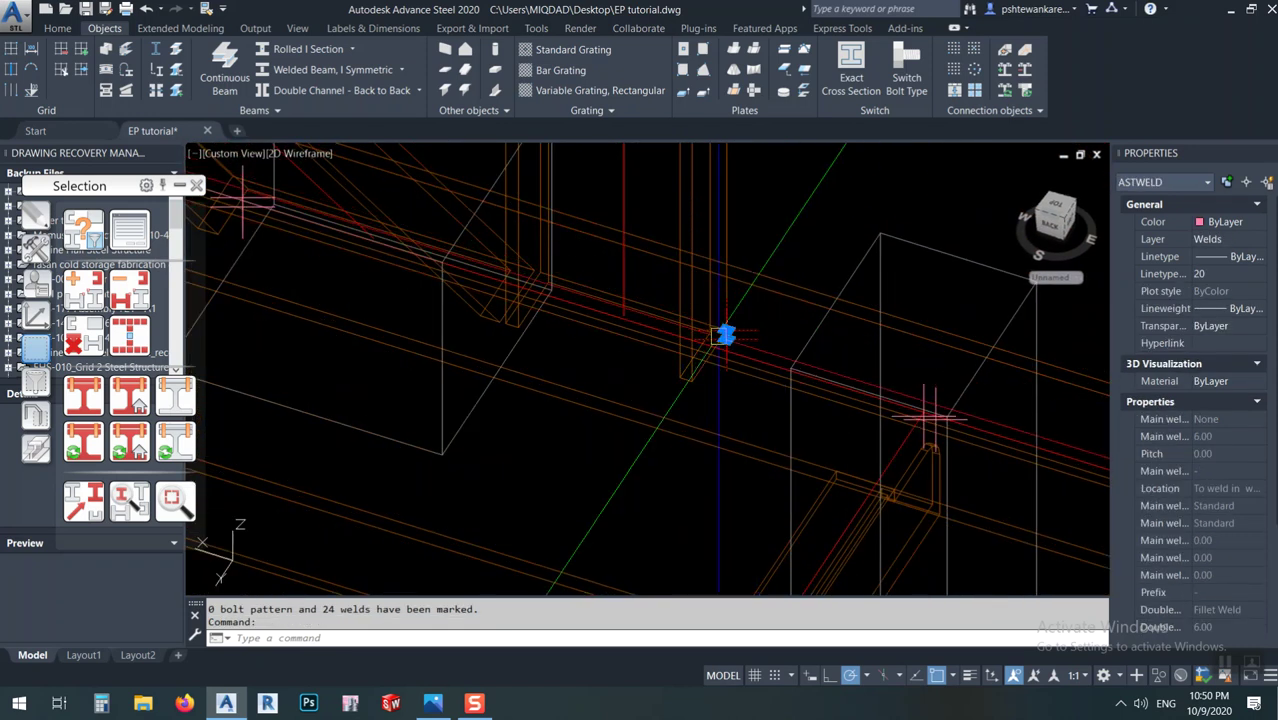
{"action": "key", "text": "Escape"}
{"action": "scroll", "coordinate": [778, 283], "scroll_direction": "down", "scroll_amount": 8}
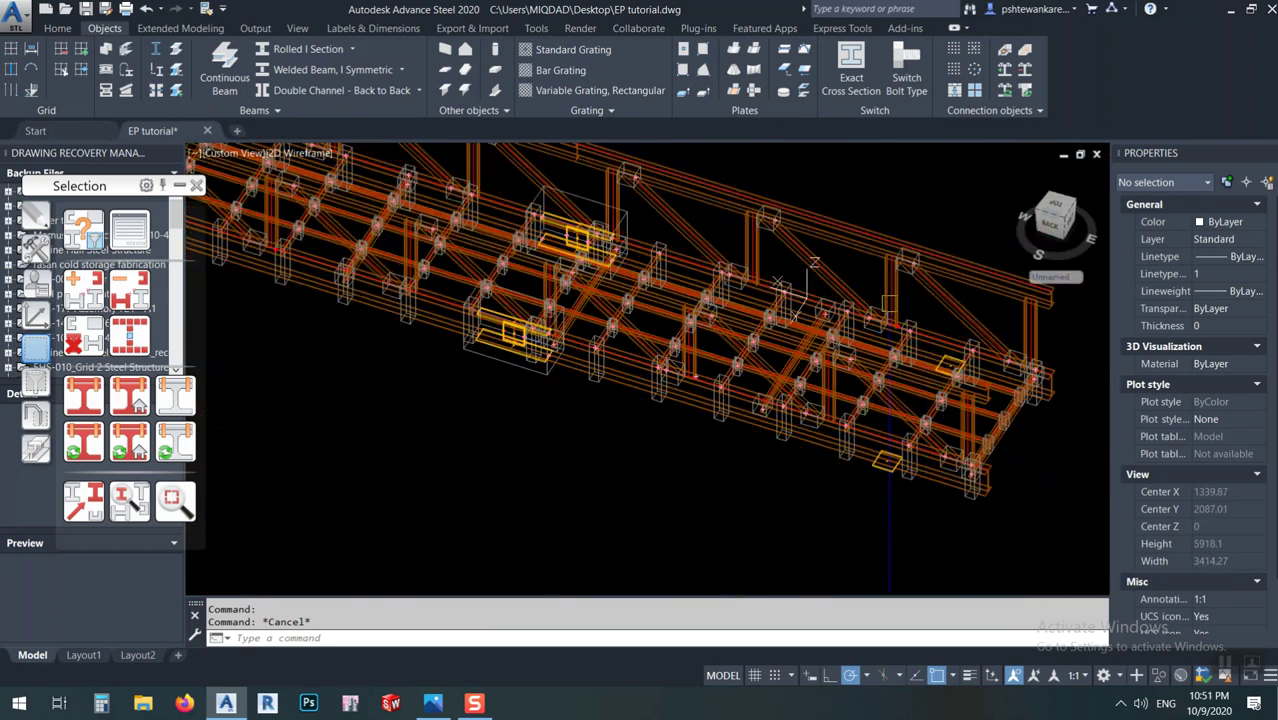
{"action": "scroll", "coordinate": [700, 290], "scroll_direction": "up", "scroll_amount": 4}
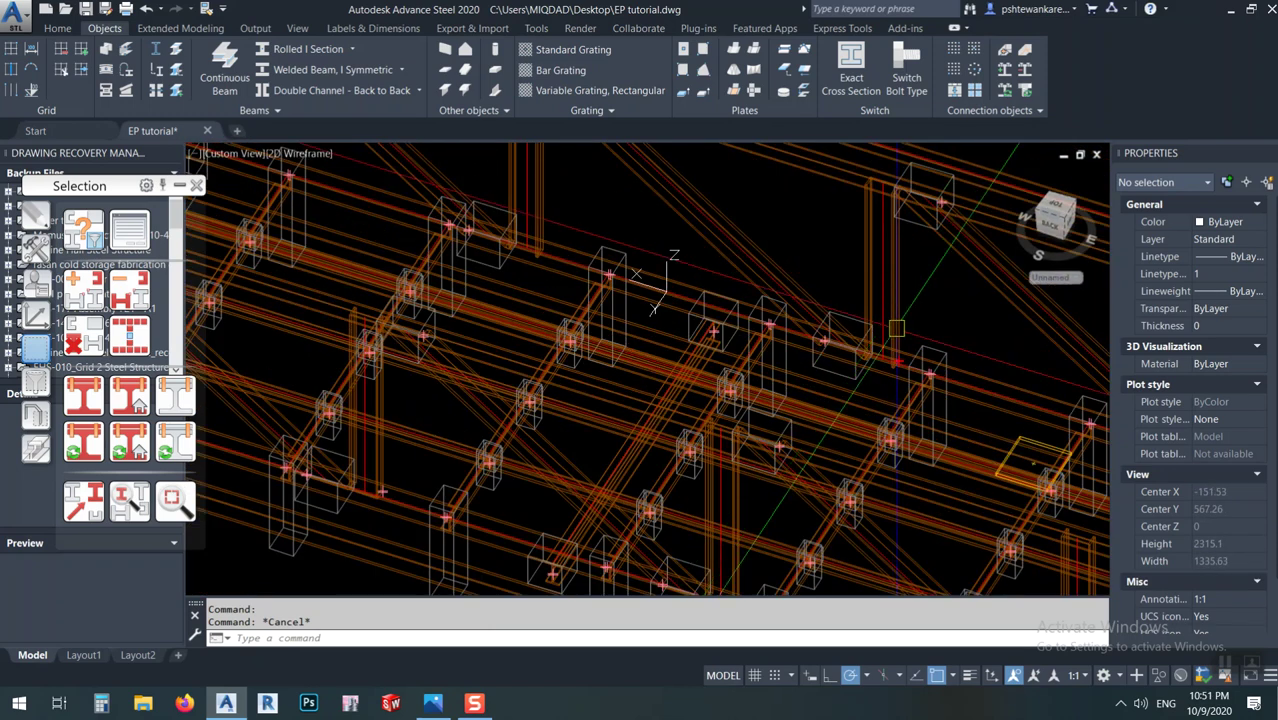
{"action": "scroll", "coordinate": [659, 290], "scroll_direction": "down", "scroll_amount": 4}
{"action": "scroll", "coordinate": [519, 344], "scroll_direction": "down", "scroll_amount": 2}
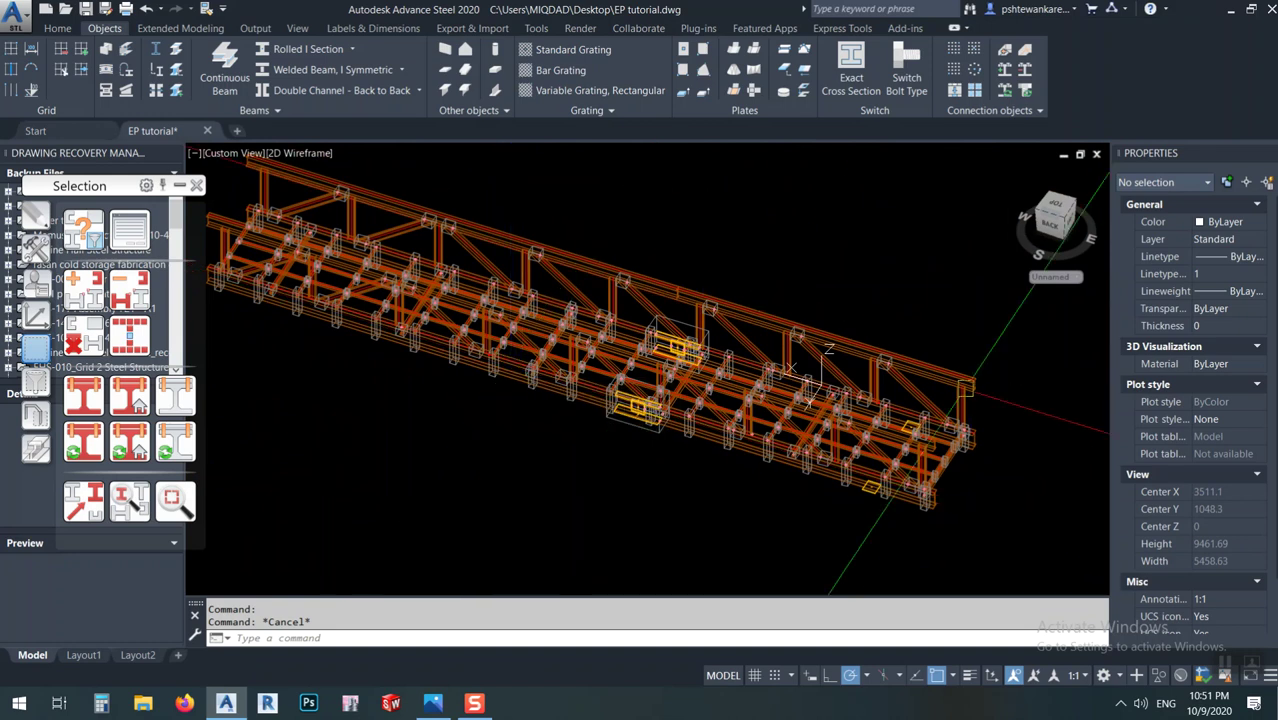
{"action": "scroll", "coordinate": [600, 322], "scroll_direction": "up", "scroll_amount": 4}
{"action": "scroll", "coordinate": [840, 397], "scroll_direction": "up", "scroll_amount": 3}
{"action": "scroll", "coordinate": [853, 381], "scroll_direction": "down", "scroll_amount": 3}
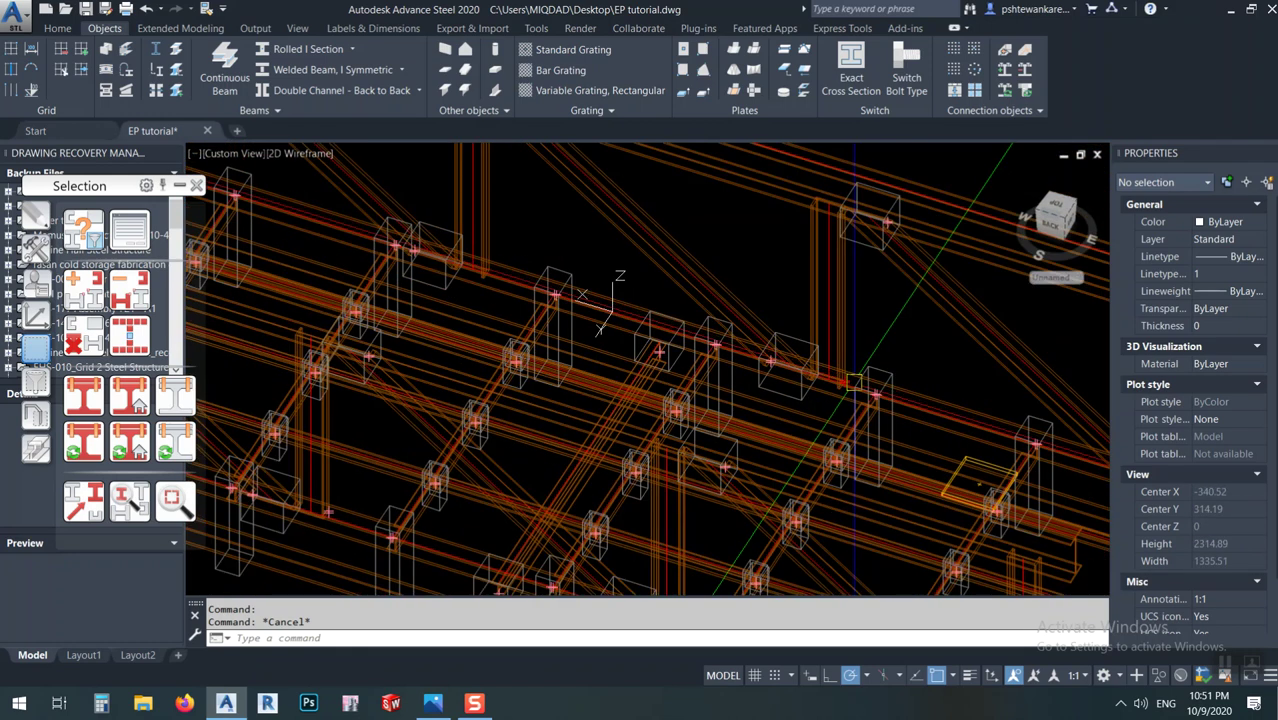
{"action": "scroll", "coordinate": [855, 382], "scroll_direction": "down", "scroll_amount": 6}
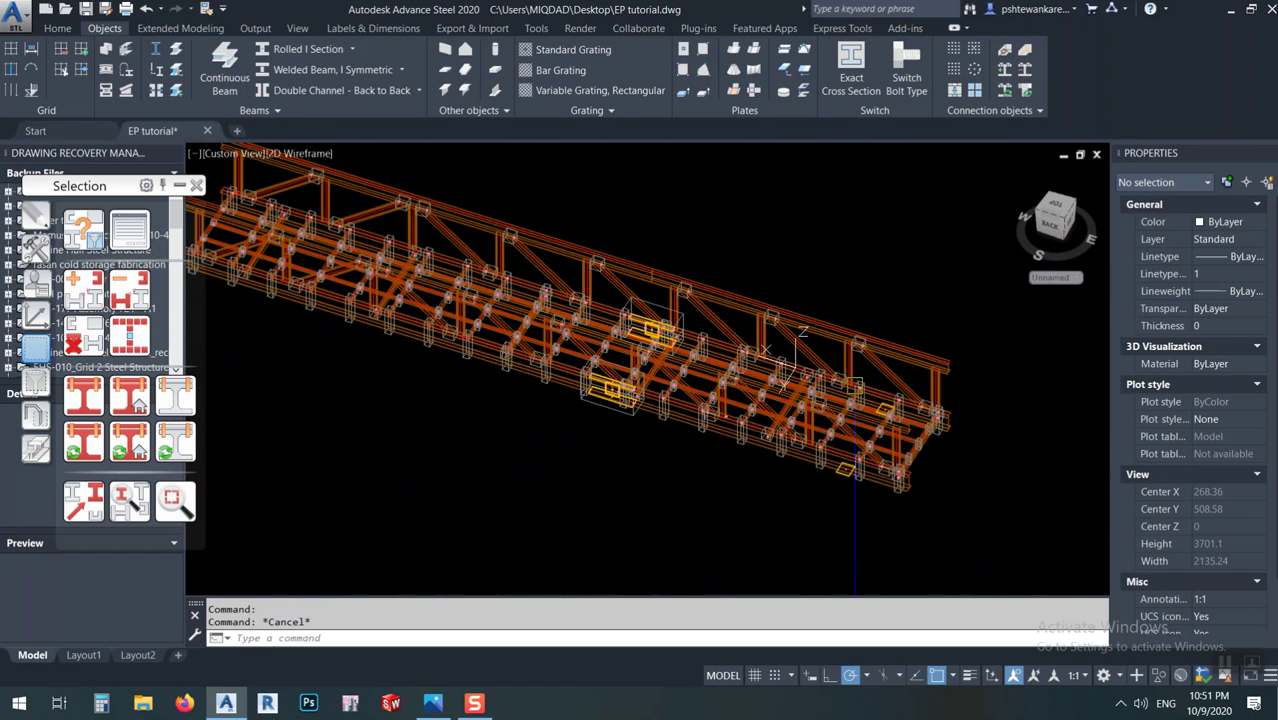
{"action": "middle_click_drag", "start_coordinate": [499, 373], "coordinate": [582, 458]}
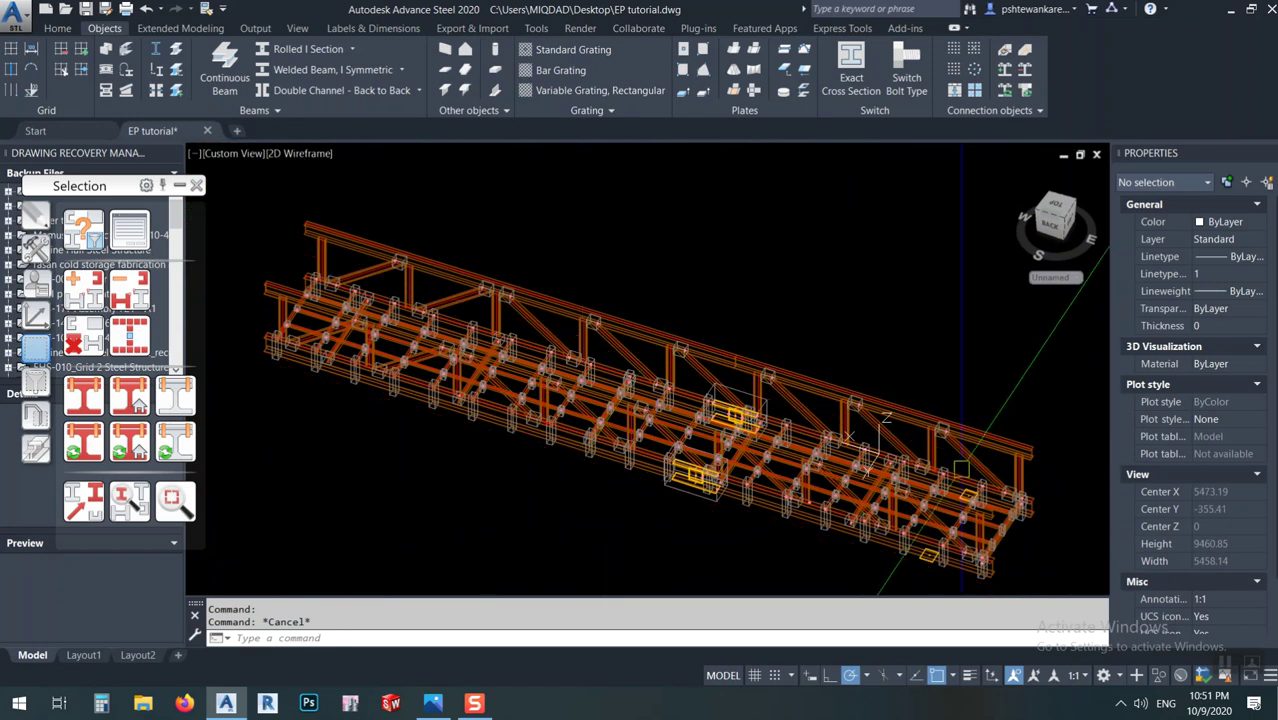
Delete the weld point at the foot of the vertical member on the far truss's lower chord
{"action": "scroll", "coordinate": [786, 427], "scroll_direction": "up", "scroll_amount": 16}
{"action": "left_click", "coordinate": [786, 427]}
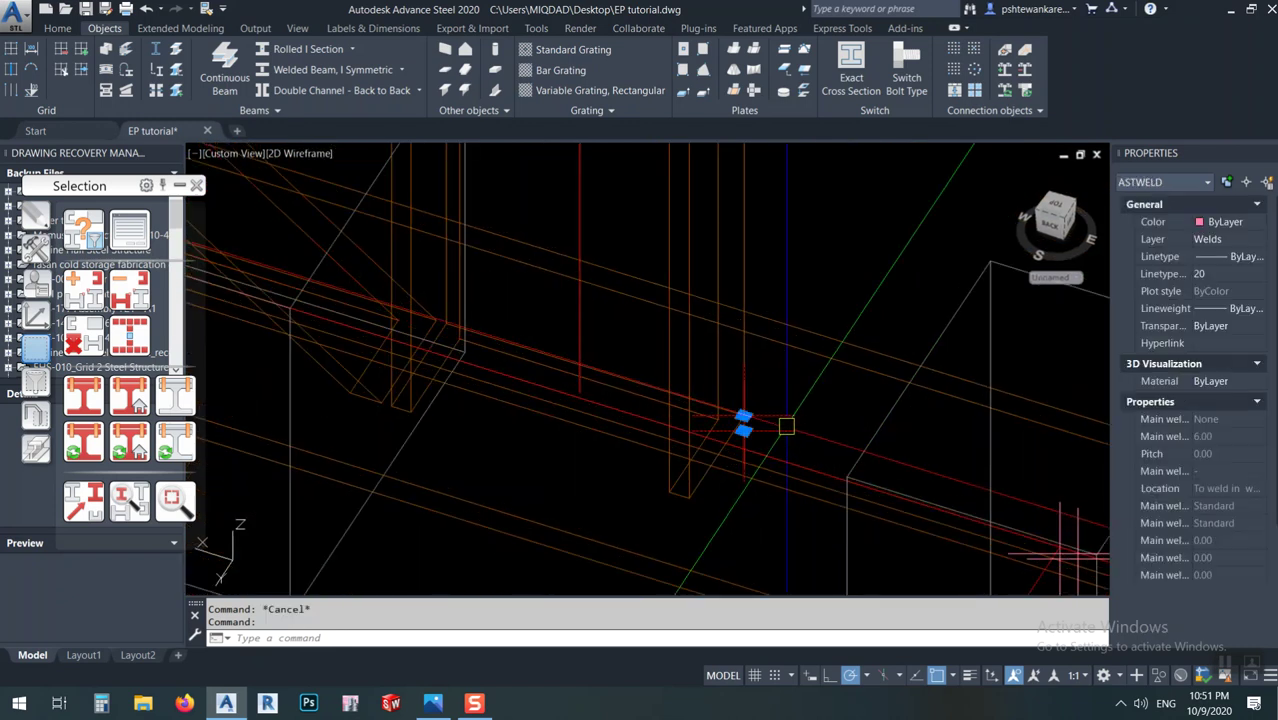
{"action": "key", "text": "Delete"}
{"action": "scroll", "coordinate": [786, 427], "scroll_direction": "down", "scroll_amount": 10}
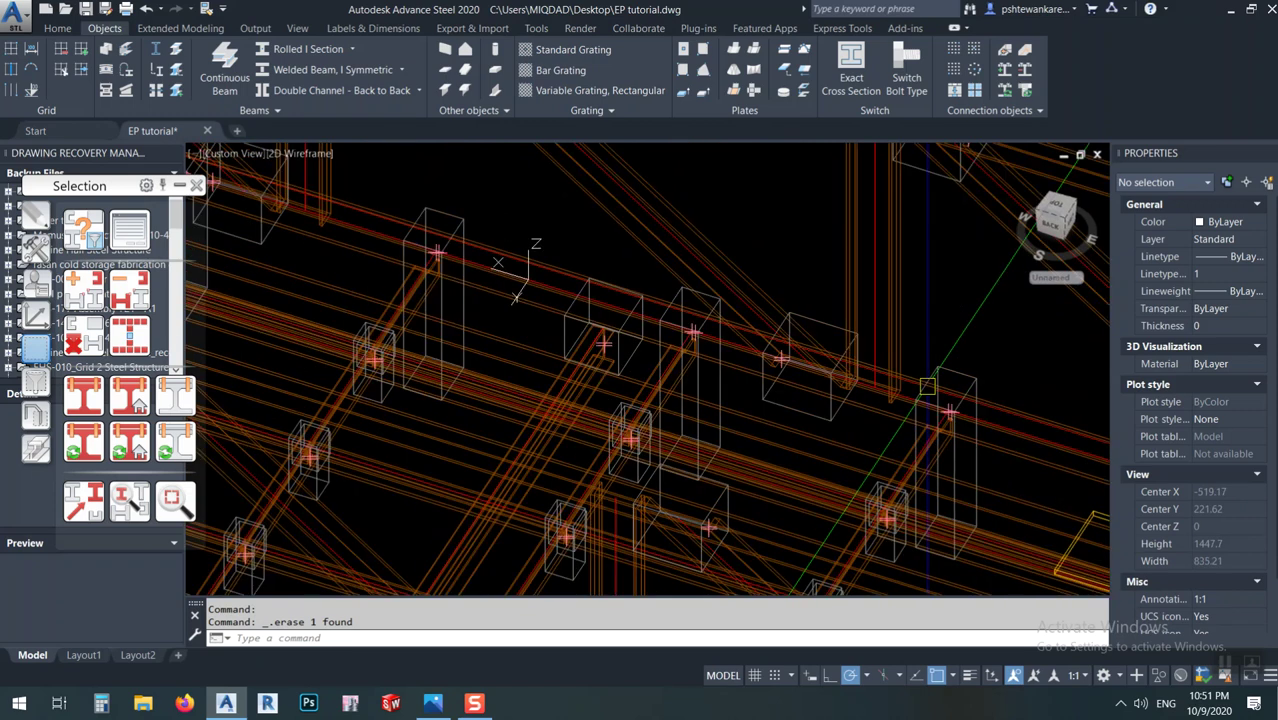
Switch the model's visual style to Conceptual and show the whole bridge
{"action": "left_click", "coordinate": [289, 156]}
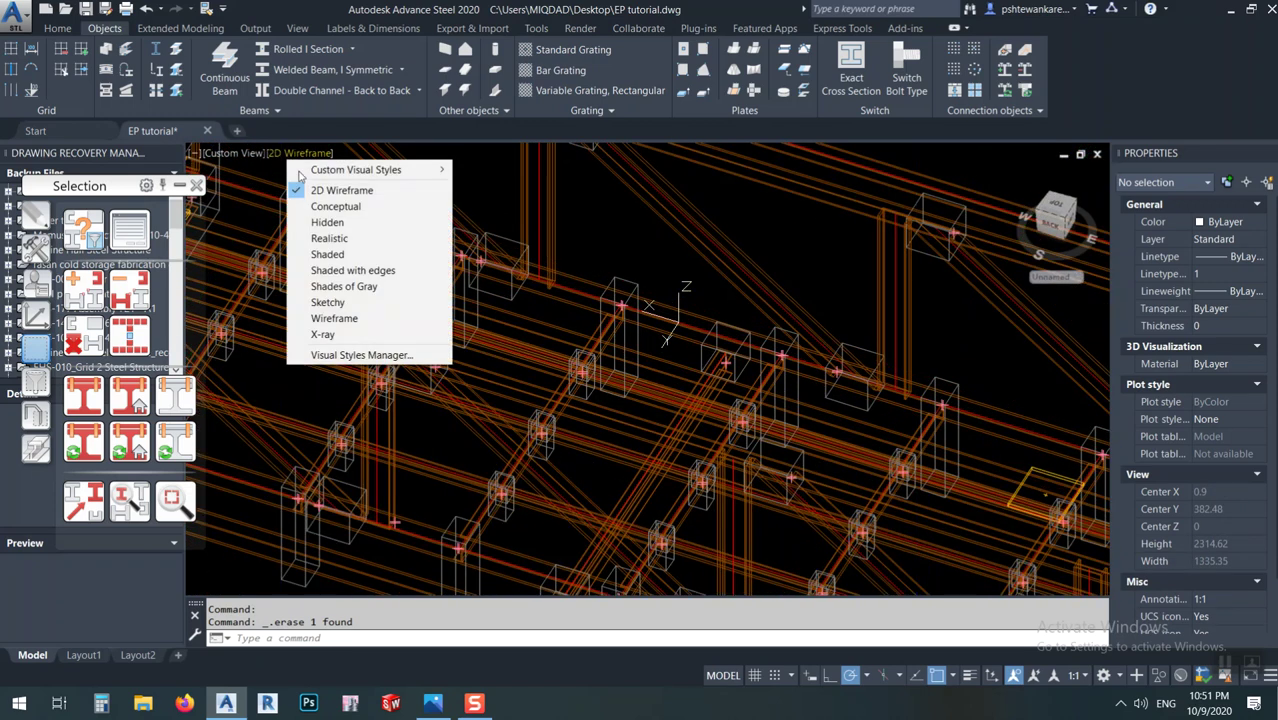
{"action": "left_click", "coordinate": [333, 207]}
{"action": "scroll", "coordinate": [719, 363], "scroll_direction": "down", "scroll_amount": 5}
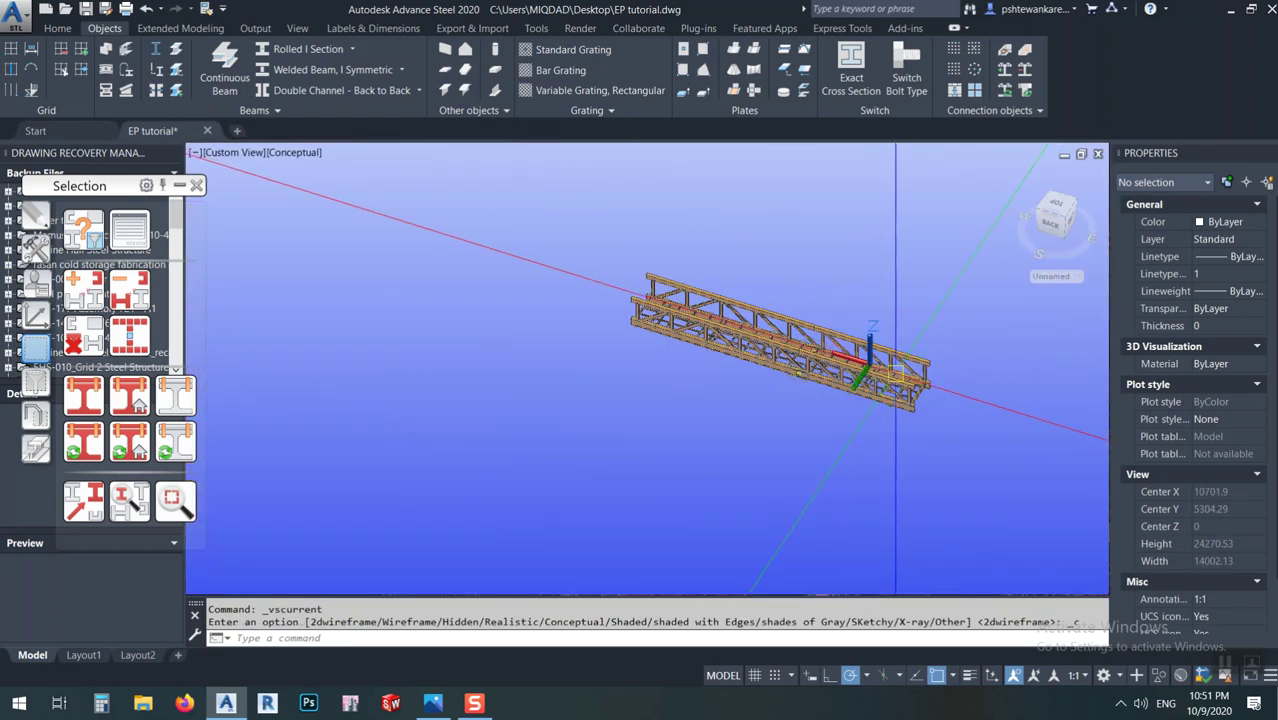
Isolate the welded assembly of the longer near lower chord beam and examine the displayed bridge section
{"action": "scroll", "coordinate": [719, 363], "scroll_direction": "up", "scroll_amount": 5}
{"action": "scroll", "coordinate": [719, 363], "scroll_direction": "up", "scroll_amount": 3}
{"action": "left_click", "coordinate": [719, 370]}
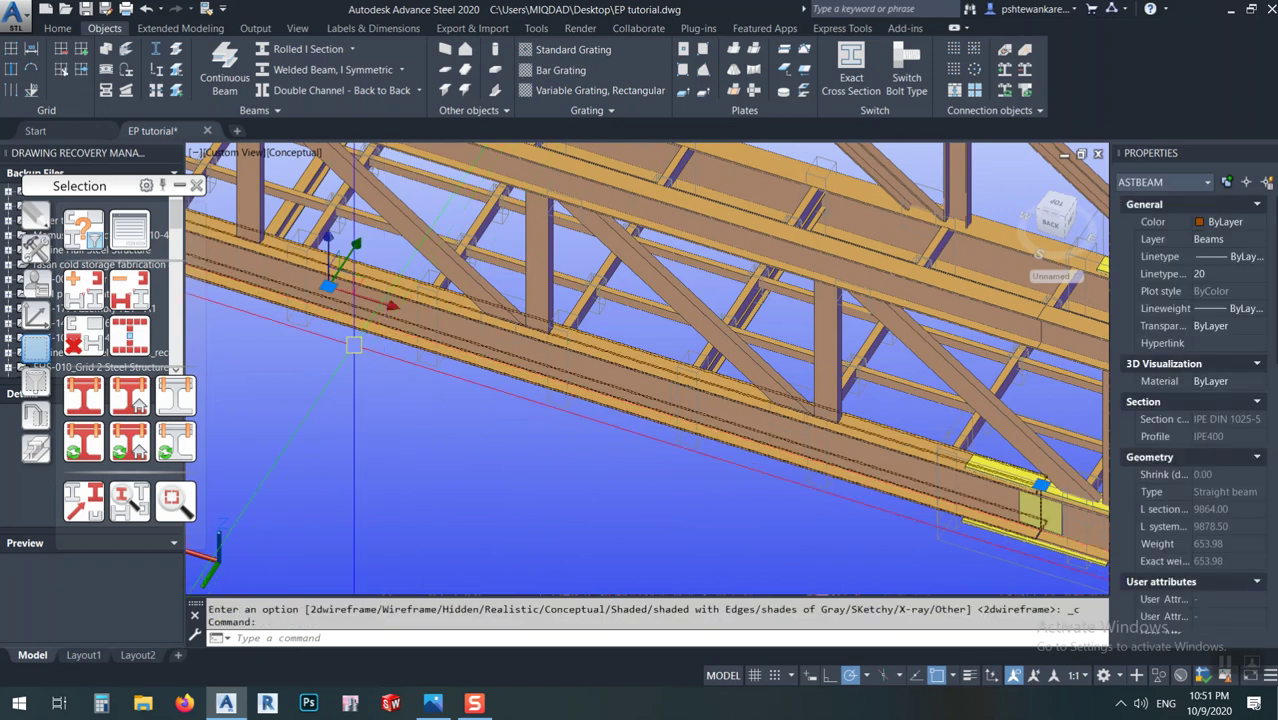
{"action": "left_click", "coordinate": [36, 418]}
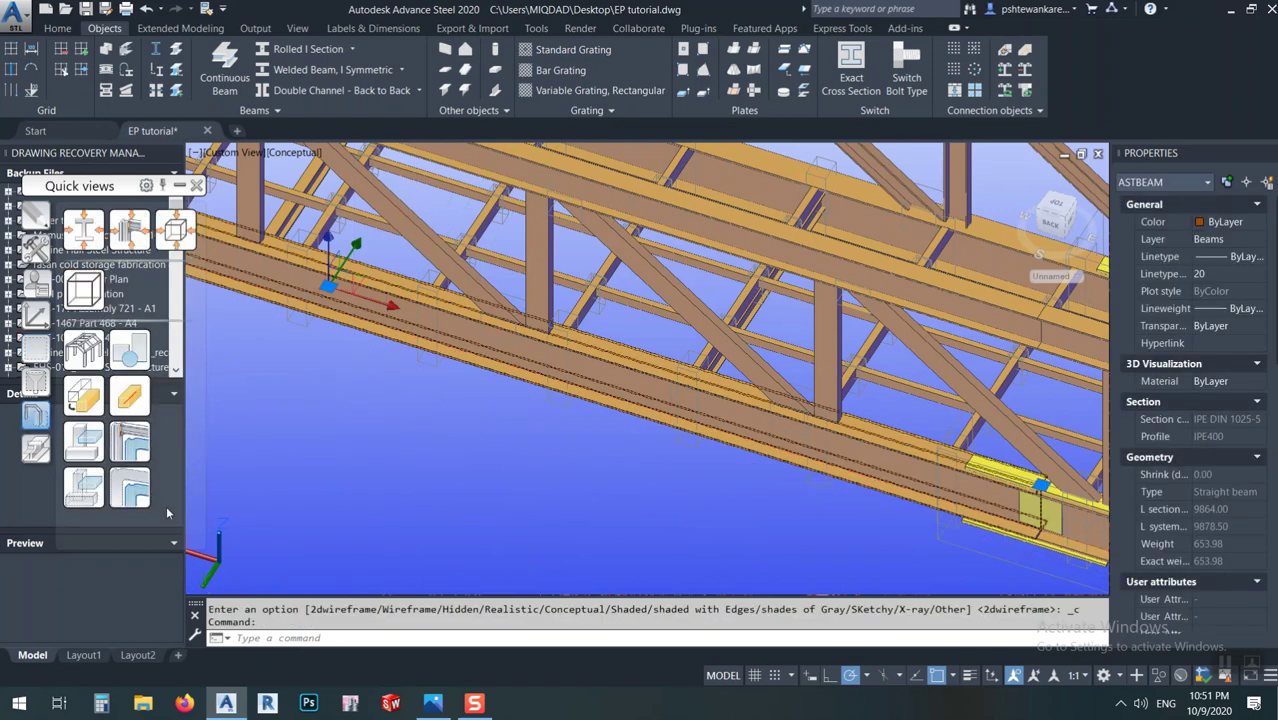
{"action": "left_click", "coordinate": [129, 487]}
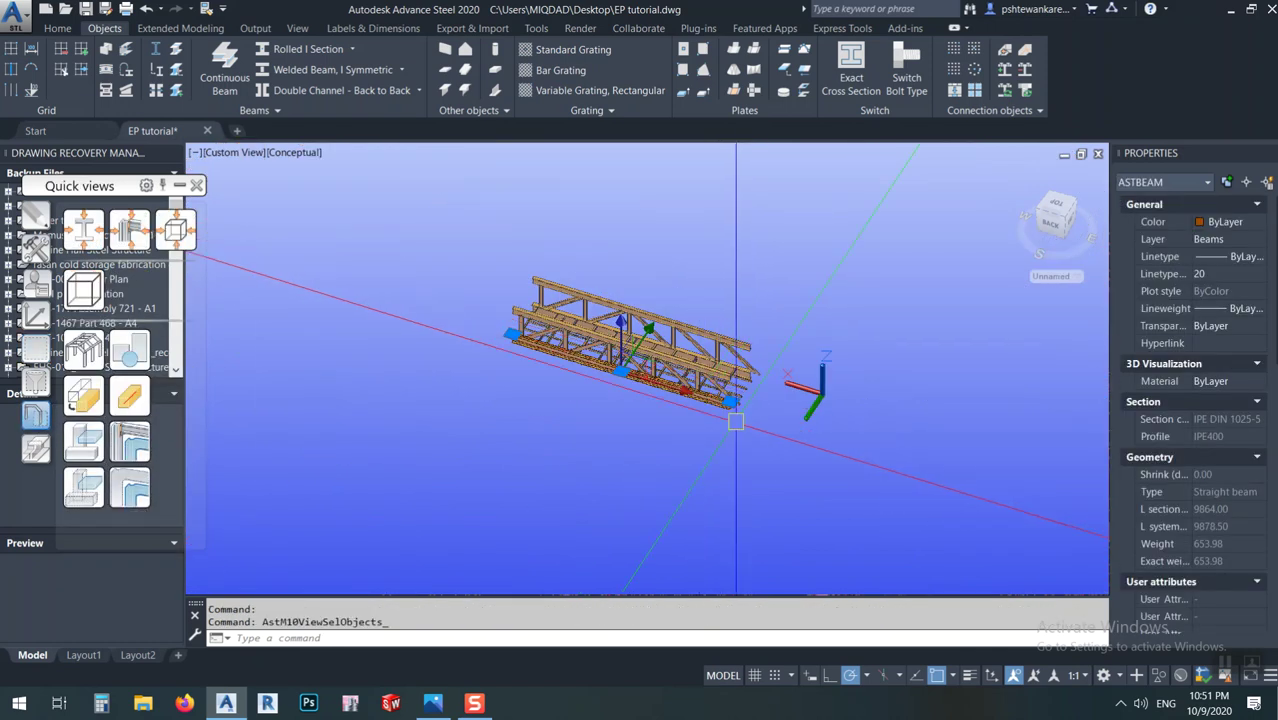
{"action": "scroll", "coordinate": [463, 355], "scroll_direction": "down", "scroll_amount": 3}
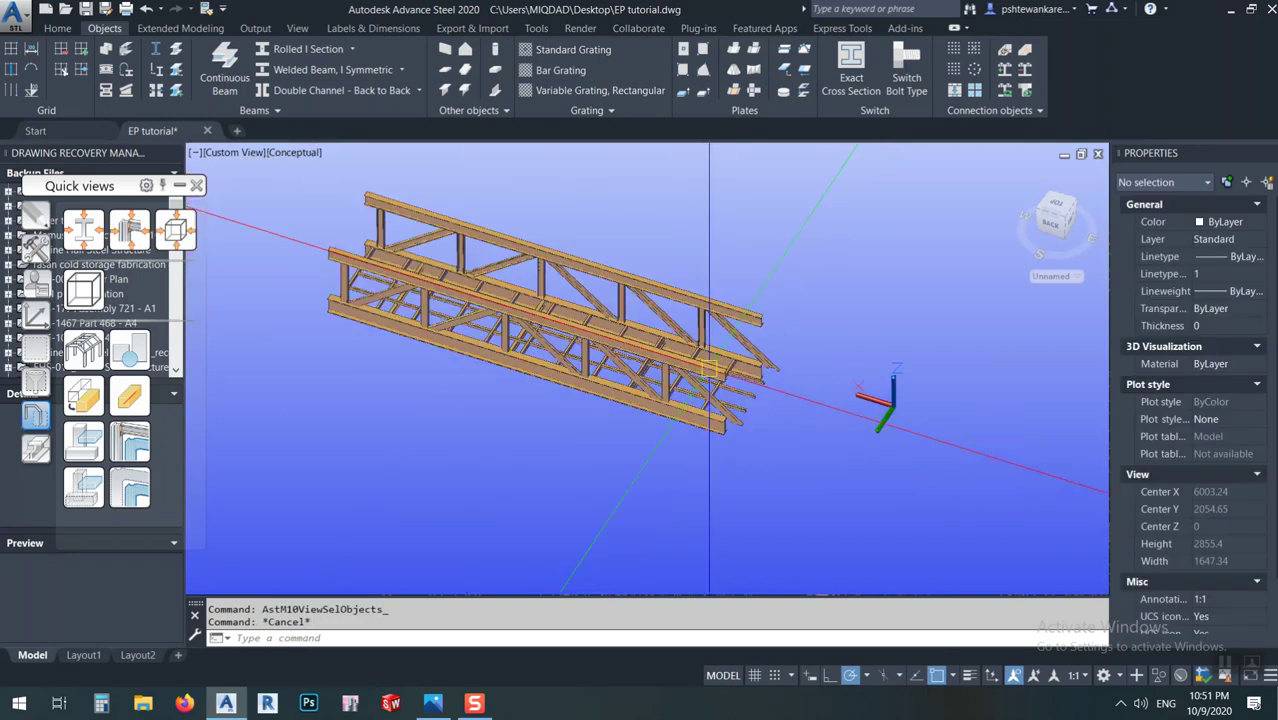
{"action": "middle_click_drag", "start_coordinate": [780, 440], "coordinate": [587, 419], "text": "shift"}
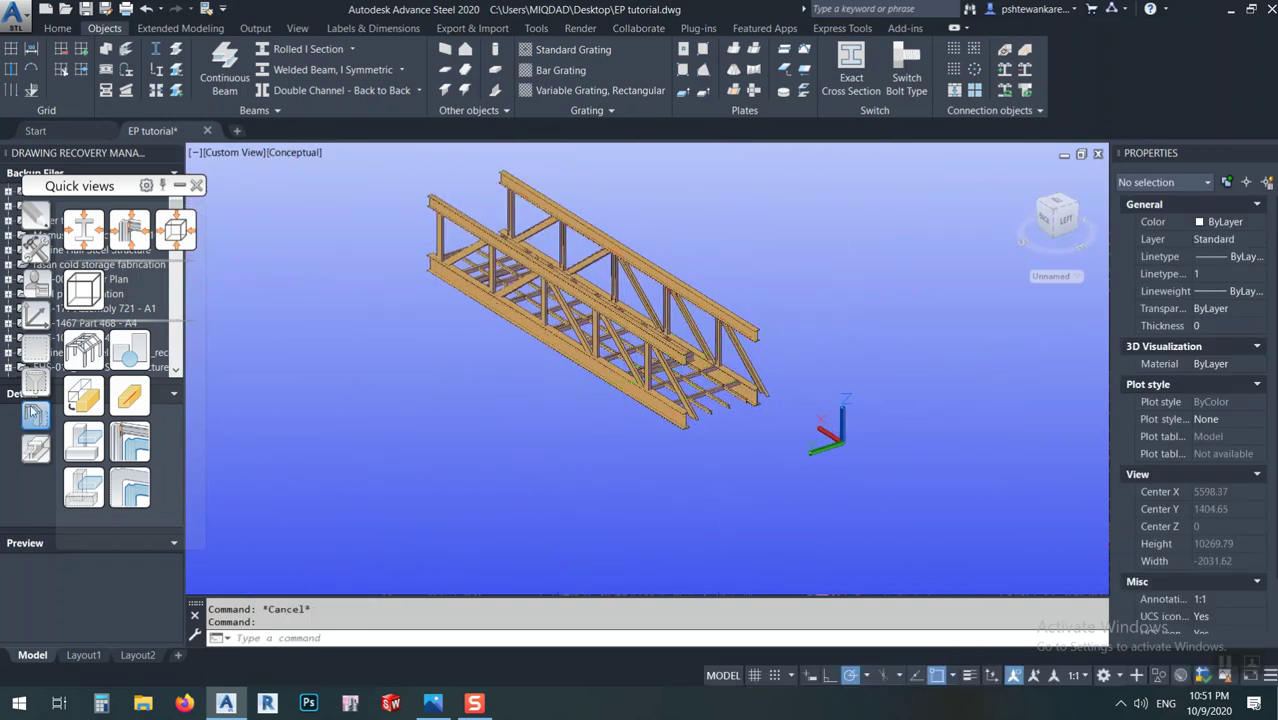
Show all objects again, and isolate the welded assembly of the lower chord beam in the shorter bridge section
{"action": "left_click", "coordinate": [86, 350]}
{"action": "scroll", "coordinate": [700, 380], "scroll_direction": "up", "scroll_amount": 4}
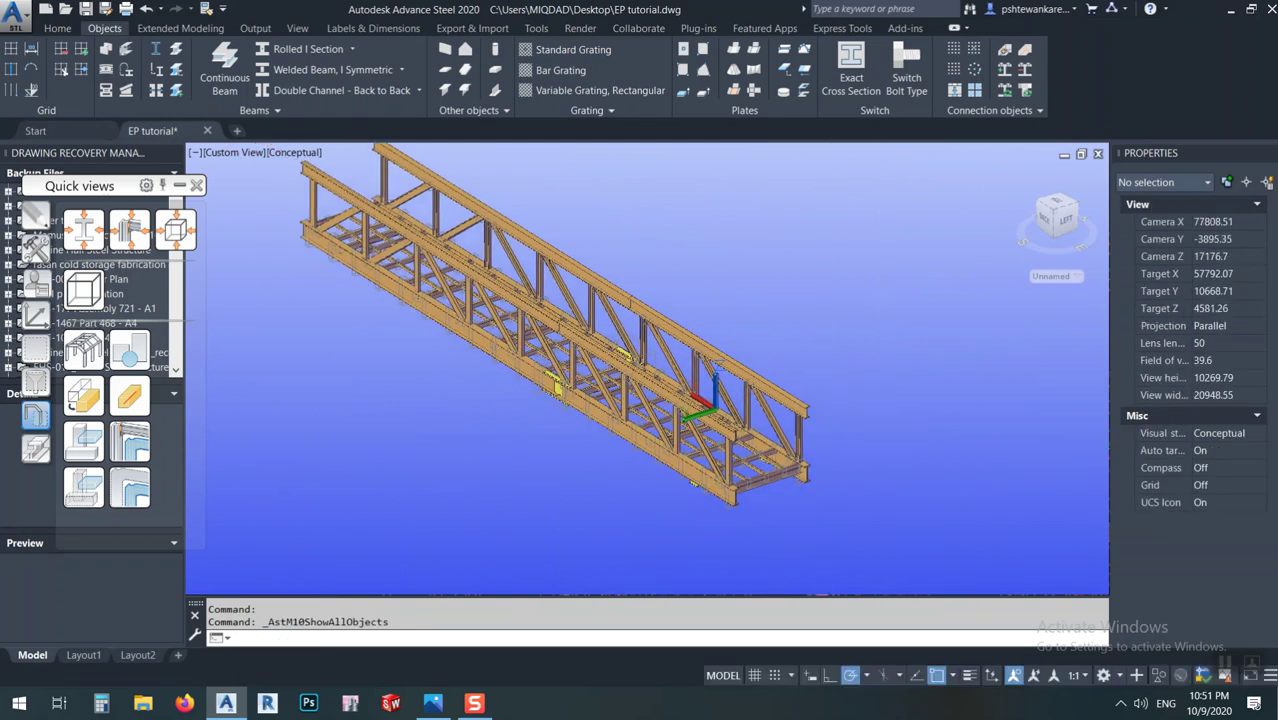
{"action": "scroll", "coordinate": [704, 487], "scroll_direction": "up", "scroll_amount": 3}
{"action": "left_click", "coordinate": [608, 456]}
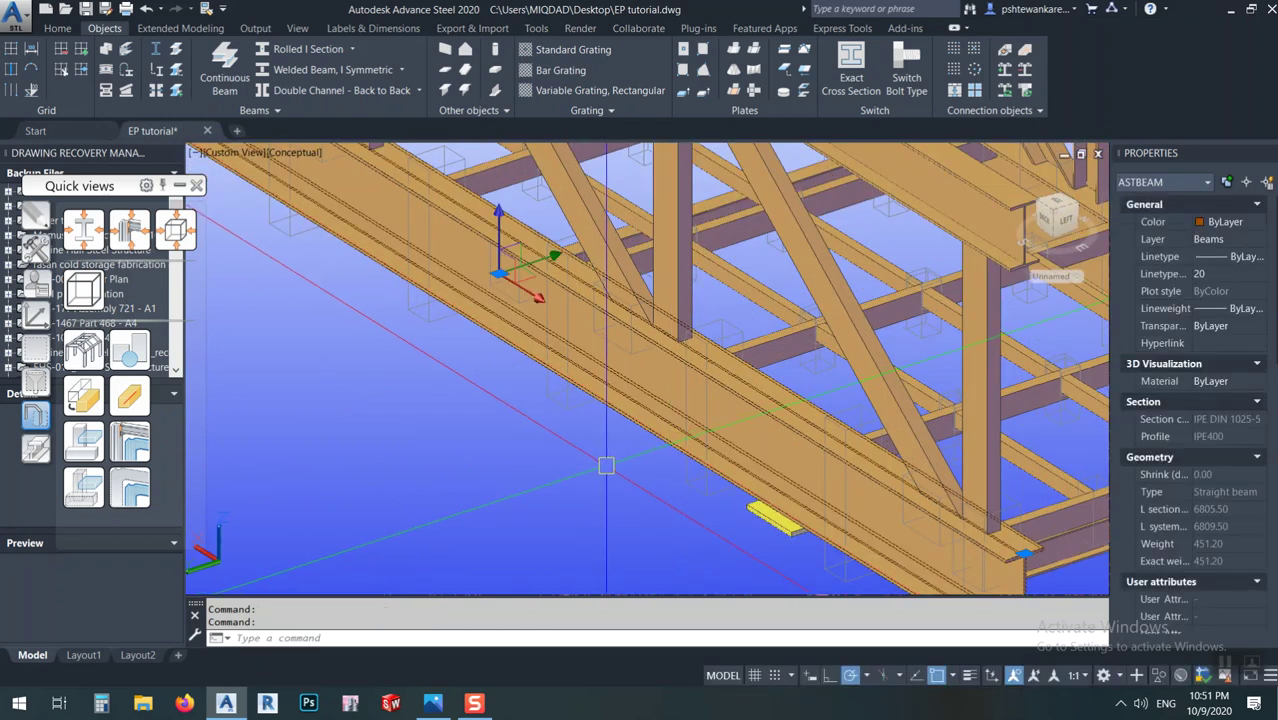
{"action": "scroll", "coordinate": [600, 470], "scroll_direction": "down", "scroll_amount": 2}
{"action": "middle_click_drag", "start_coordinate": [406, 345], "coordinate": [476, 370], "text": "shift"}
{"action": "scroll", "coordinate": [778, 391], "scroll_direction": "down", "scroll_amount": 4}
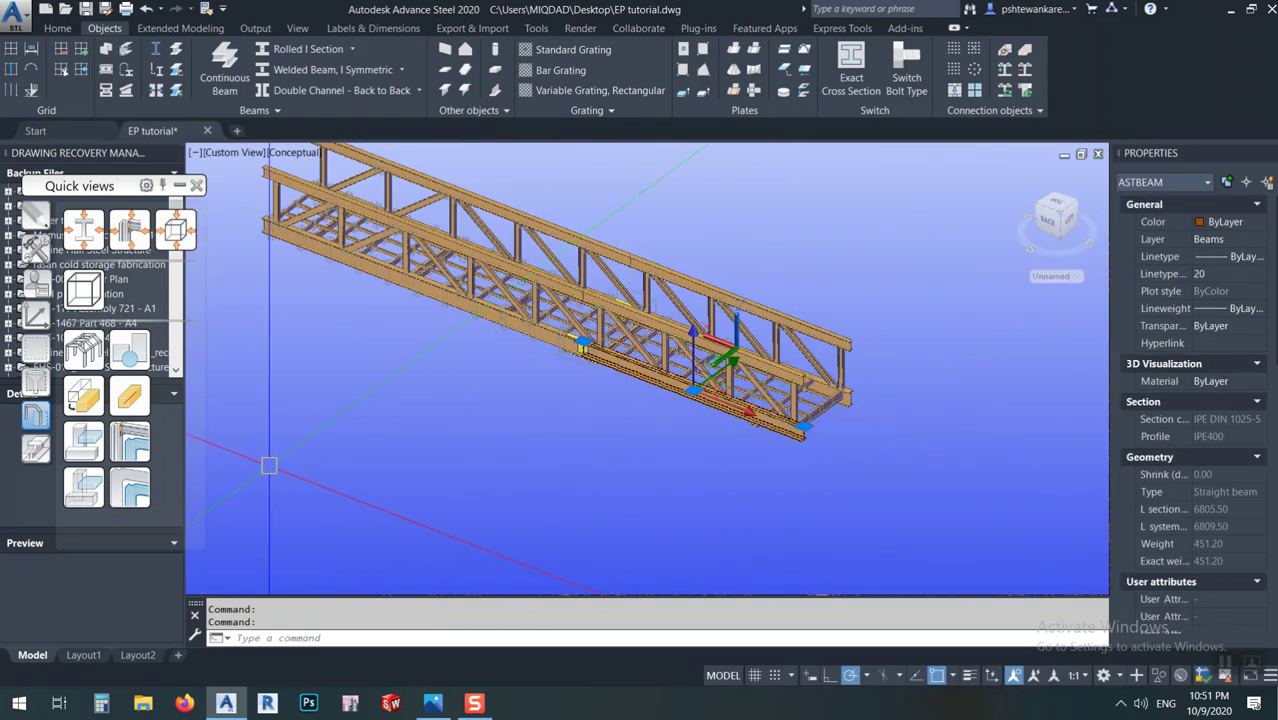
{"action": "left_click", "coordinate": [128, 498]}
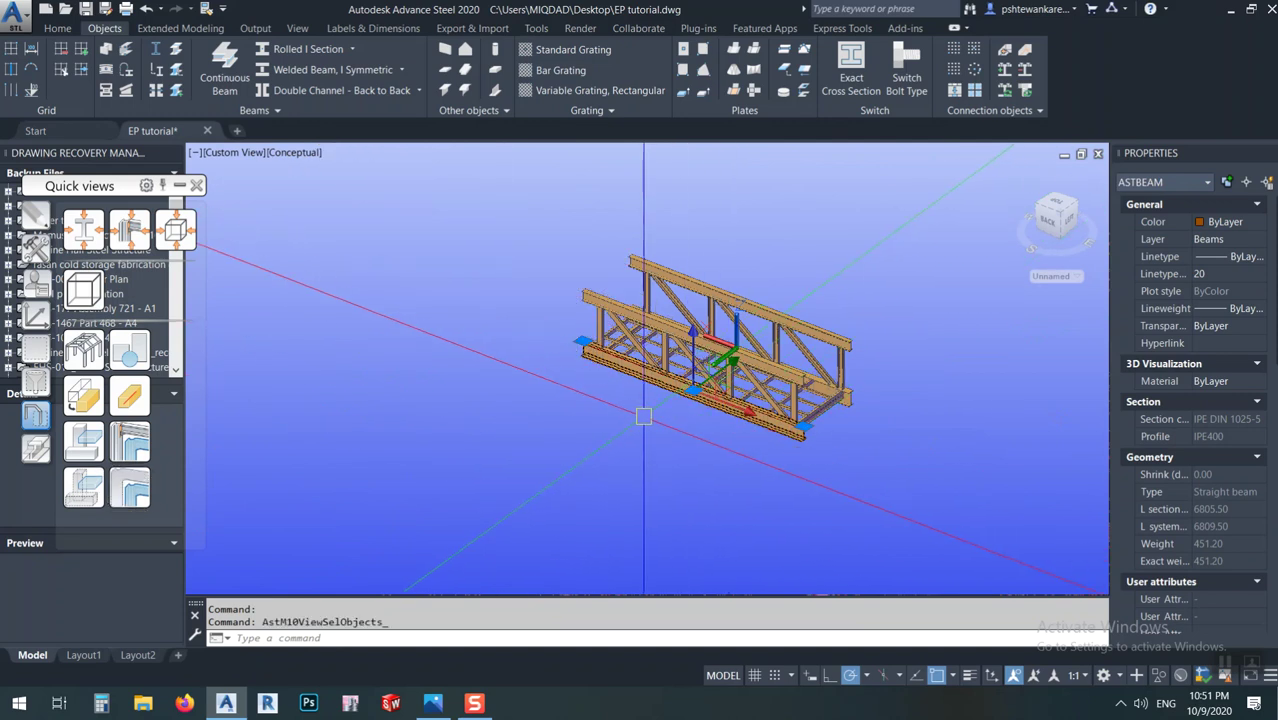
Clear the beam selection and examine the isolated section's splice end, including its chords, verticals and floor beams
{"action": "mouse_move", "coordinate": [640, 417]}
{"action": "middle_mouse_down", "text": "shift"}
{"action": "mouse_move", "coordinate": [764, 488]}
{"action": "mouse_move", "coordinate": [835, 463]}
{"action": "middle_mouse_up", "text": "shift"}
{"action": "middle_click_drag", "start_coordinate": [655, 496], "coordinate": [650, 449], "text": "shift"}
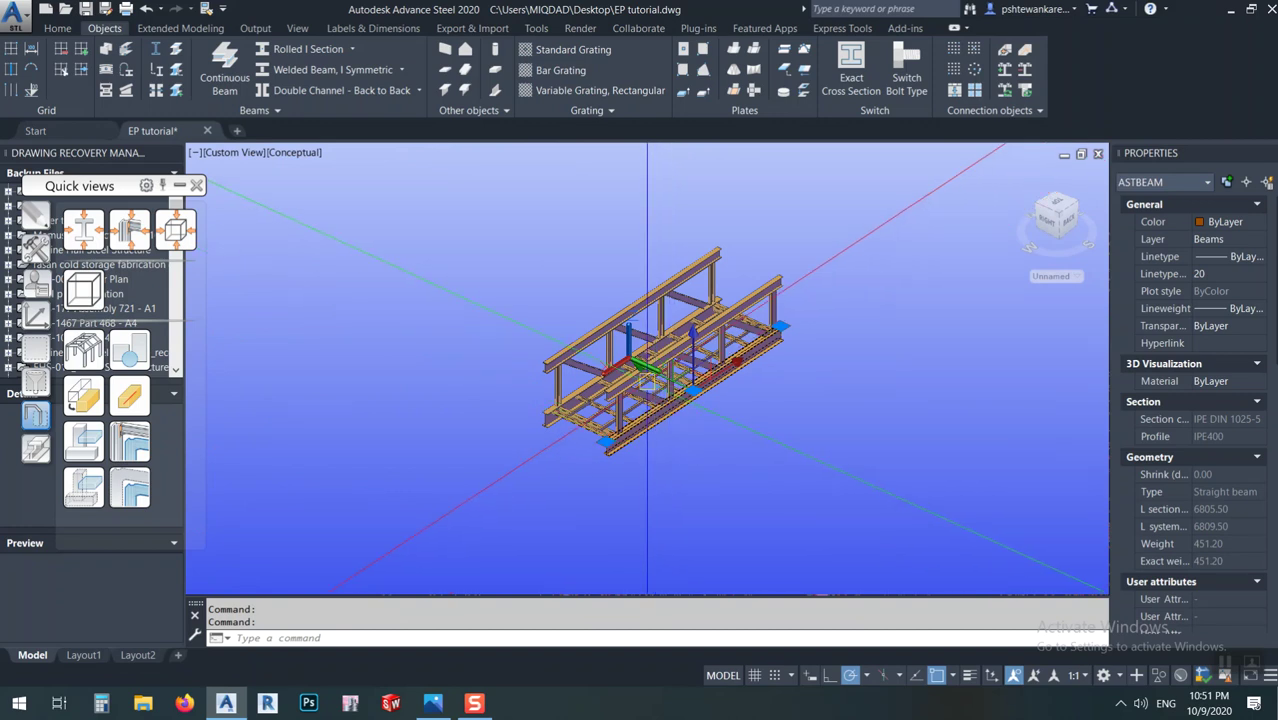
{"action": "scroll", "coordinate": [629, 385], "scroll_direction": "up", "scroll_amount": 4}
{"action": "key", "text": "Escape"}
{"action": "scroll", "coordinate": [676, 340], "scroll_direction": "down", "scroll_amount": 5}
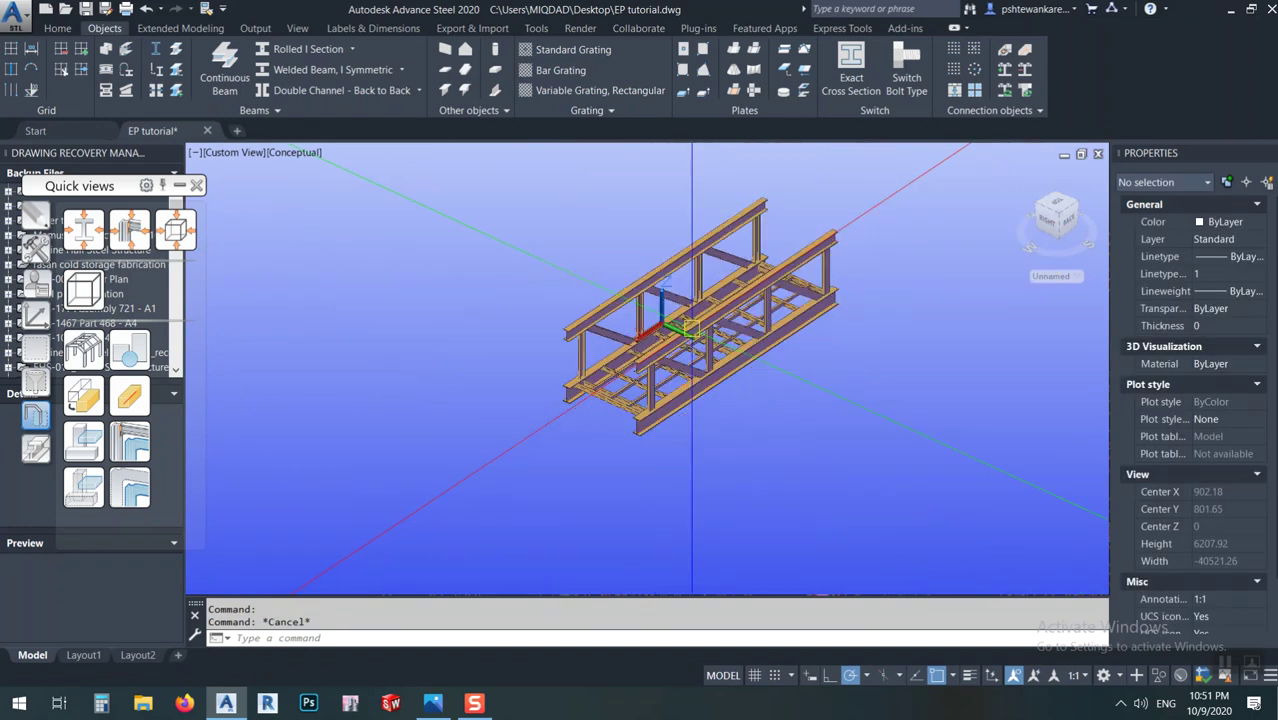
{"action": "middle_click_drag", "start_coordinate": [719, 416], "coordinate": [737, 387], "text": "shift"}
{"action": "key", "text": "Escape"}
{"action": "scroll", "coordinate": [631, 360], "scroll_direction": "up", "scroll_amount": 3}
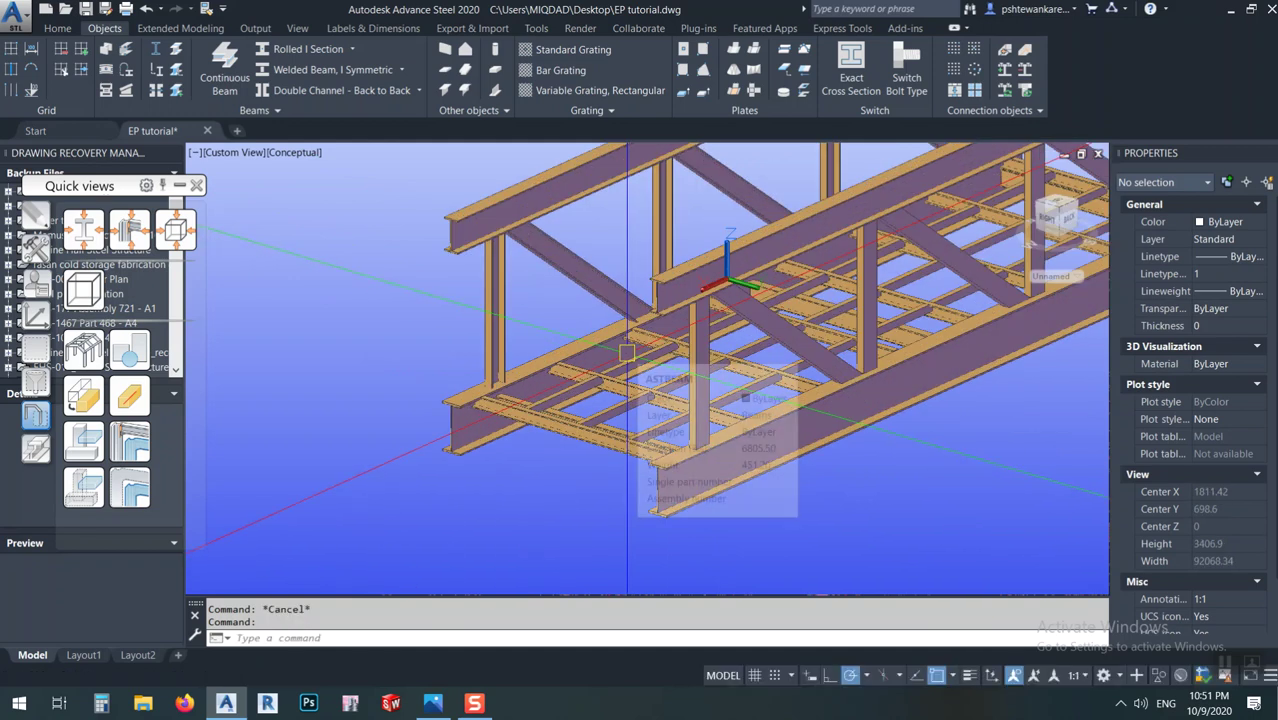
Examine the isolated section from the bridge-end side, including the end crossbeam, diagonals and chord ends
{"action": "scroll", "coordinate": [860, 352], "scroll_direction": "down", "scroll_amount": 3}
{"action": "middle_click_drag", "start_coordinate": [867, 351], "coordinate": [692, 327], "text": "shift"}
{"action": "middle_click_drag", "start_coordinate": [888, 400], "coordinate": [840, 384], "text": "shift"}
{"action": "scroll", "coordinate": [810, 308], "scroll_direction": "up", "scroll_amount": 3}
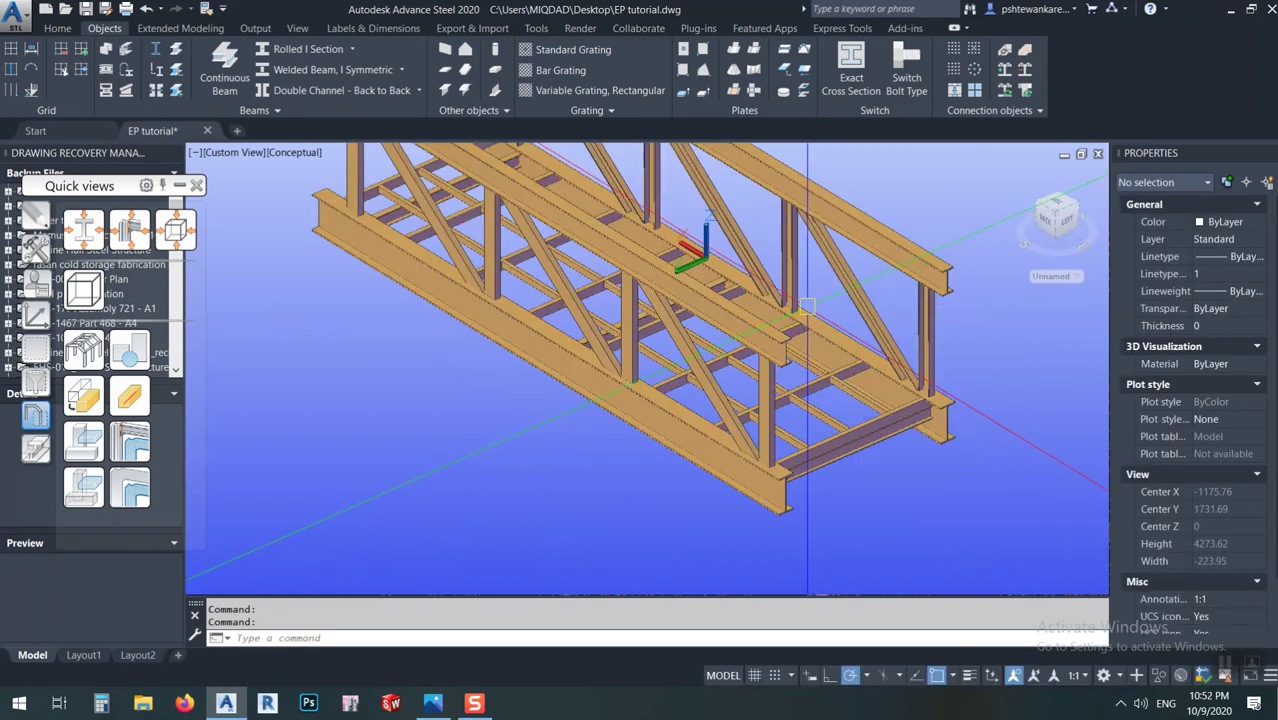
{"action": "scroll", "coordinate": [808, 305], "scroll_direction": "up", "scroll_amount": 4}
{"action": "scroll", "coordinate": [834, 303], "scroll_direction": "down", "scroll_amount": 7}
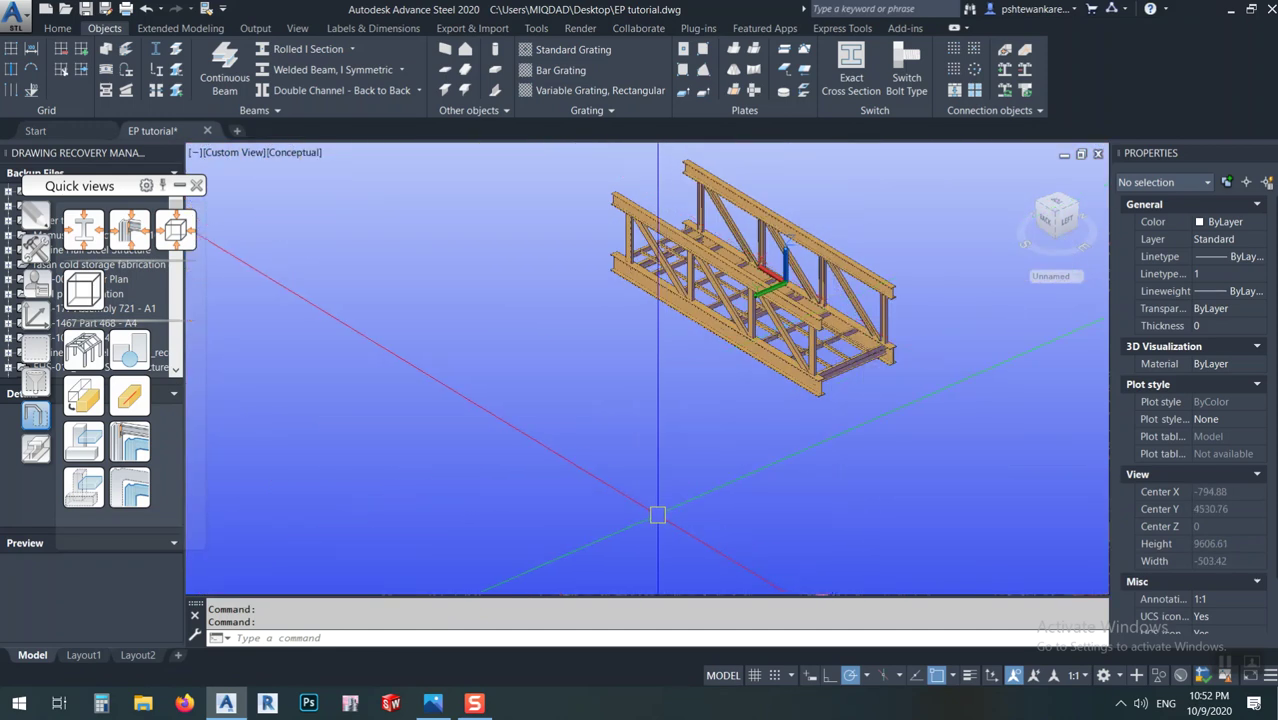